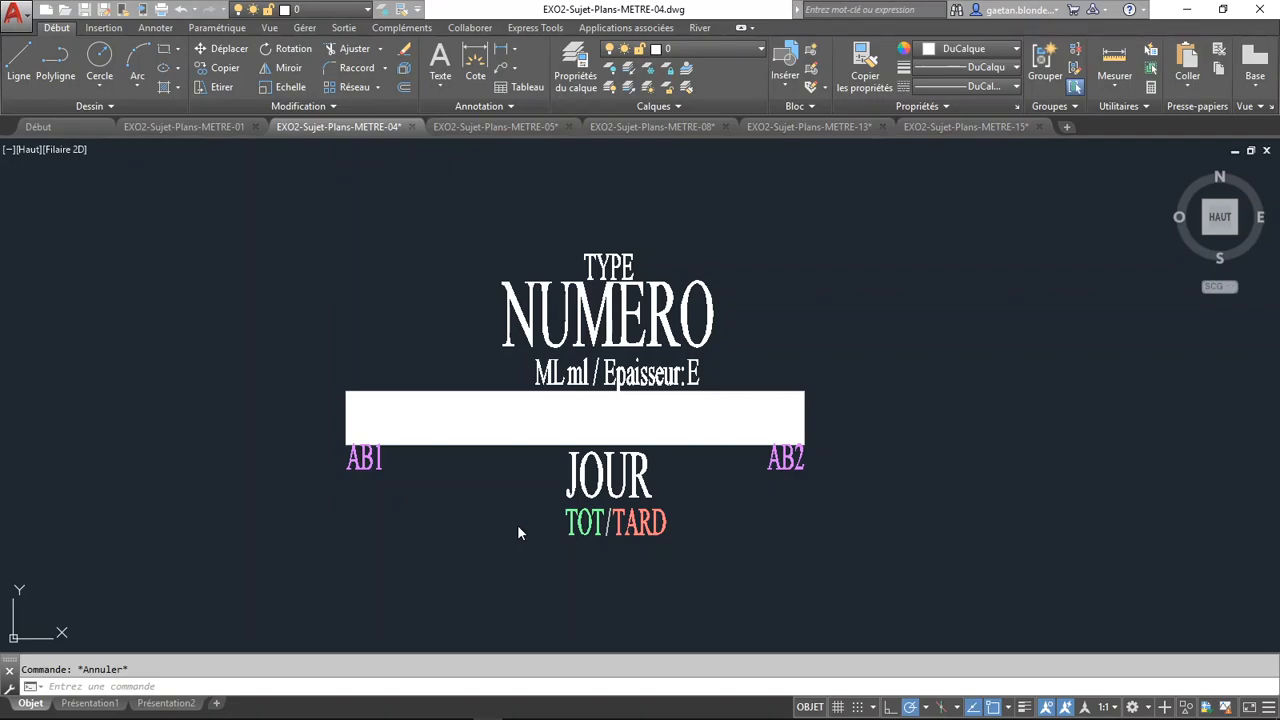
Start inserting the MUR-20 wall block at scale 1 and rotation 0, with its insertion point specified on screen
scroll(375, 472, down, 4)
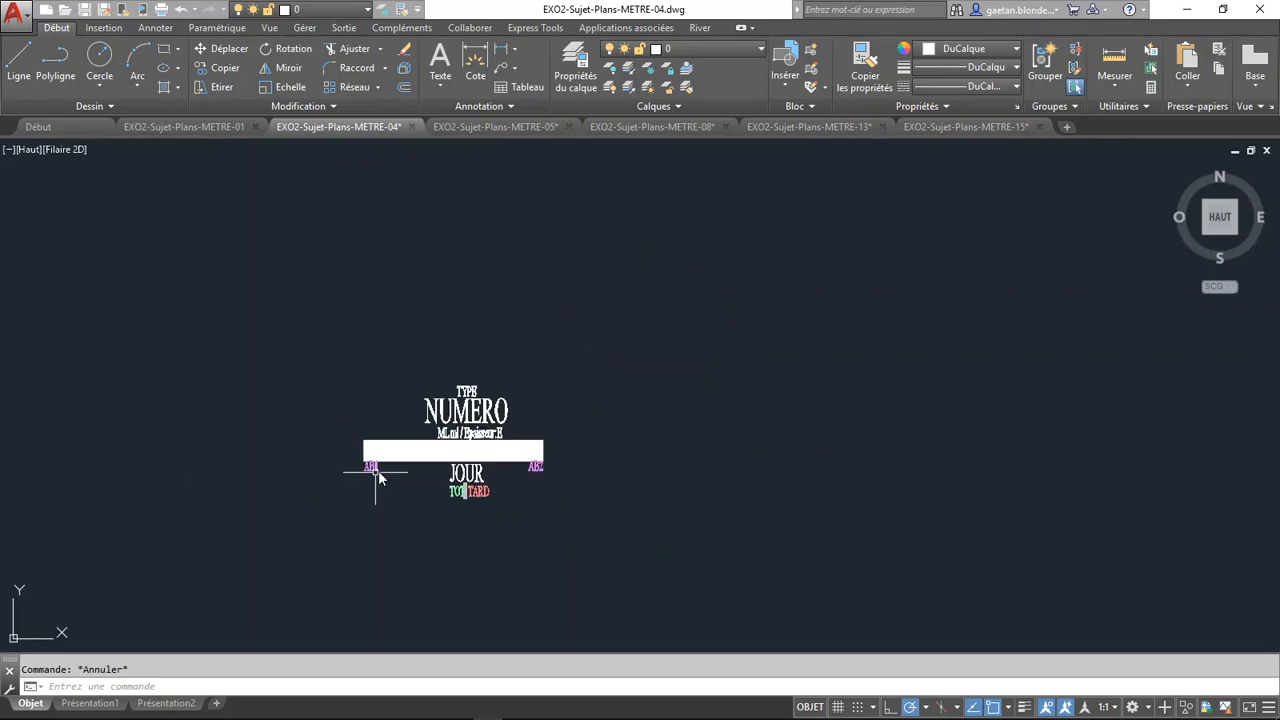
scroll(299, 383, down, 2)
scroll(299, 384, down, 2)
middle_drag(303, 383, 1077, 257)
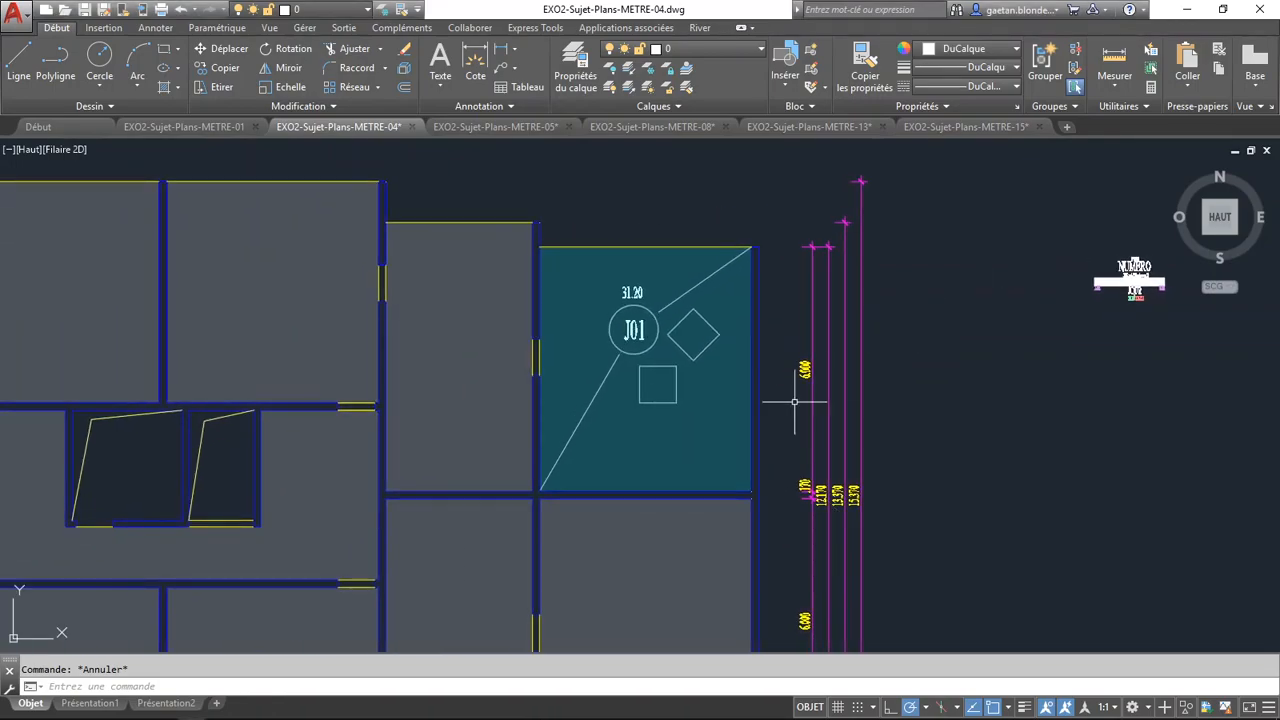
middle_drag(492, 471, 1063, 407)
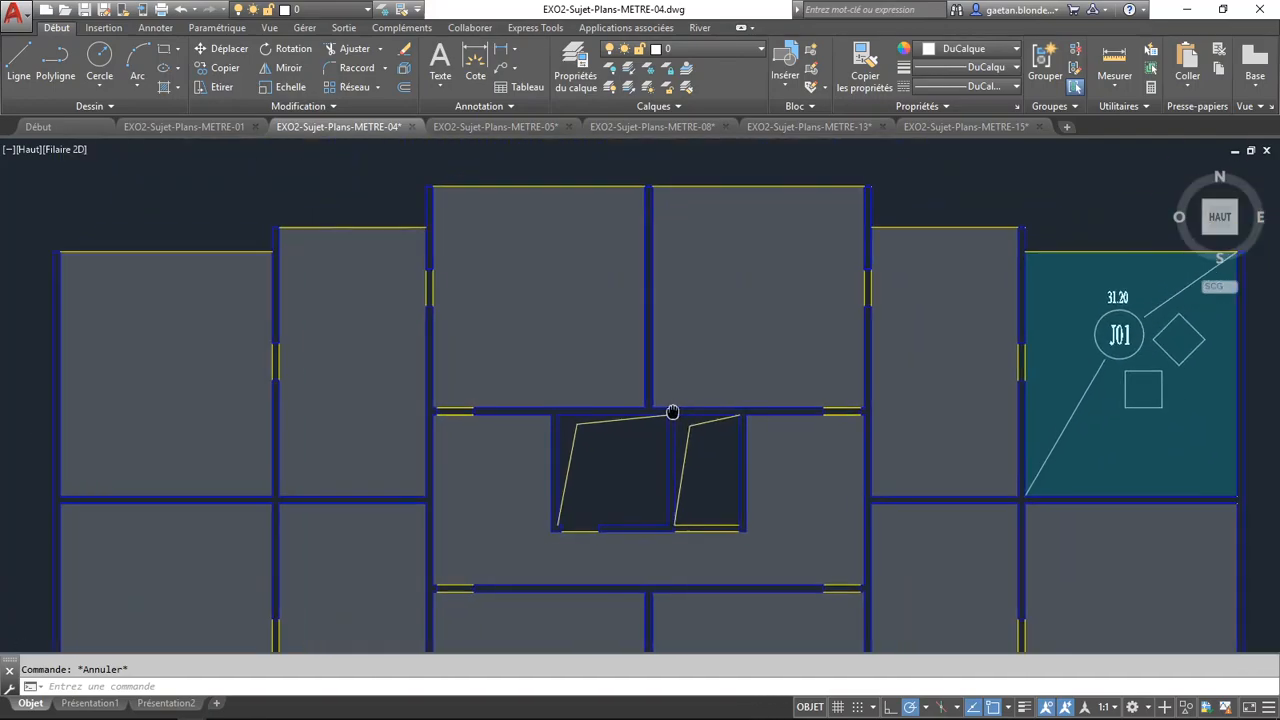
scroll(669, 420, up, 2)
text(i)
key(Return)
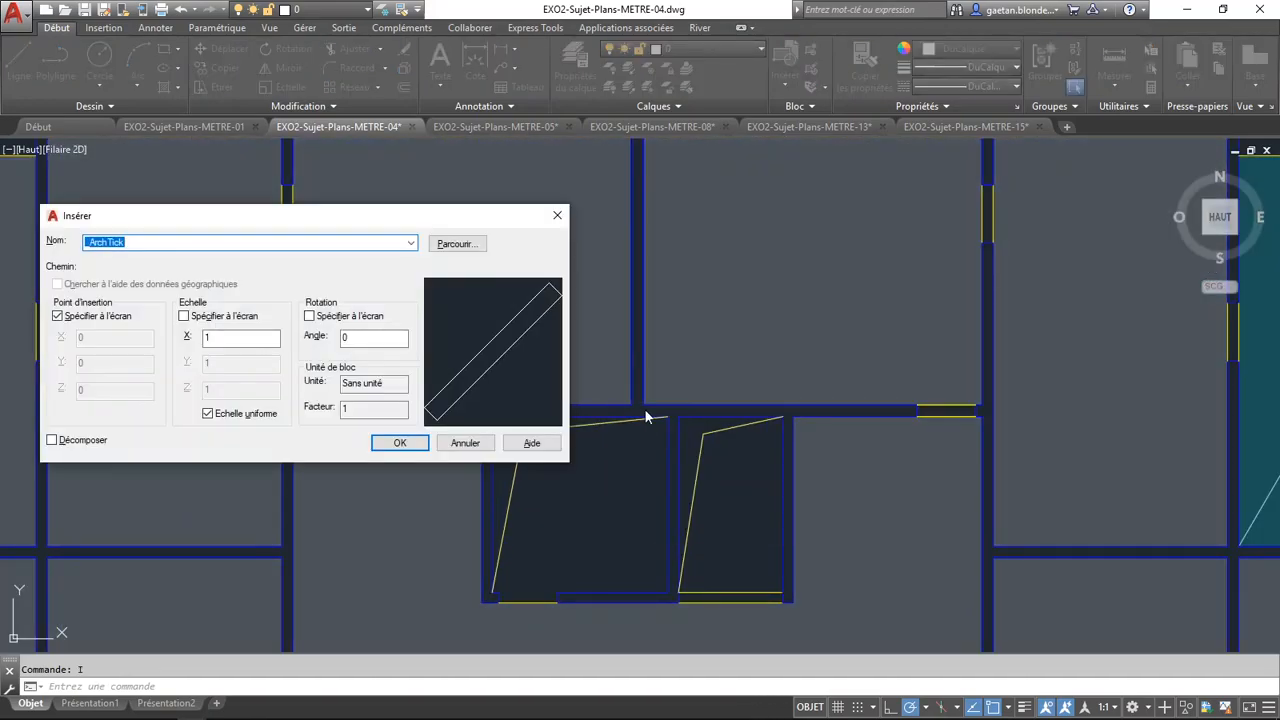
click(410, 243)
click(155, 289)
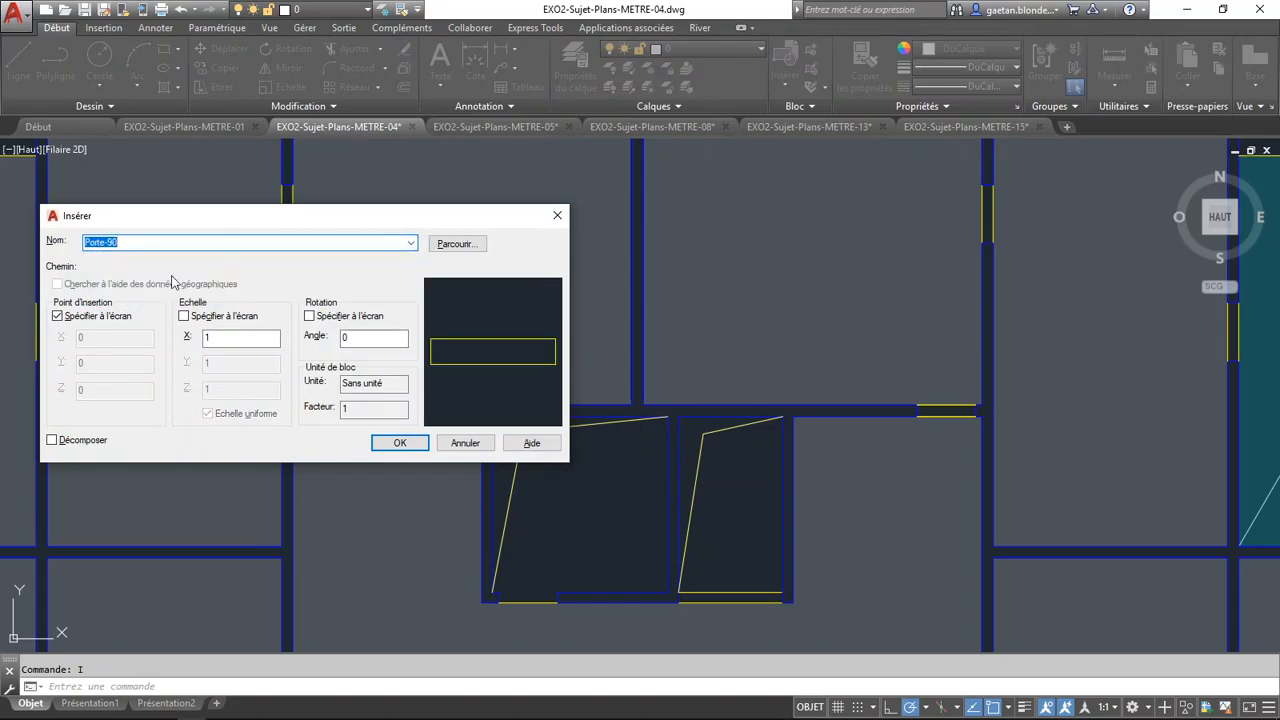
click(411, 245)
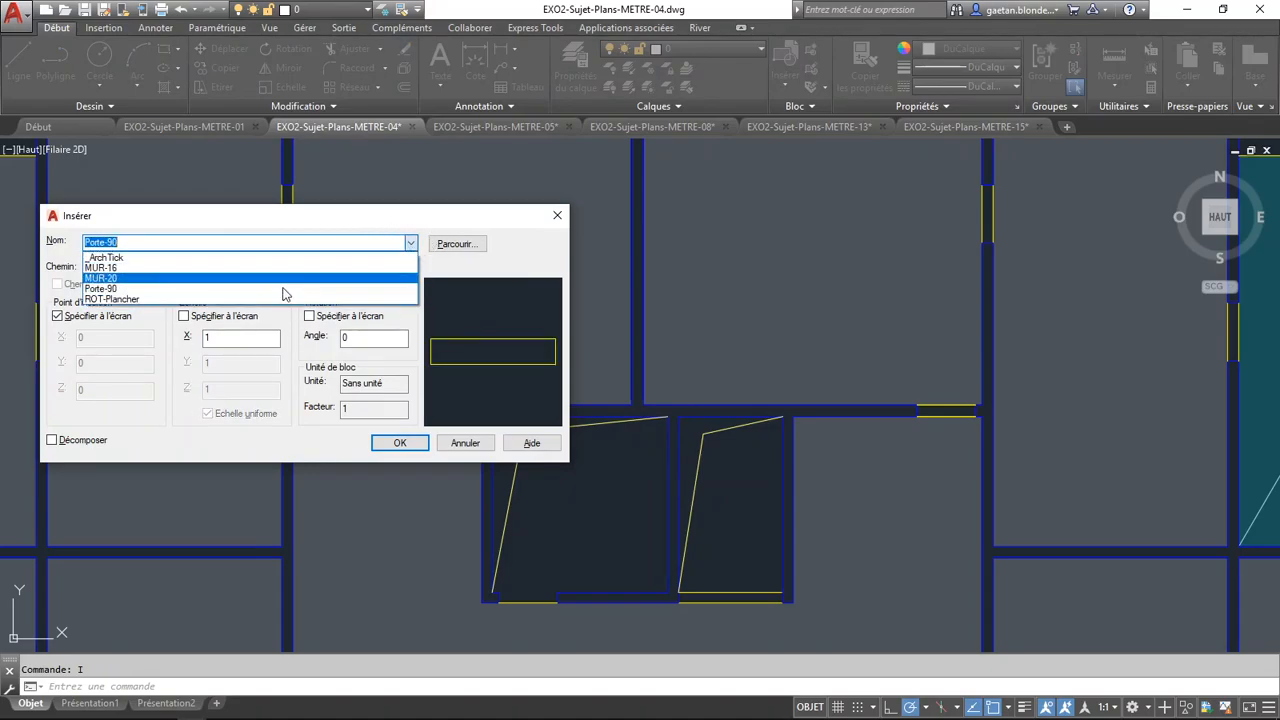
click(171, 278)
click(400, 442)
Place the block above the central shaft, midway between two points on the horizontal wall's upper and lower edges
scroll(290, 385, up, 7)
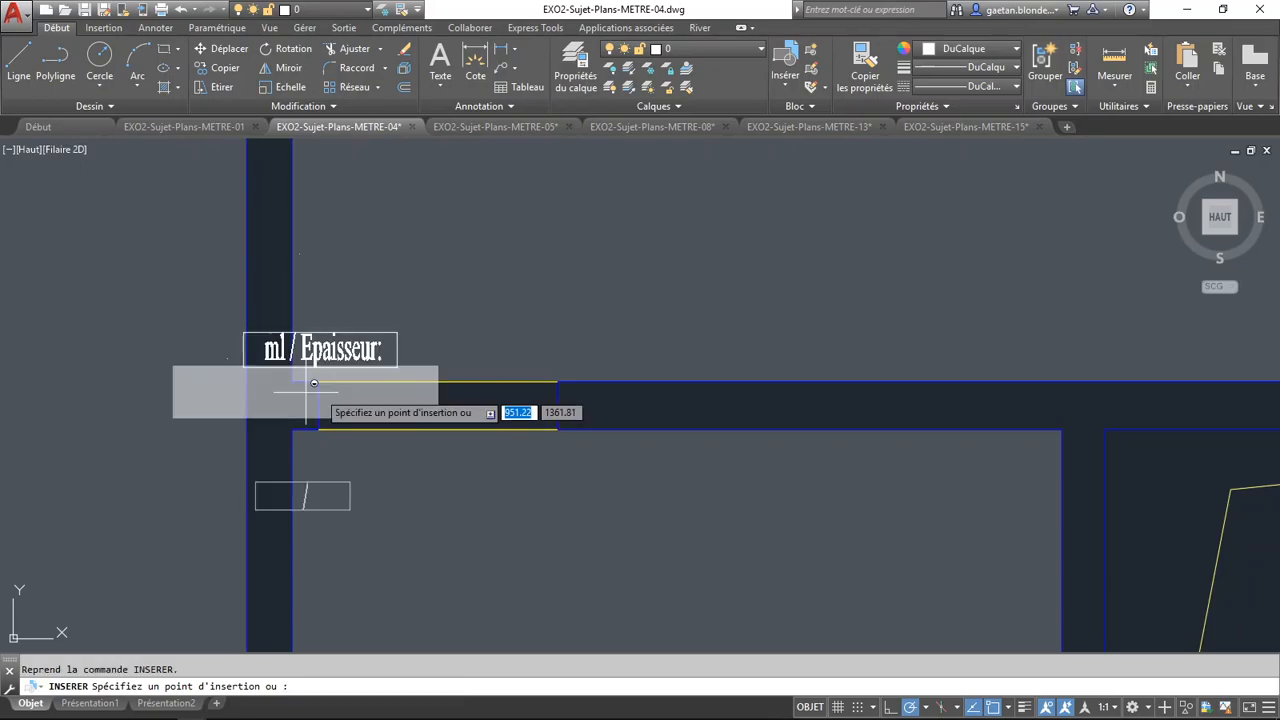
scroll(829, 369, down, 2)
mouse_move(829, 369)
middle_down()
mouse_move(711, 323)
mouse_move(433, 340)
middle_up()
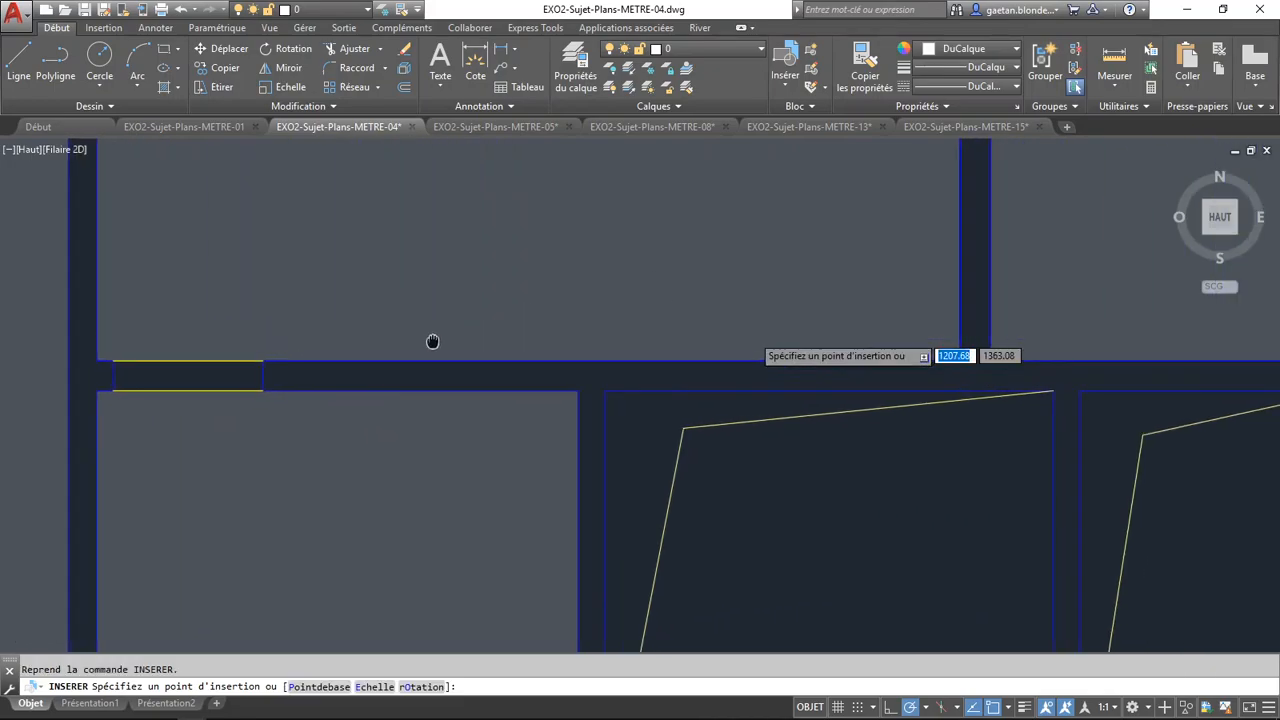
shift+right_click(690, 320)
click(743, 364)
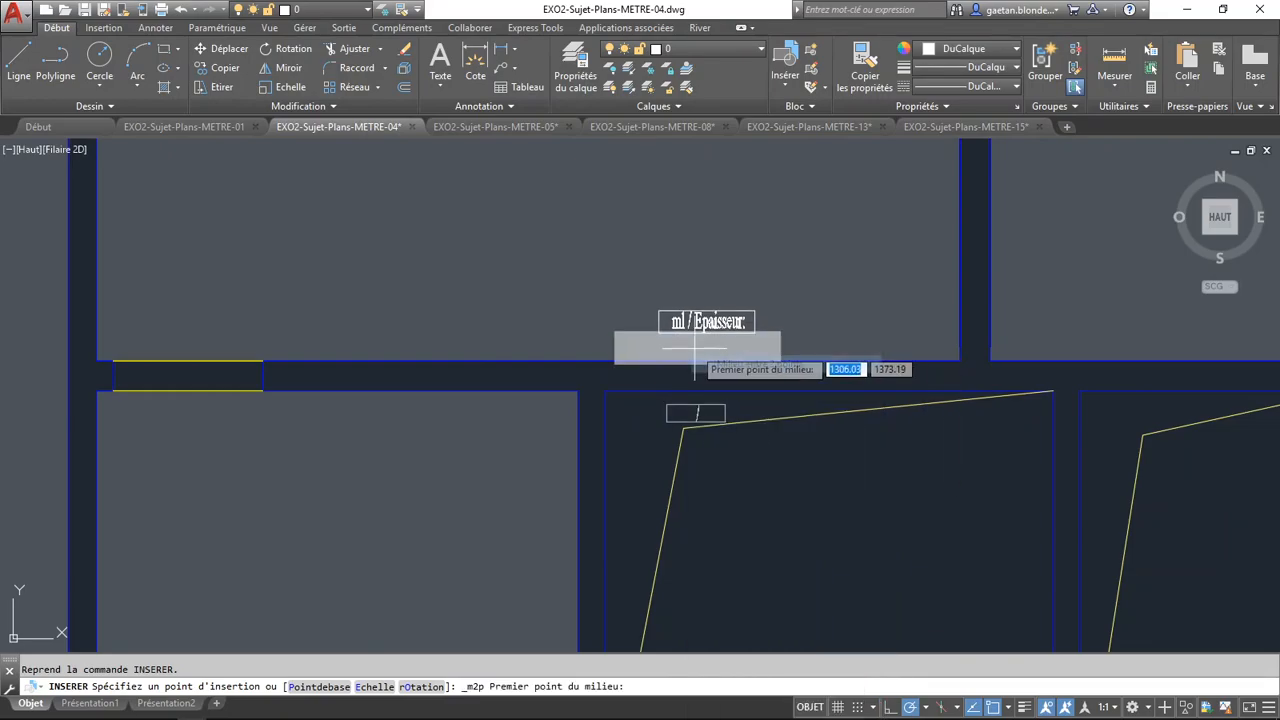
click(608, 362)
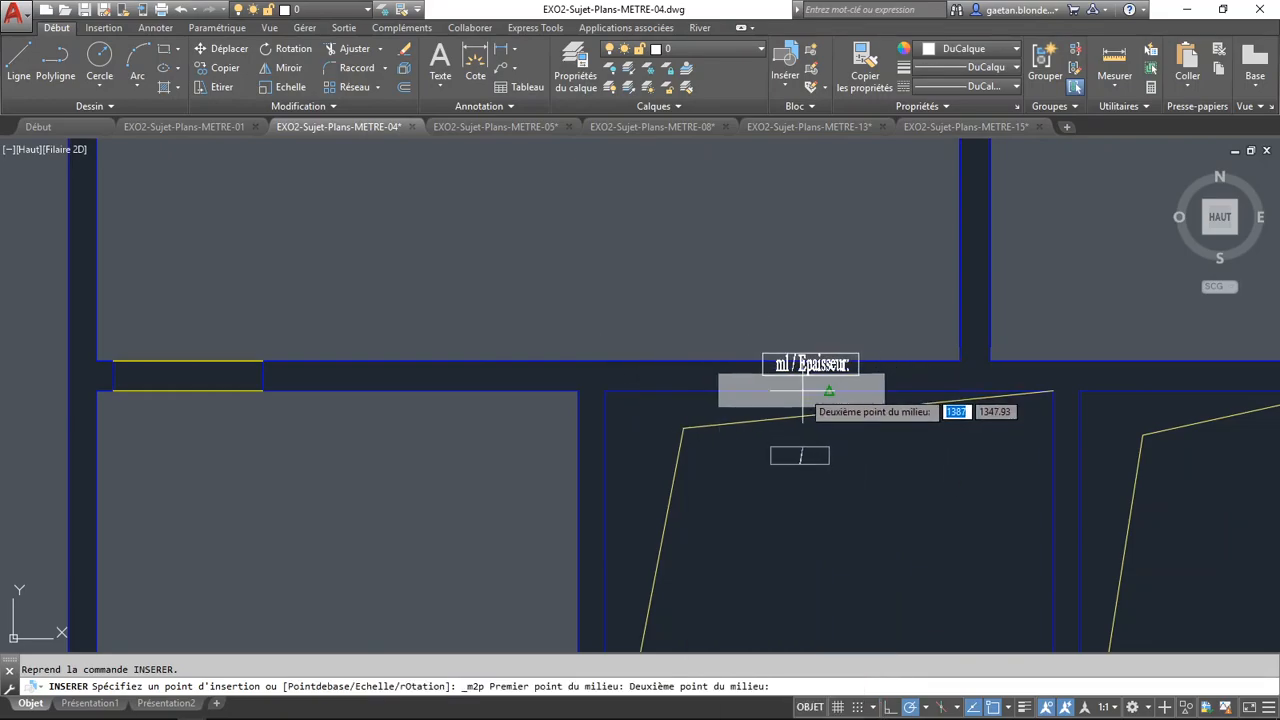
click(801, 390)
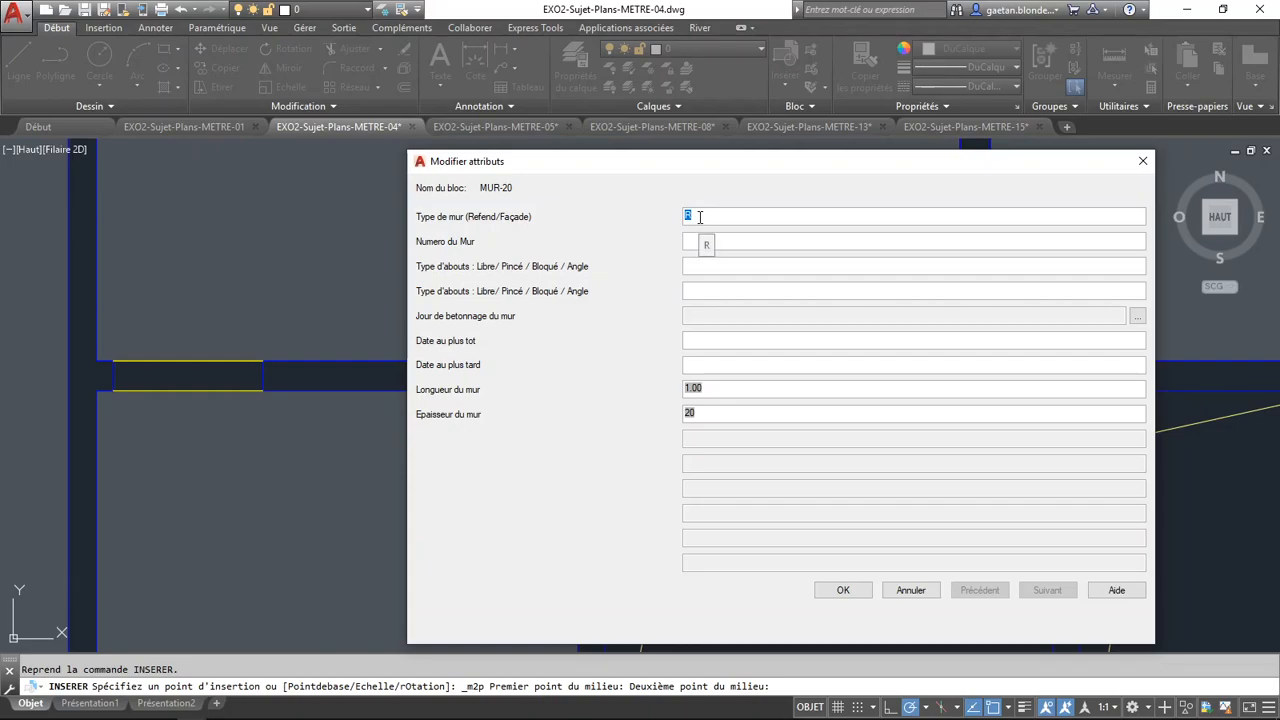
Give the wall block number 21 and abutment type B at both ends, leave the dates blank, and confirm the attributes
click(737, 244)
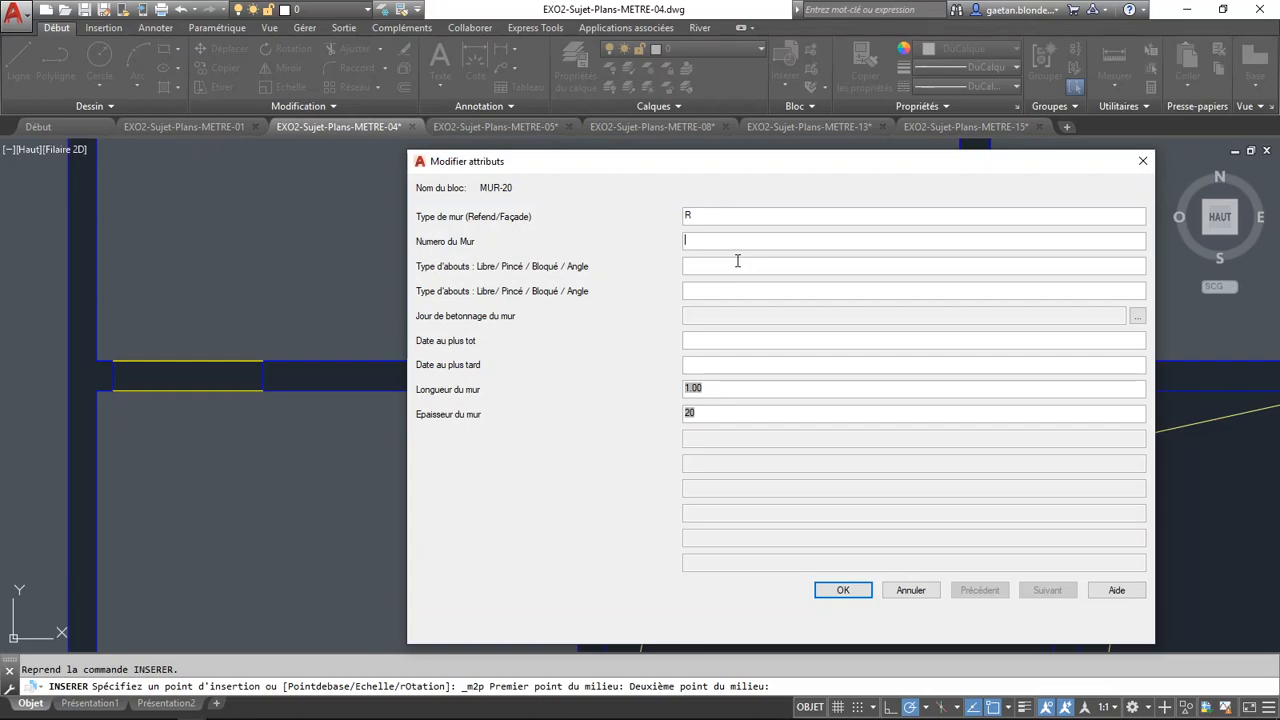
text(21)
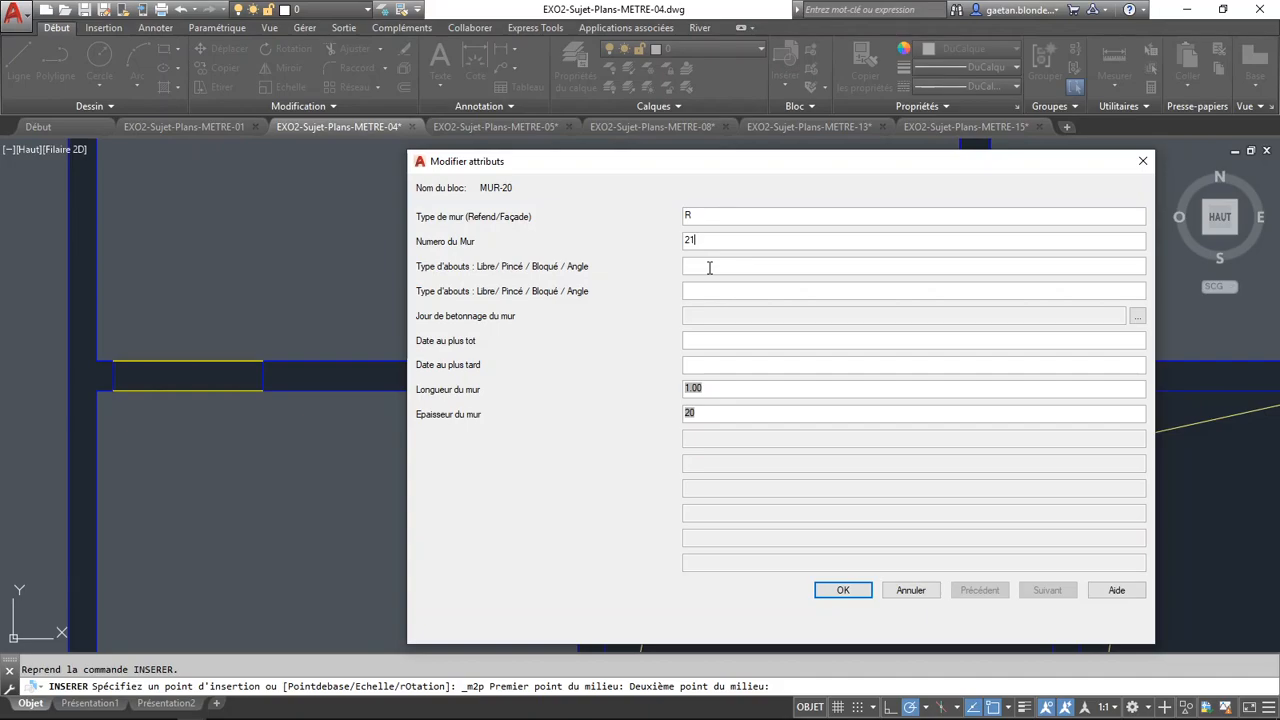
text(a)
key(BackSpace)
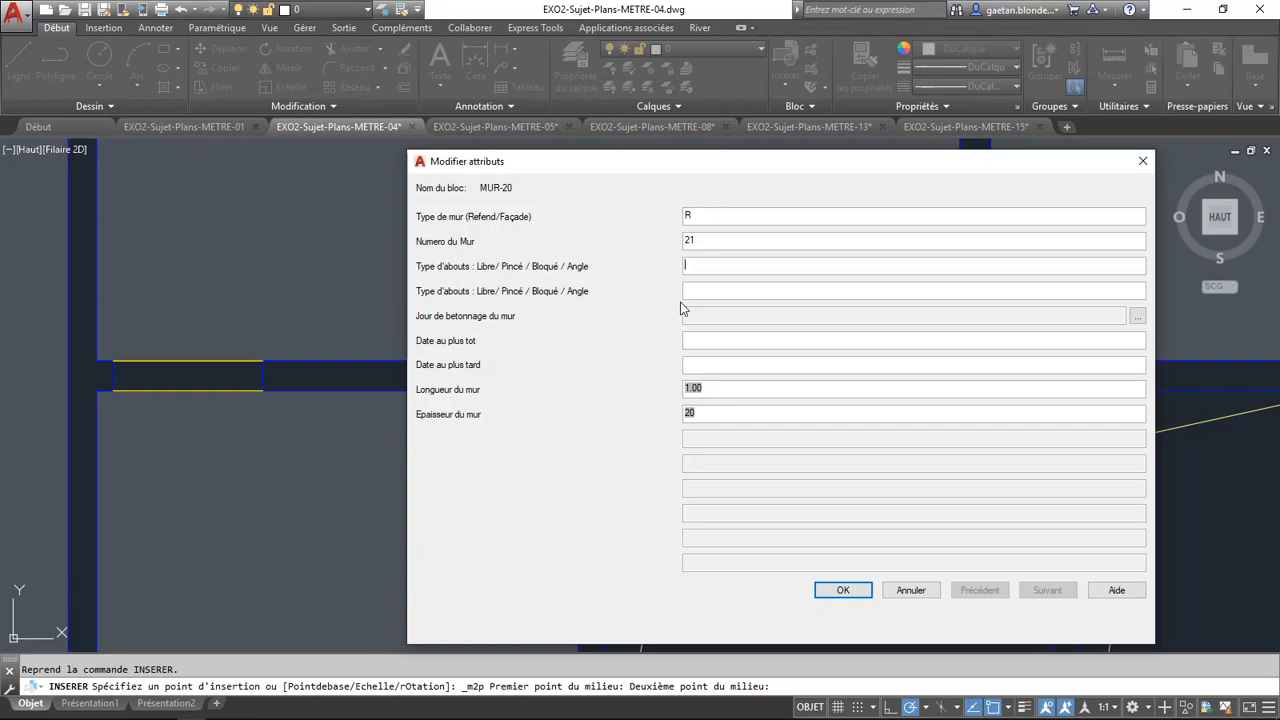
text(B)
click(765, 288)
text(B)
click(691, 342)
click(729, 369)
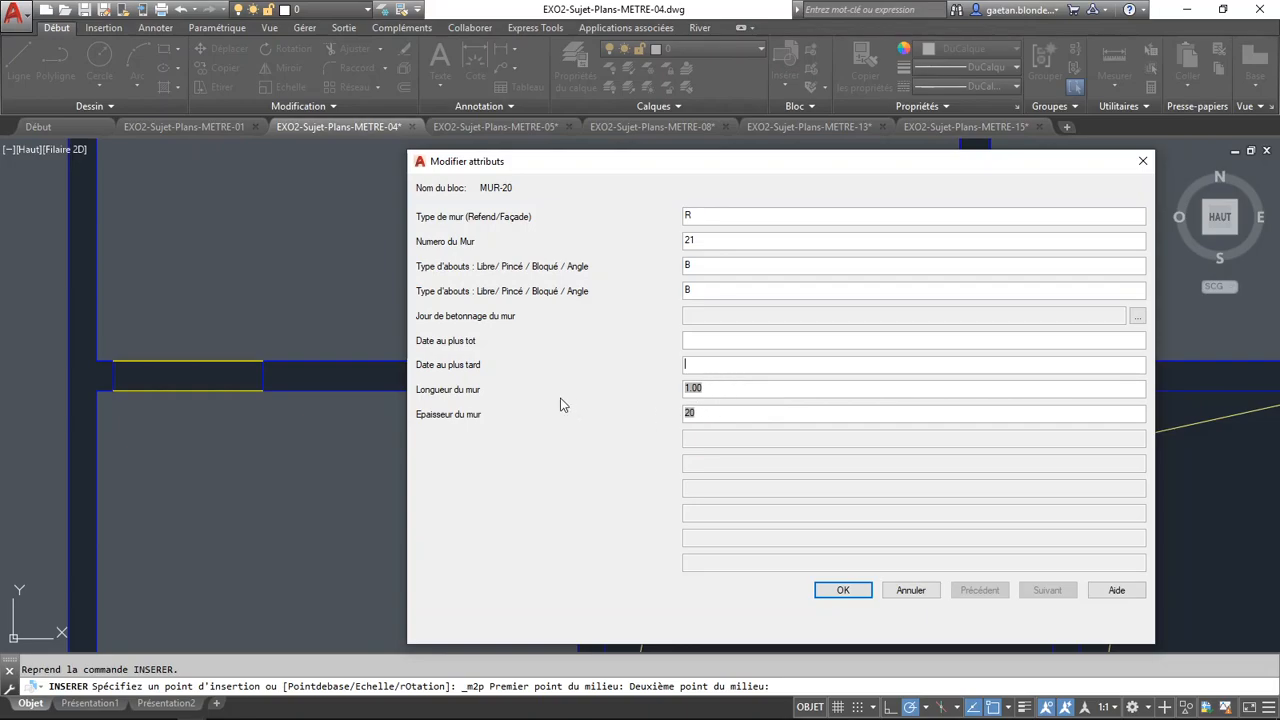
click(715, 394)
click(848, 593)
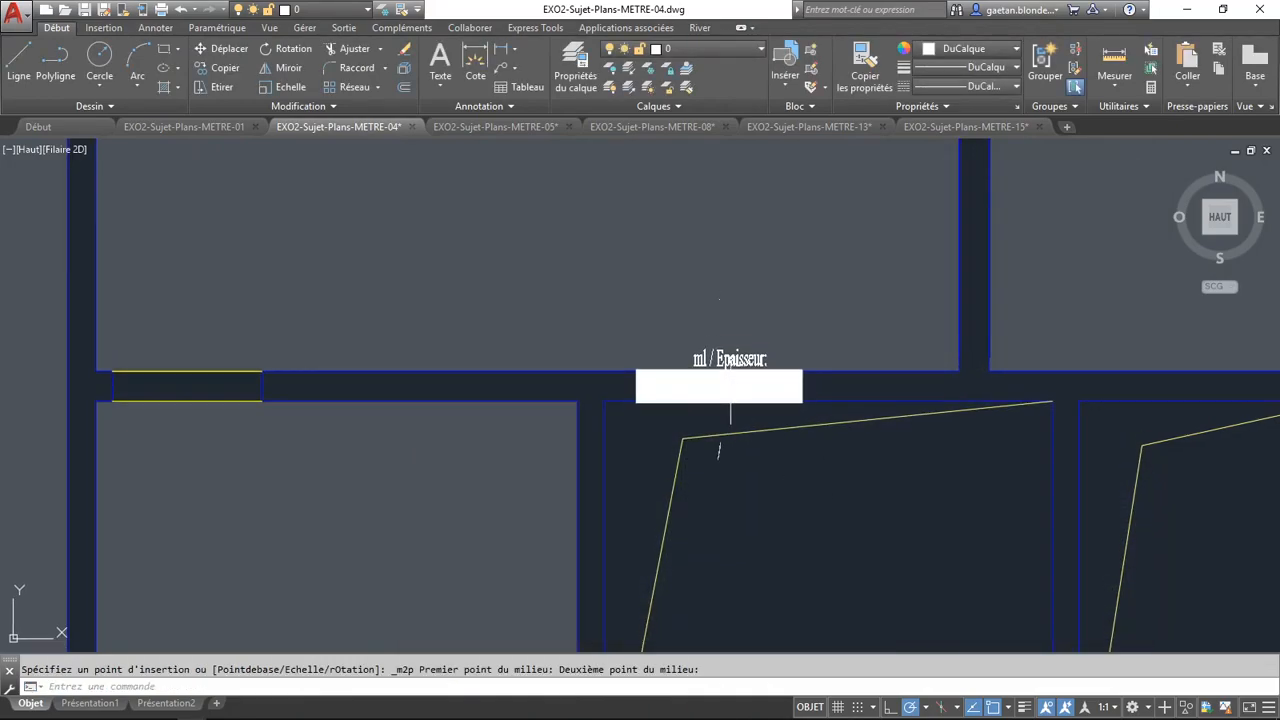
Stretch the wall block's left end perpendicular to the cross wall beyond the left doorway
click(636, 381)
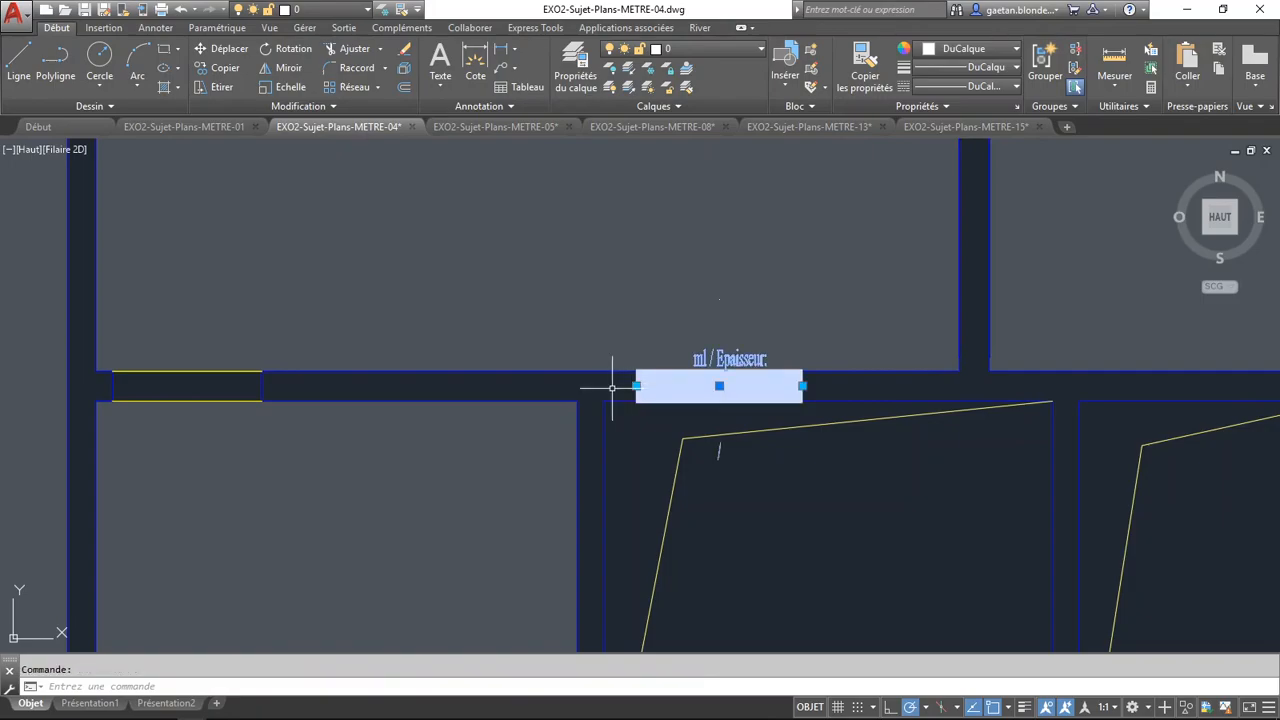
click(636, 386)
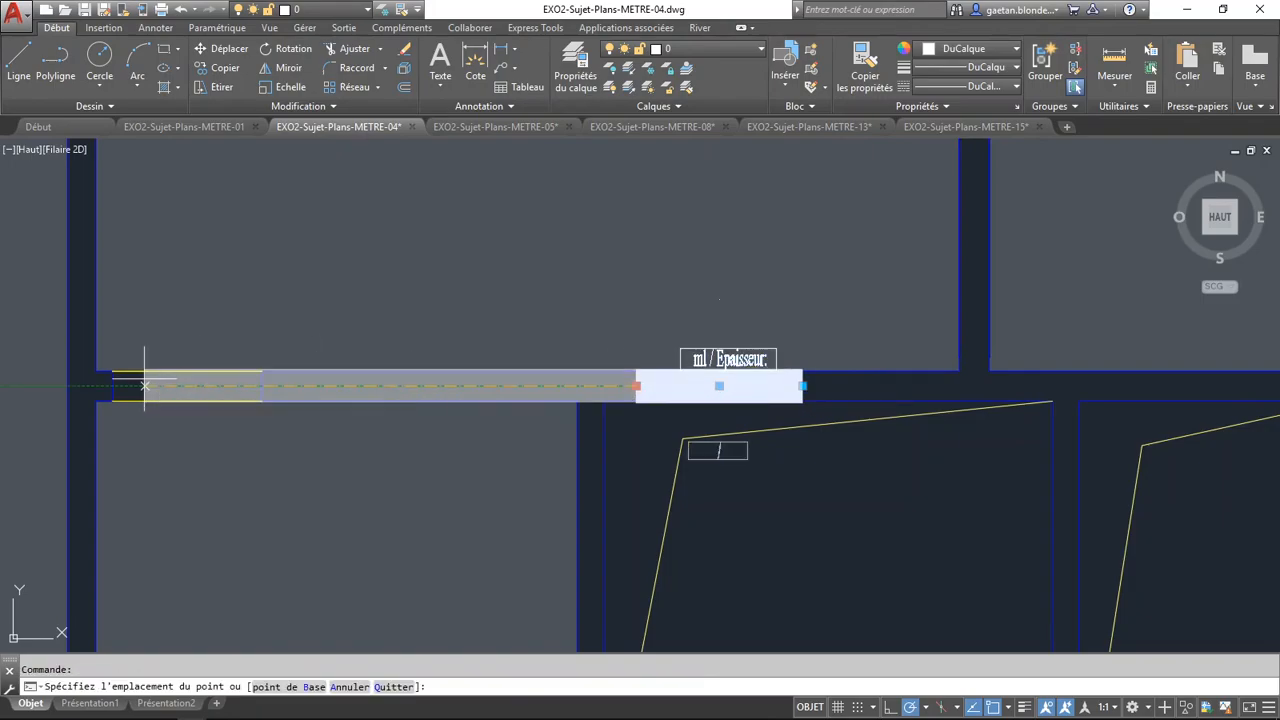
middle_drag(143, 374, 680, 297)
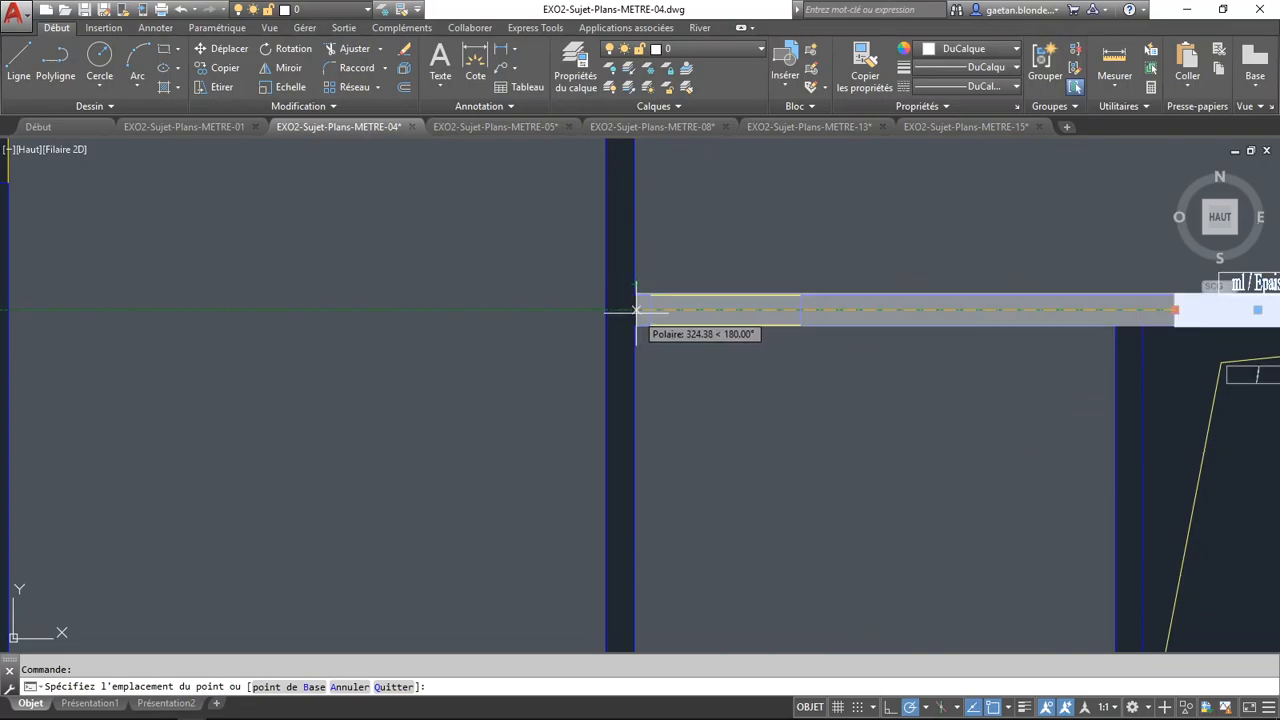
shift+right_click(636, 311)
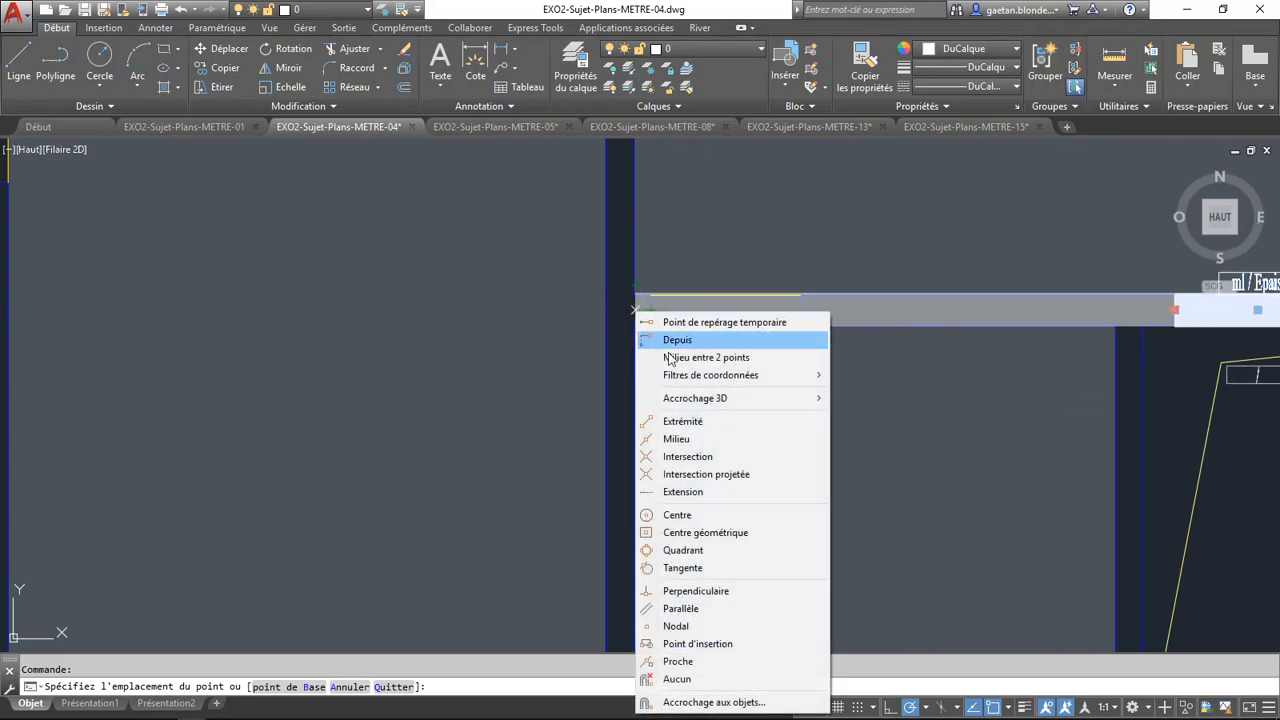
click(712, 590)
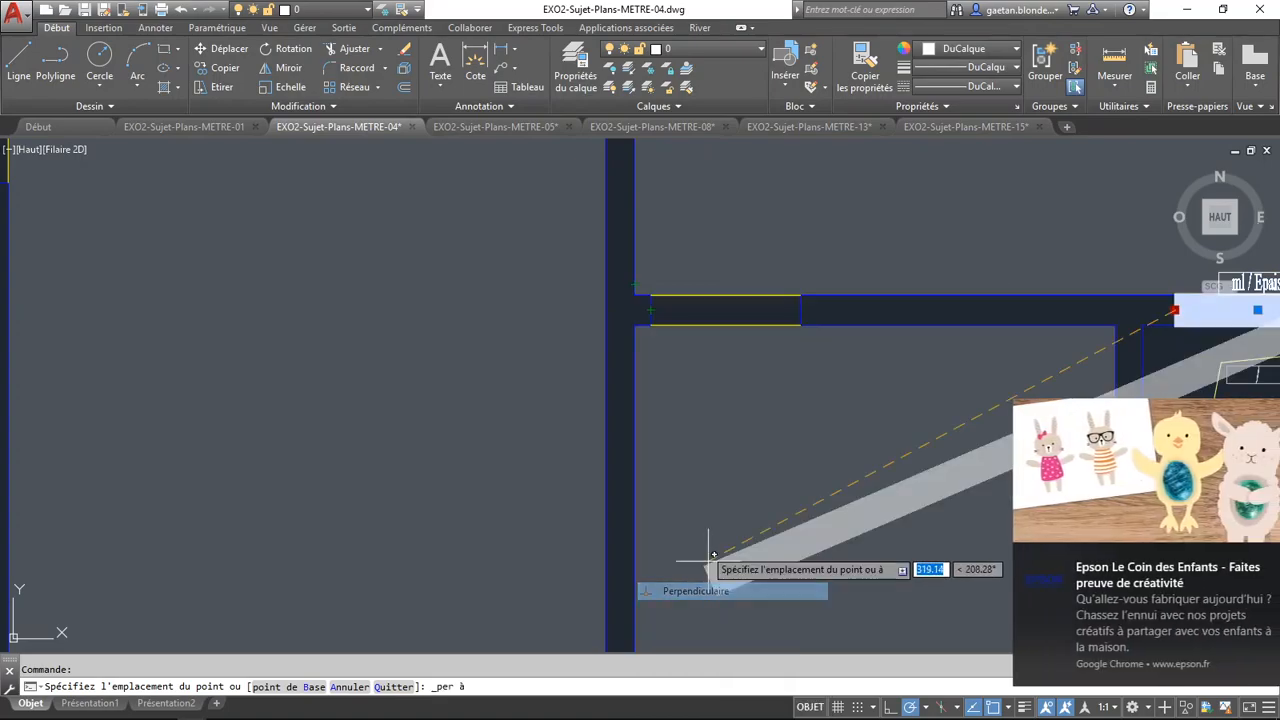
click(614, 278)
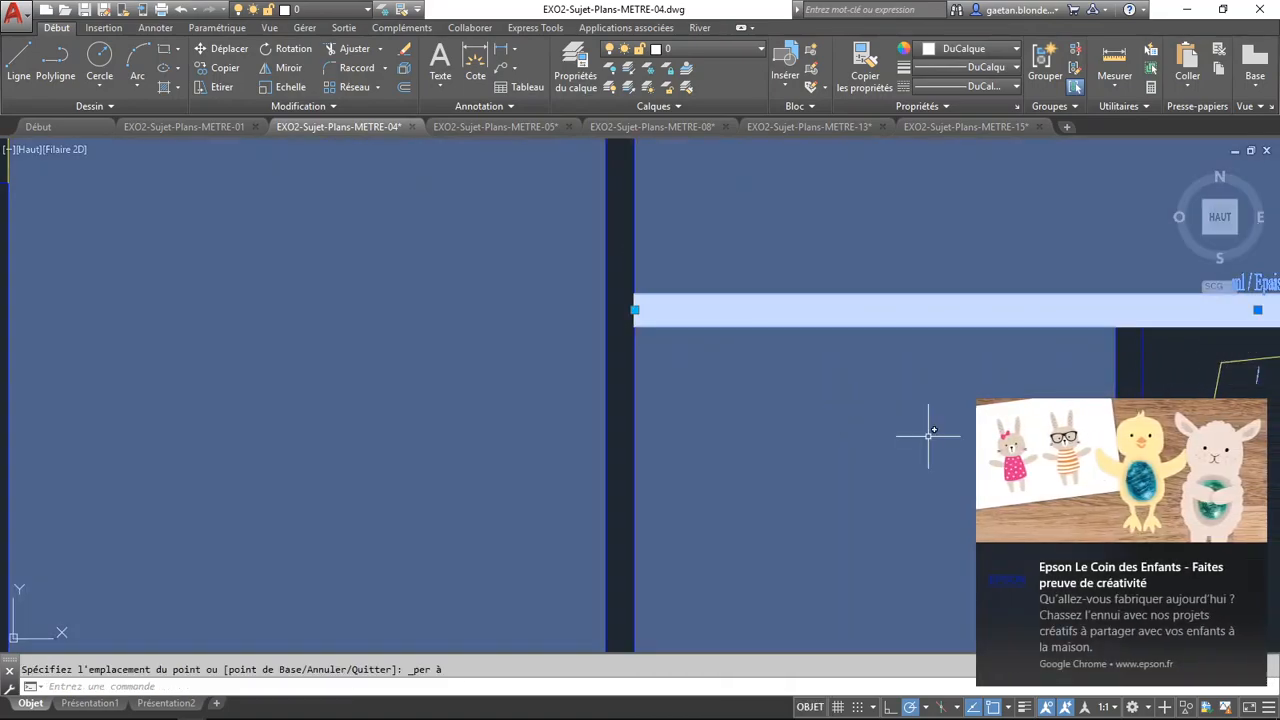
click(1252, 557)
Stretch the wall block's right end perpendicular to the cross wall beyond the right doorway, and deselect the block
scroll(912, 362, down, 2)
middle_drag(916, 360, 357, 414)
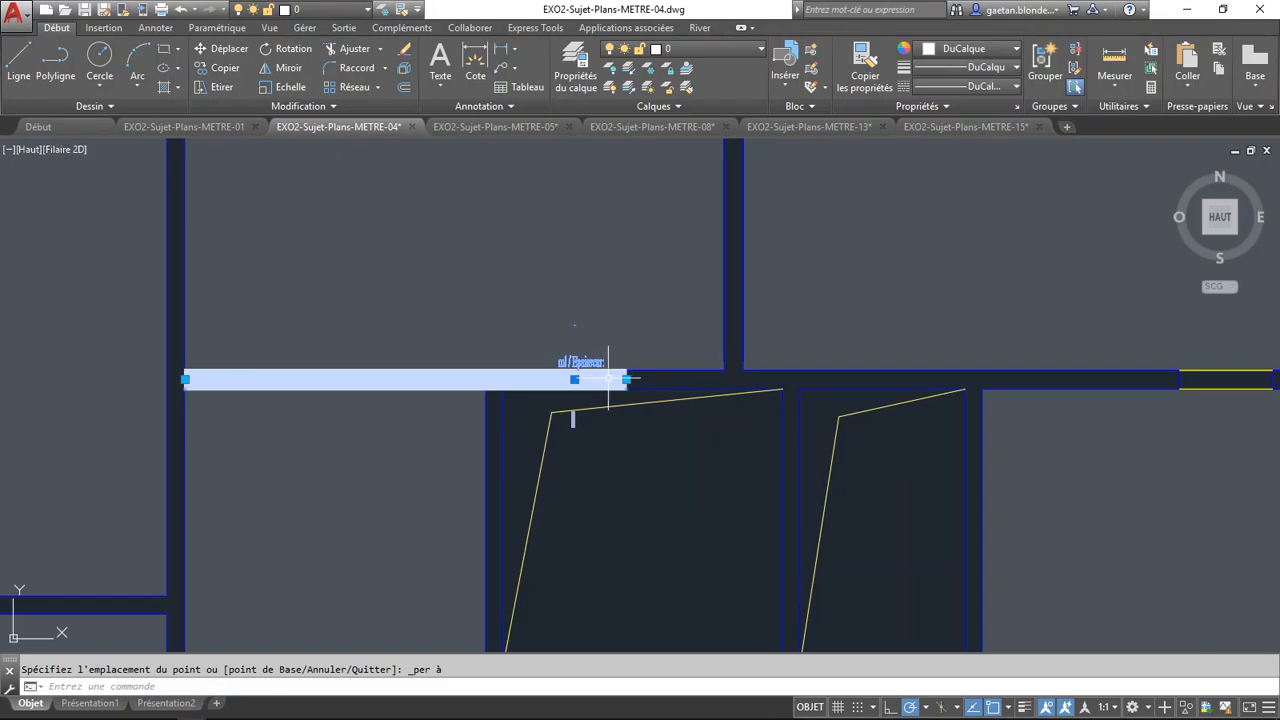
scroll(627, 379, down, 4)
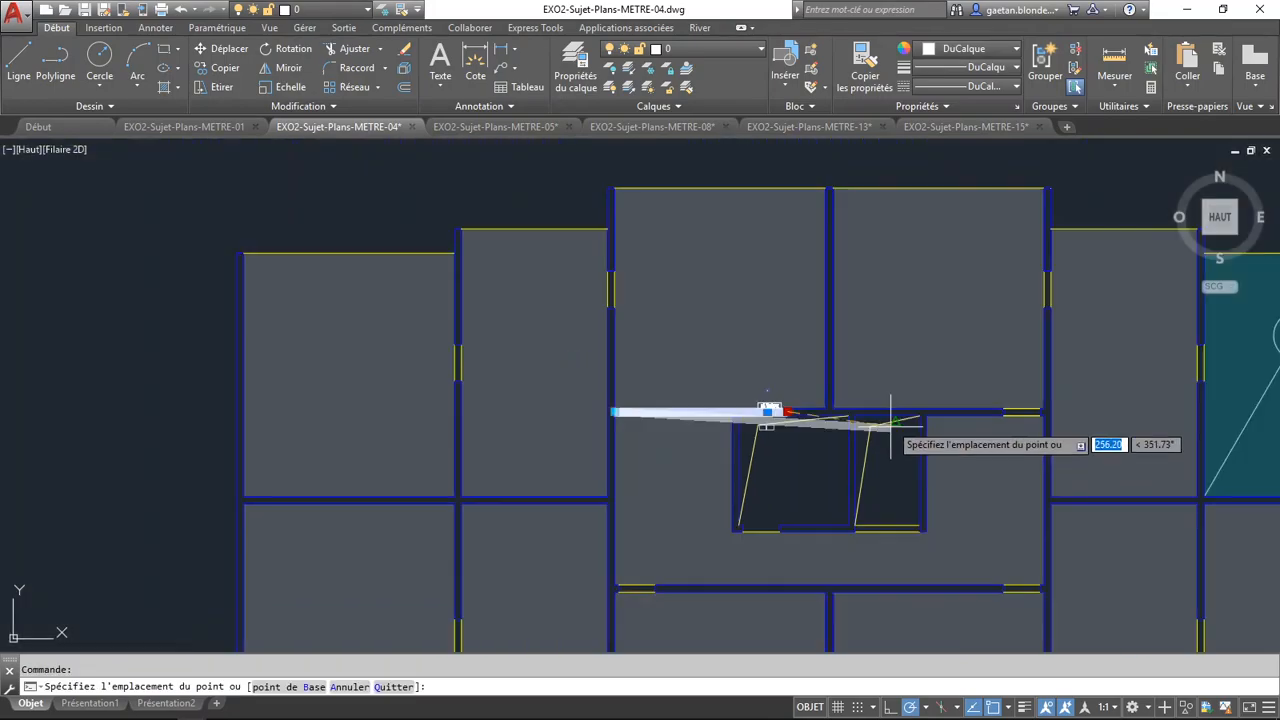
middle_drag(880, 415, 714, 434)
scroll(874, 434, up, 6)
scroll(877, 437, up, 2)
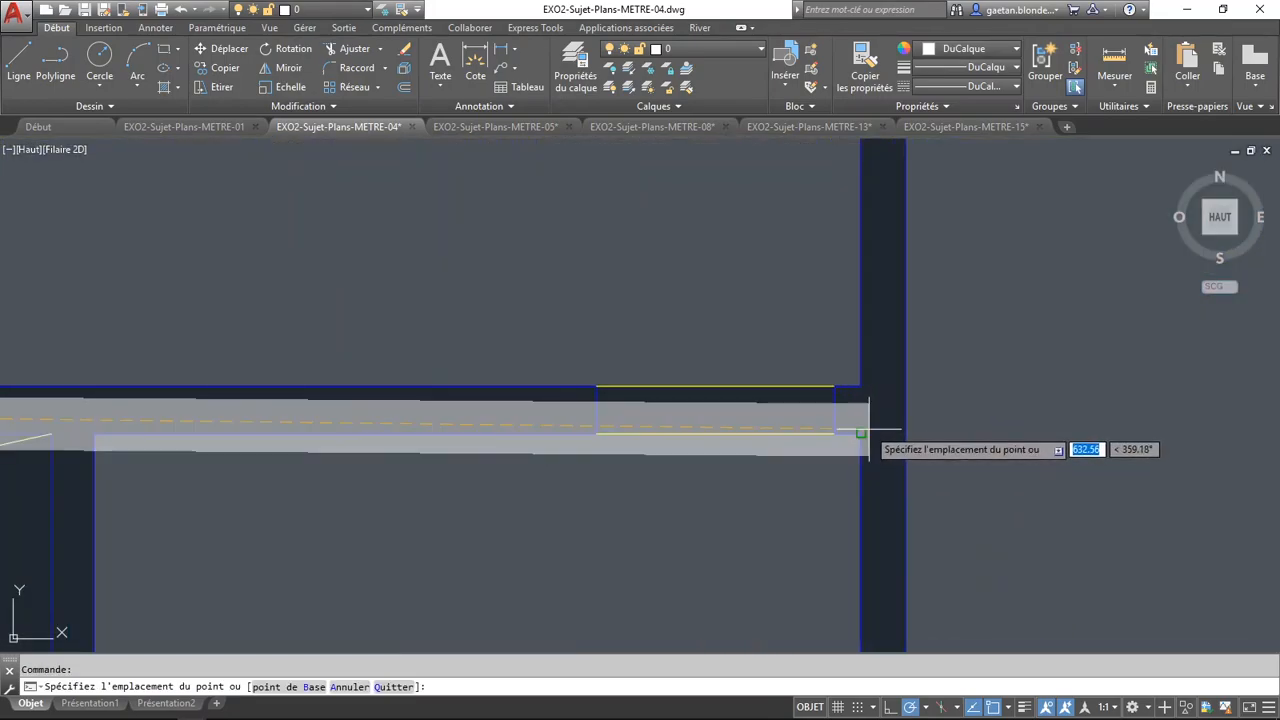
shift+right_click(871, 441)
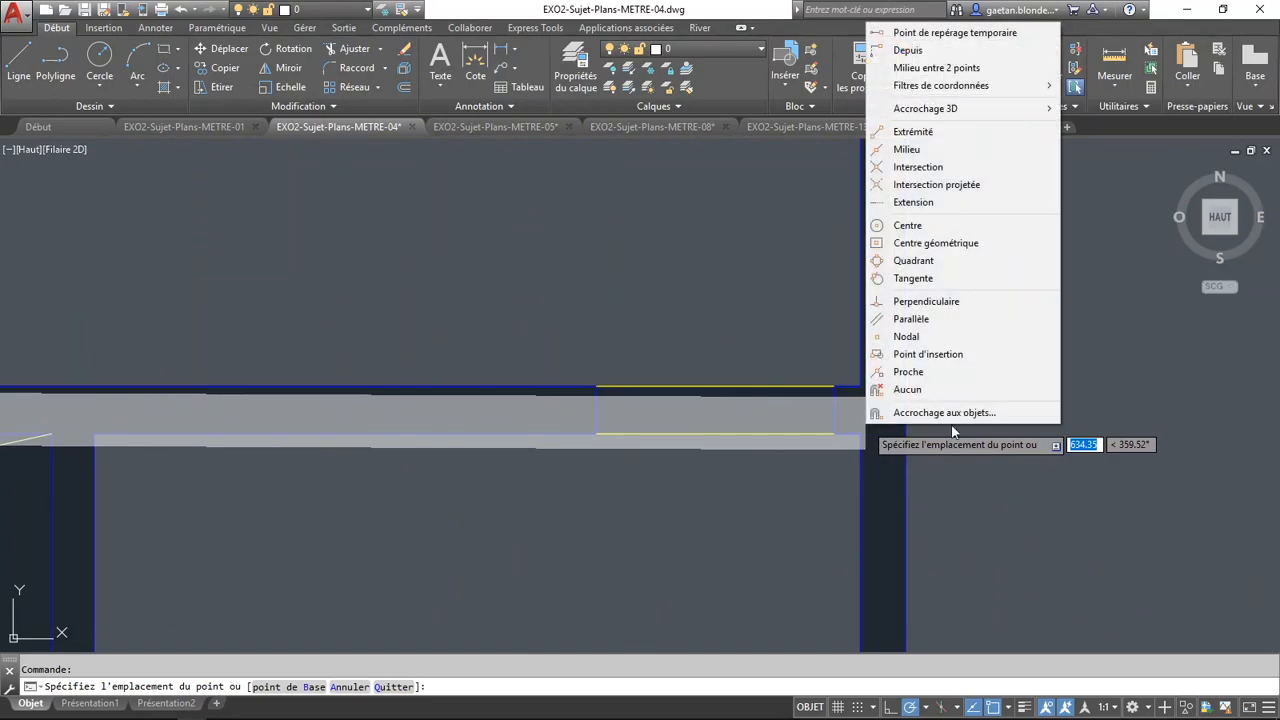
click(940, 302)
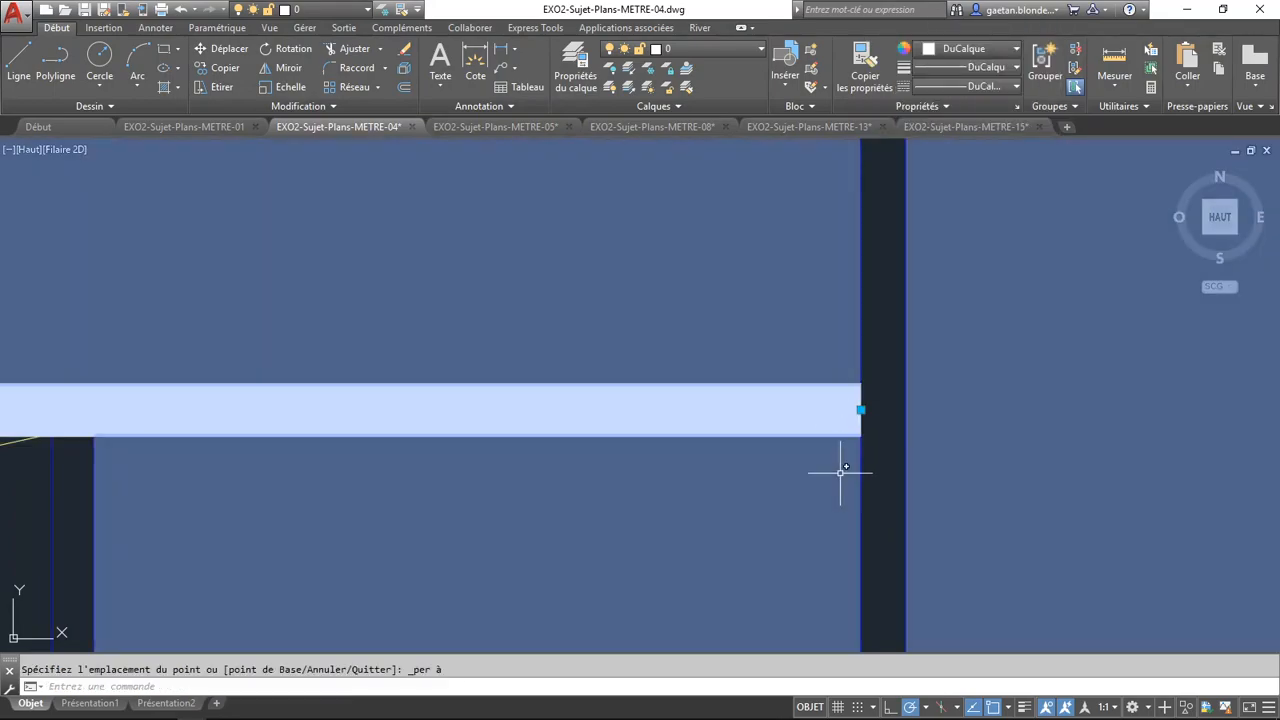
key(Escape)
scroll(268, 190, down, 4)
mouse_move(331, 388)
middle_down()
mouse_move(523, 460)
mouse_move(862, 543)
middle_up()
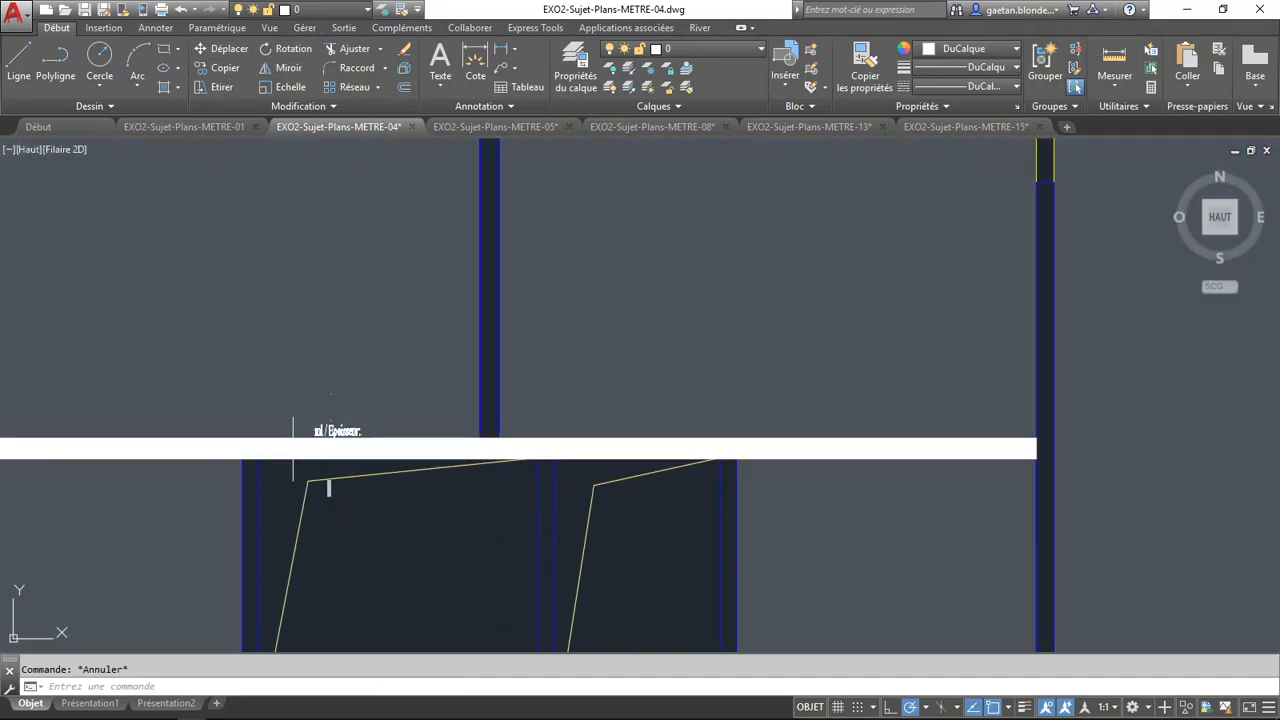
click(309, 450)
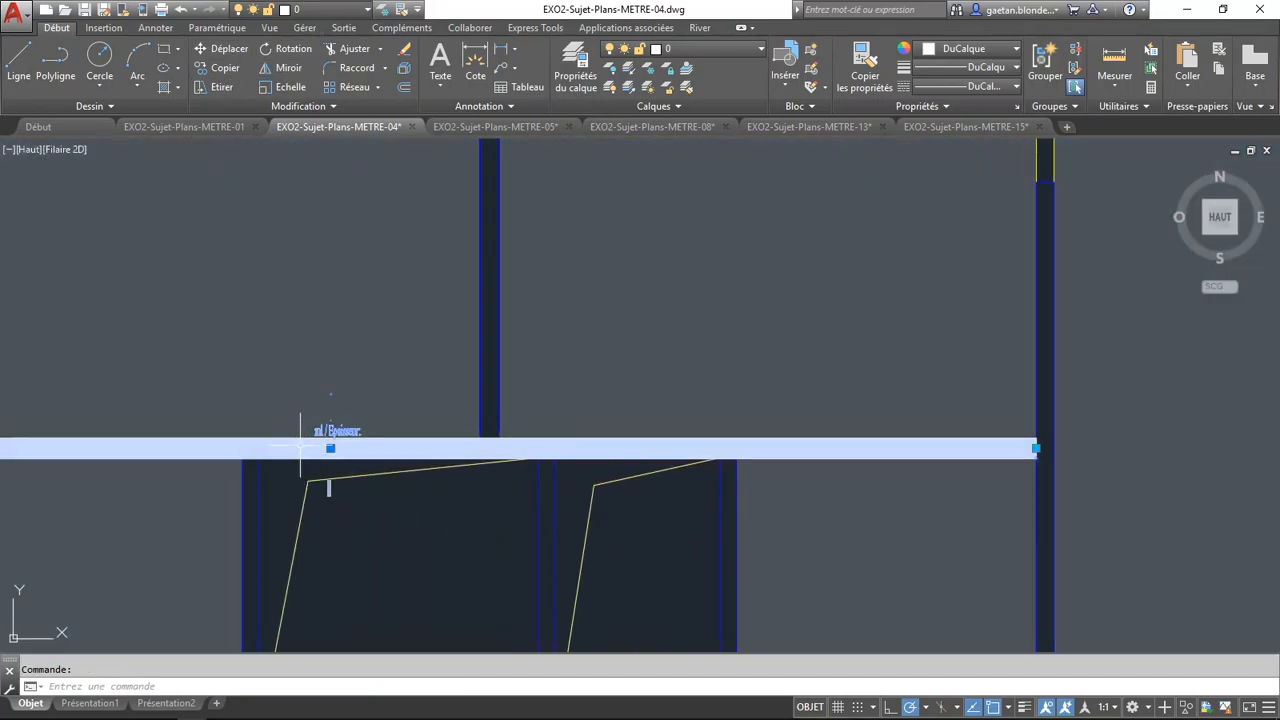
click(312, 10)
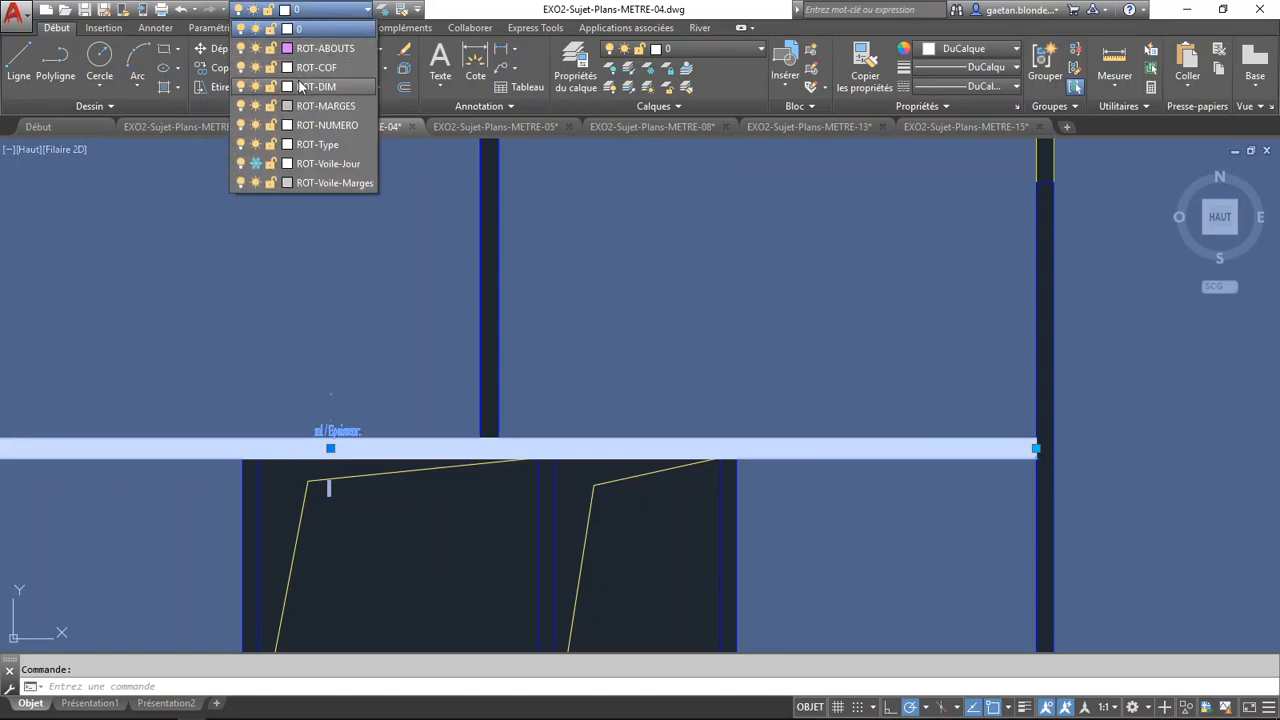
key(Escape)
key(Escape)
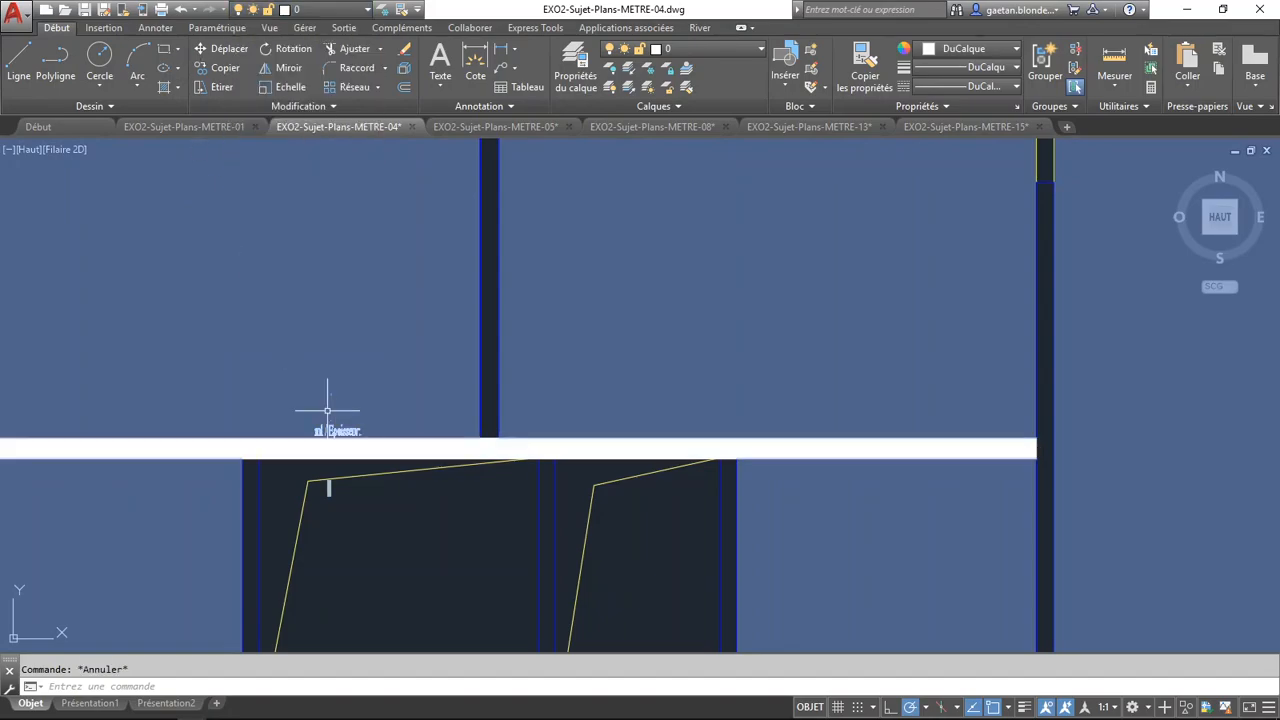
Apply the Jours layer filter in the layer properties manager and close the manager
text(p)
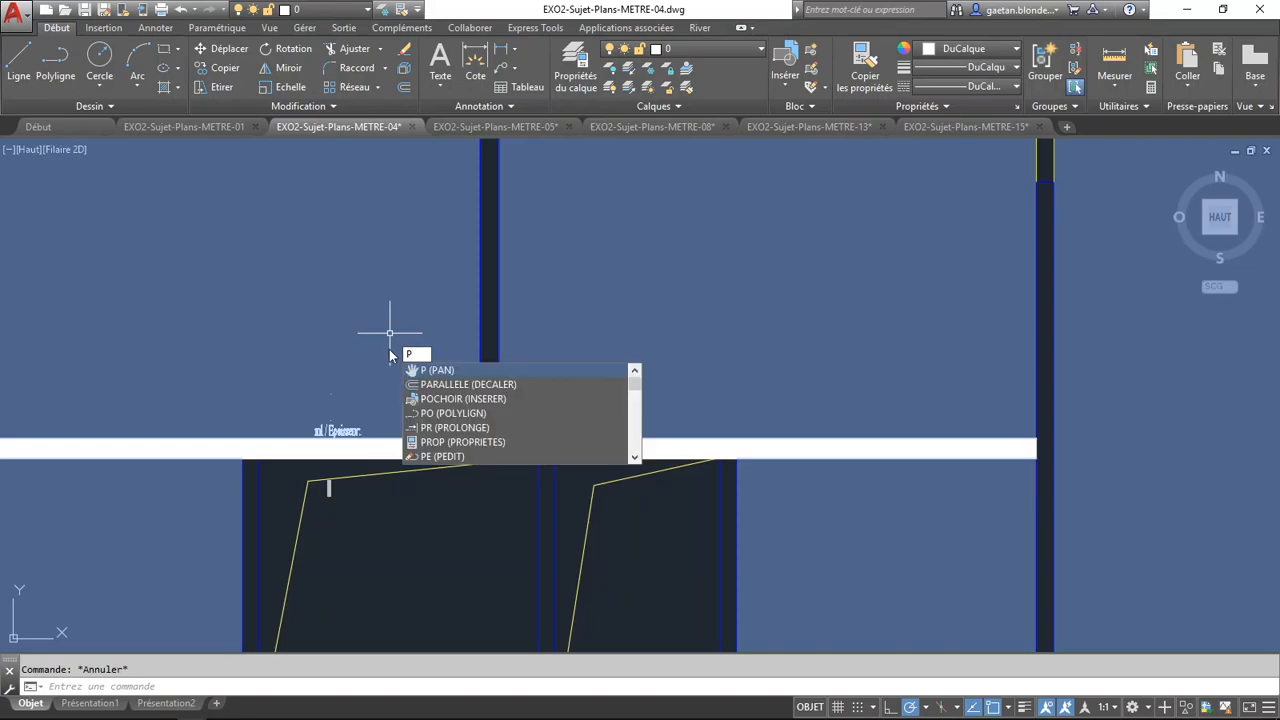
key(Return)
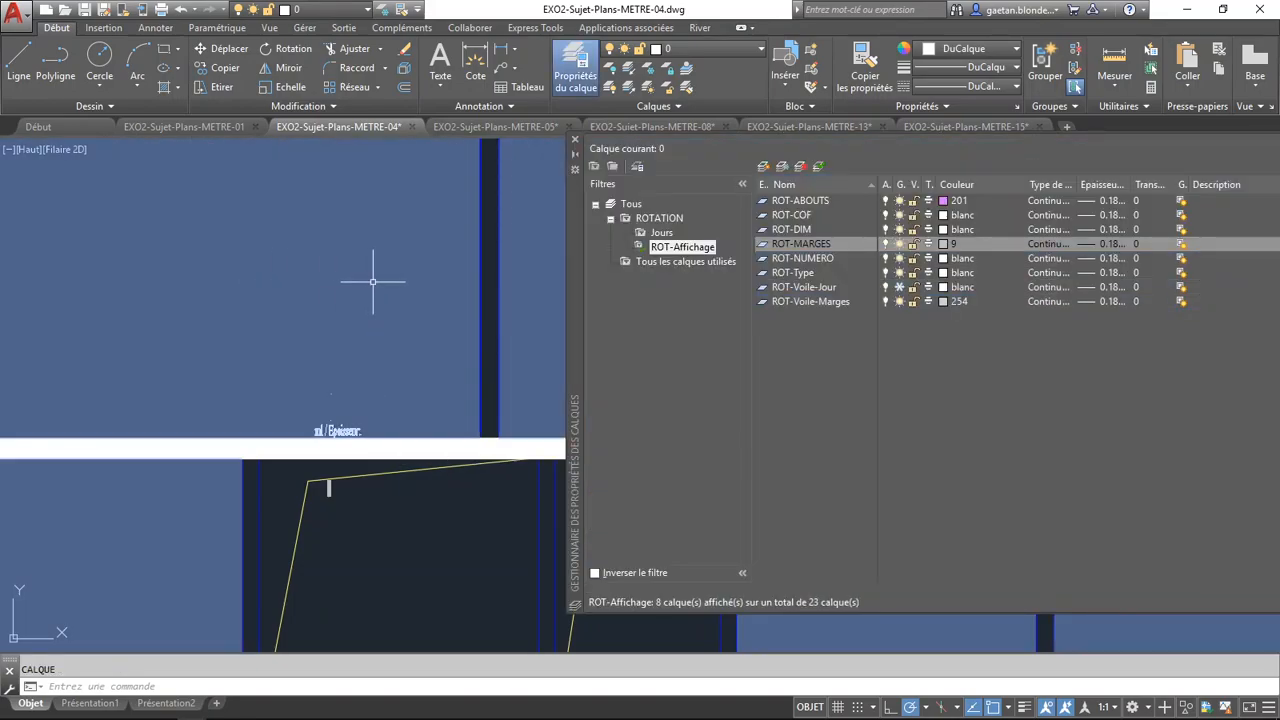
click(650, 235)
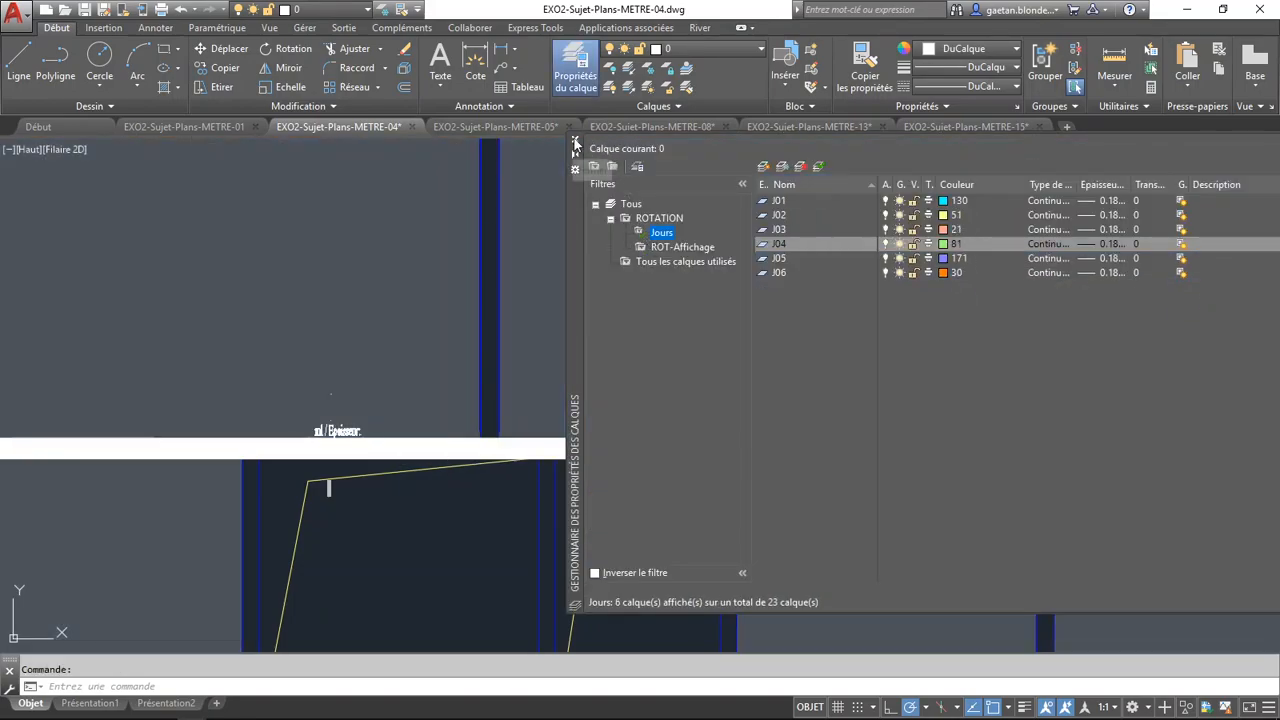
click(575, 139)
click(461, 437)
click(308, 13)
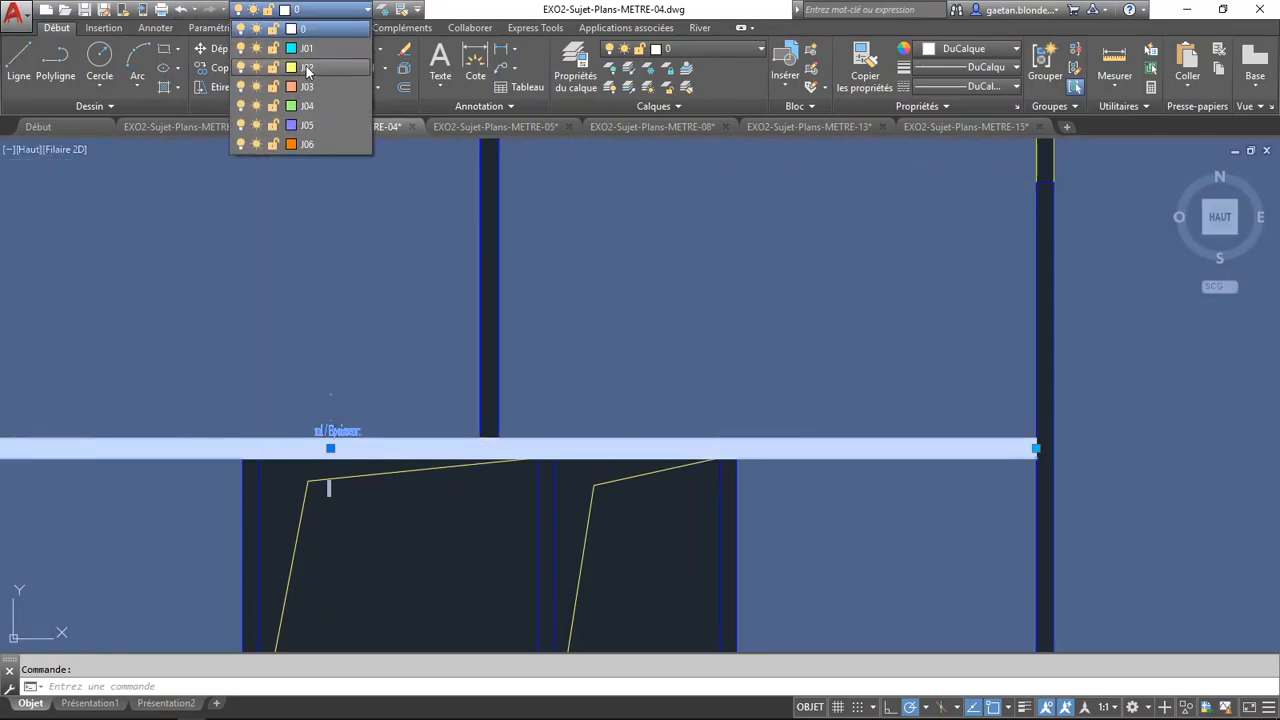
click(291, 47)
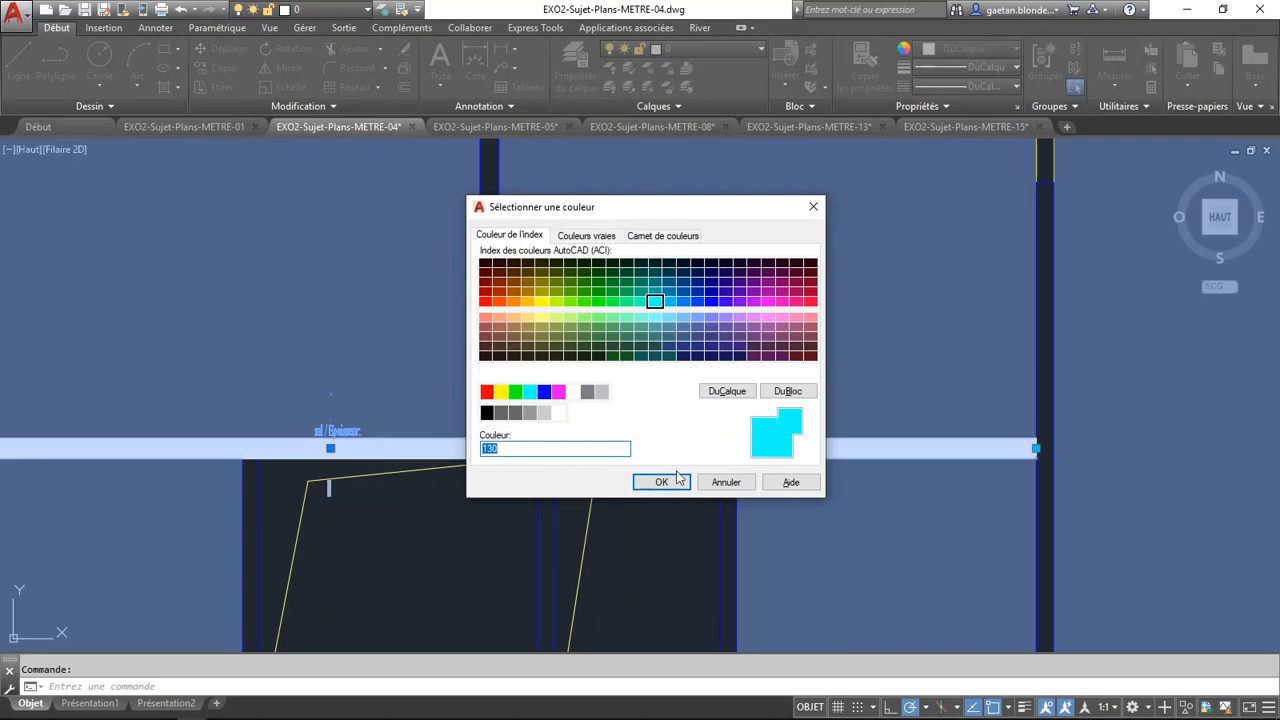
click(668, 478)
key(Escape)
Open the wall block's JOUR attribute value for editing and start inserting an Objet field in it
middle_drag(826, 457, 1114, 460)
scroll(621, 459, up, 2)
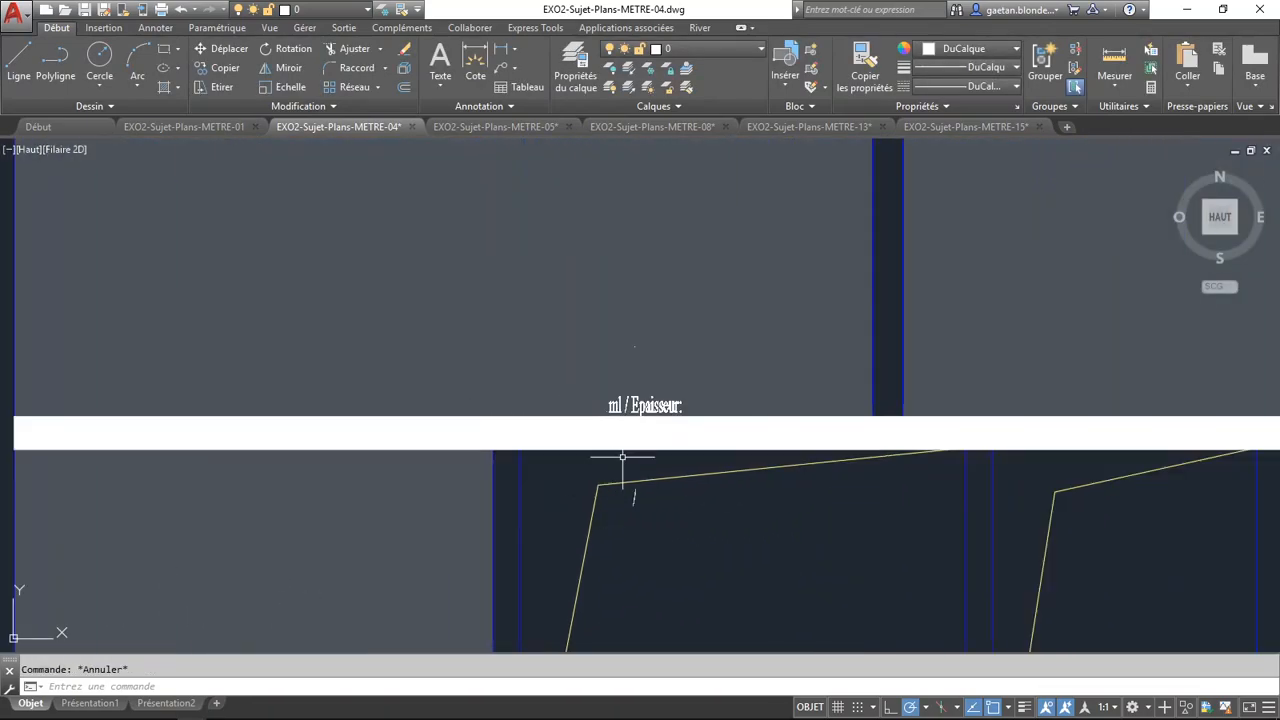
double_click(643, 408)
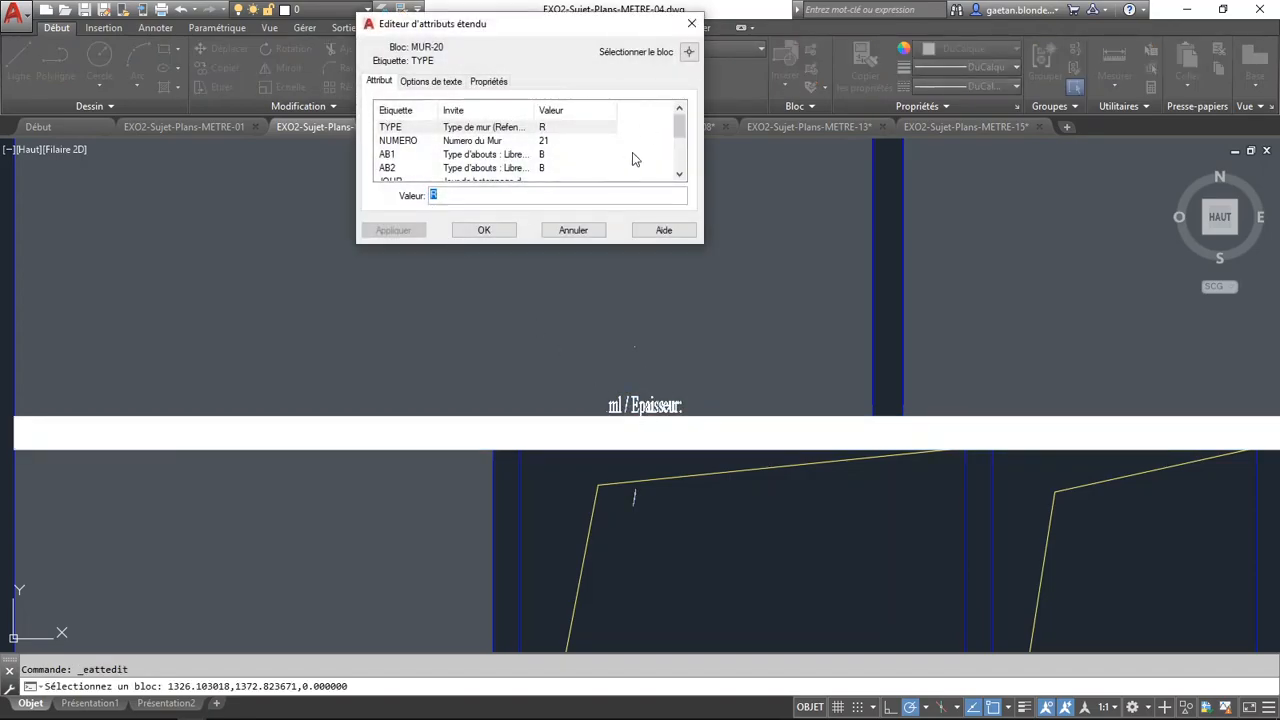
mouse_move(677, 131)
mouse_down()
mouse_move(681, 172)
mouse_move(679, 147)
mouse_up()
click(560, 142)
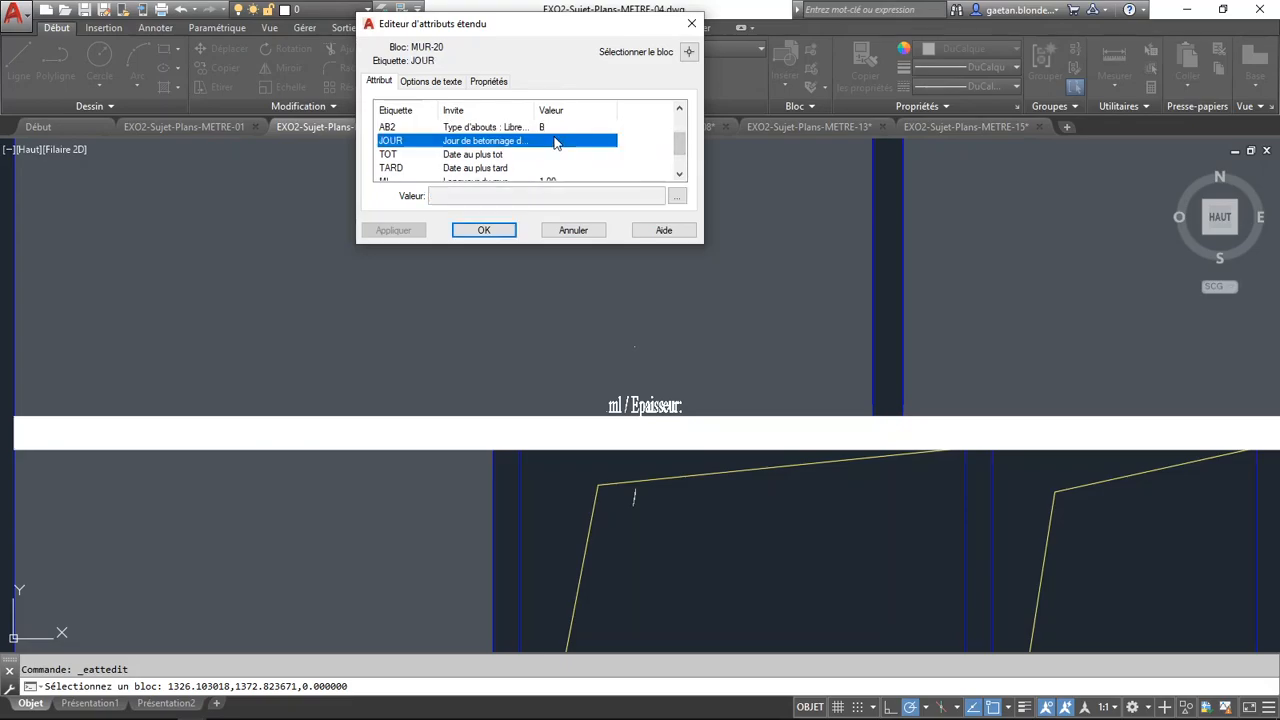
click(677, 200)
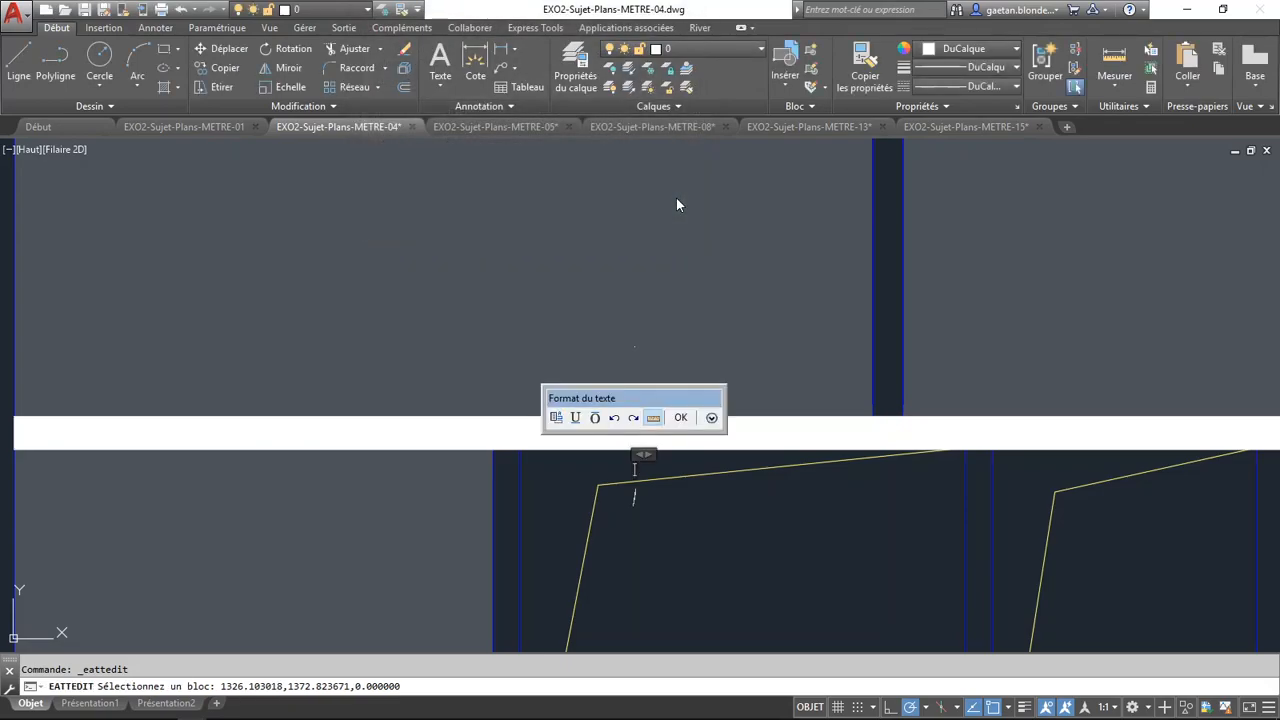
click(711, 419)
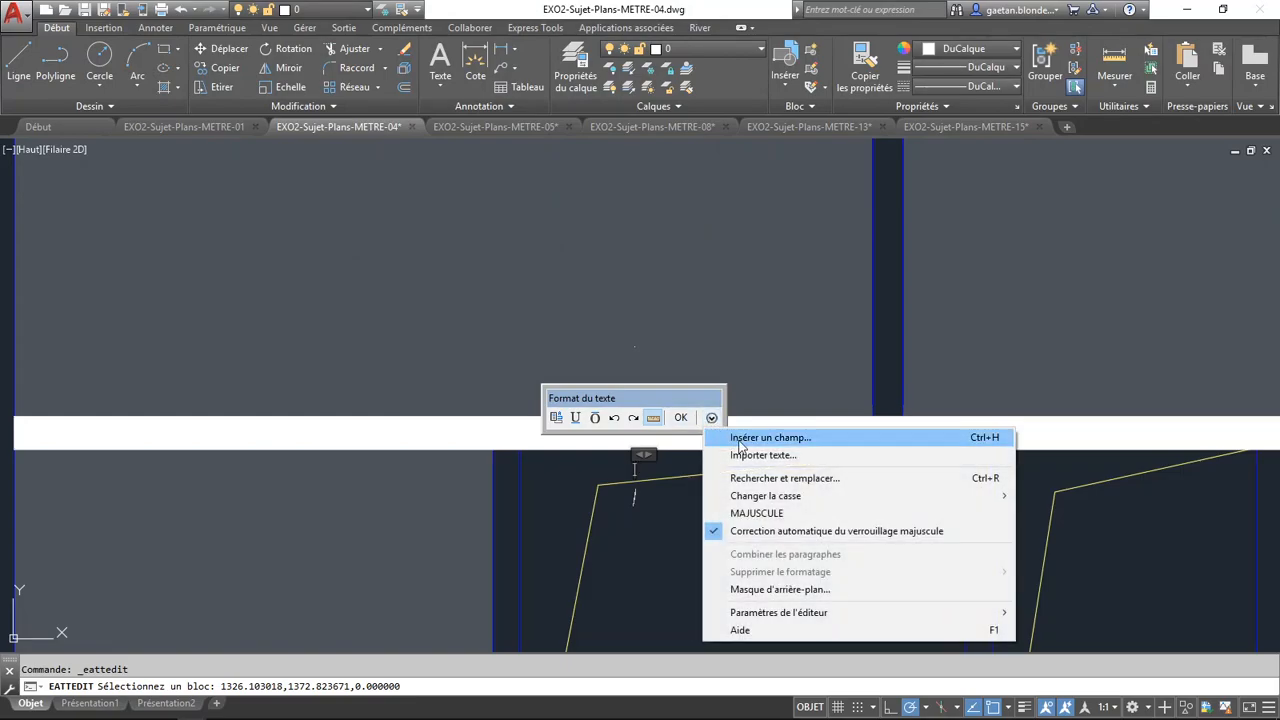
click(768, 438)
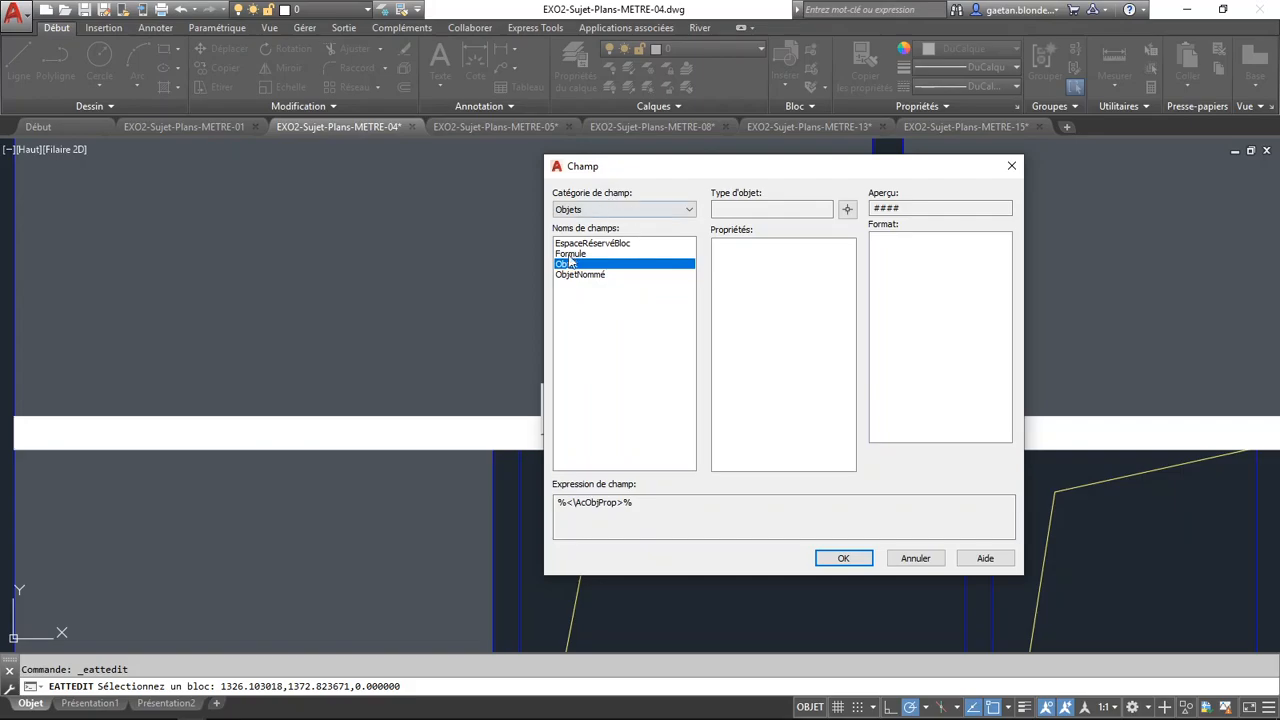
Link the field to the wall block's Calque property with no formatting, confirm the attribute, and regenerate the drawing
click(847, 209)
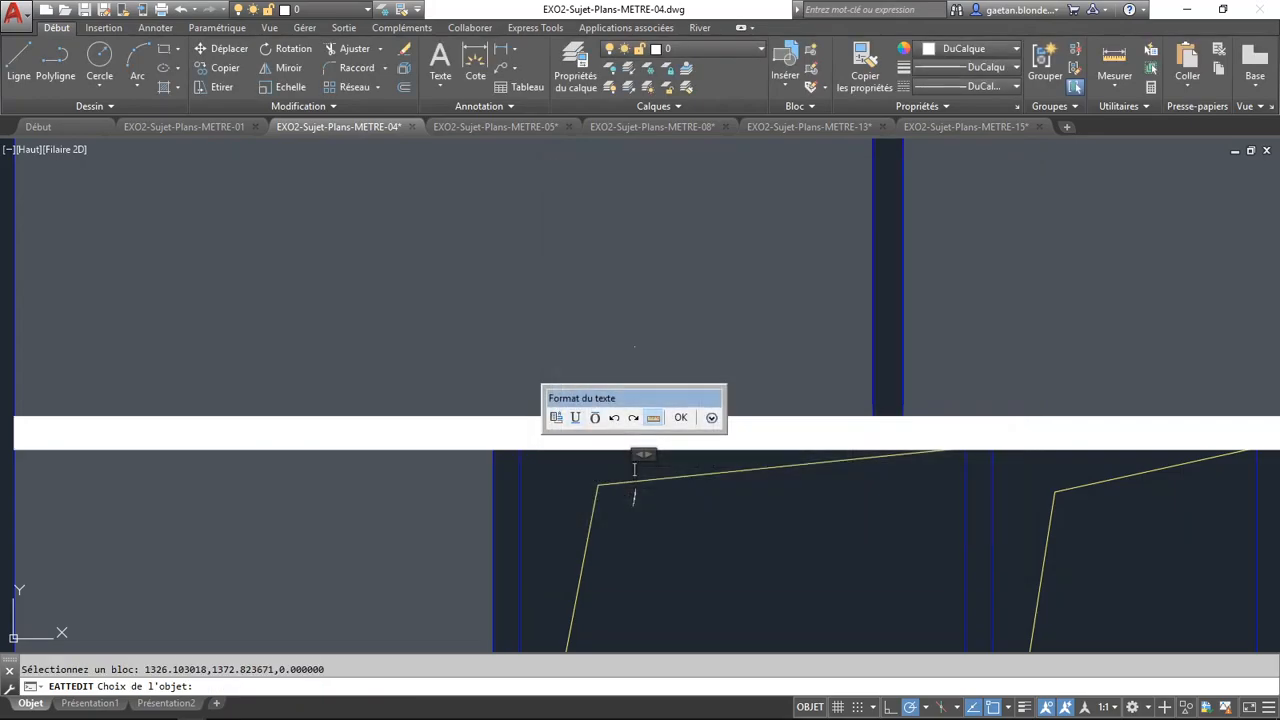
scroll(634, 348, down, 3)
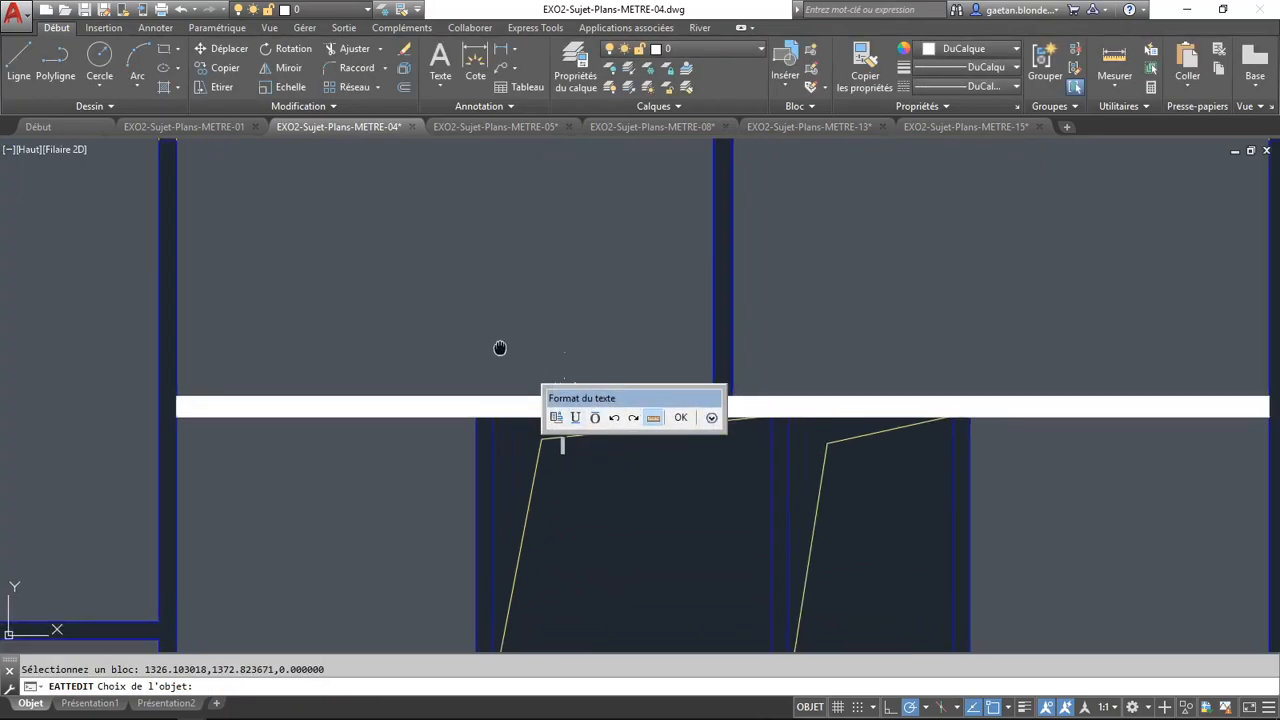
click(470, 362)
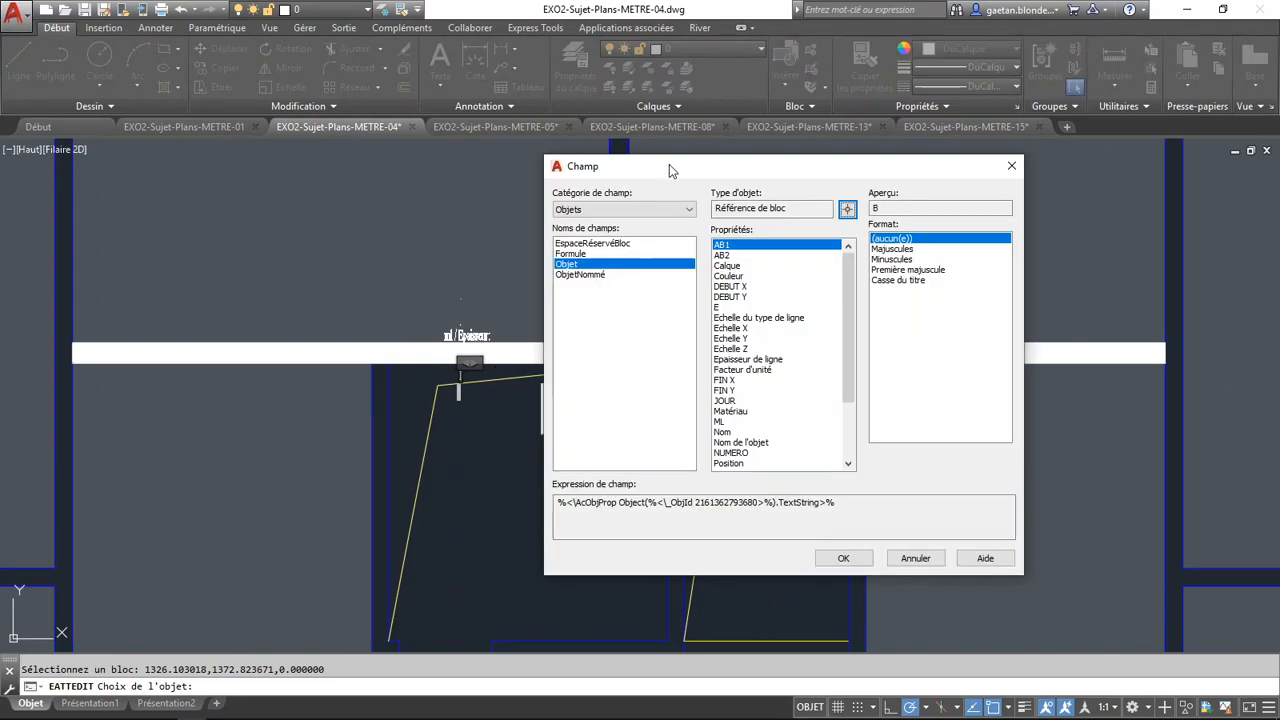
click(726, 266)
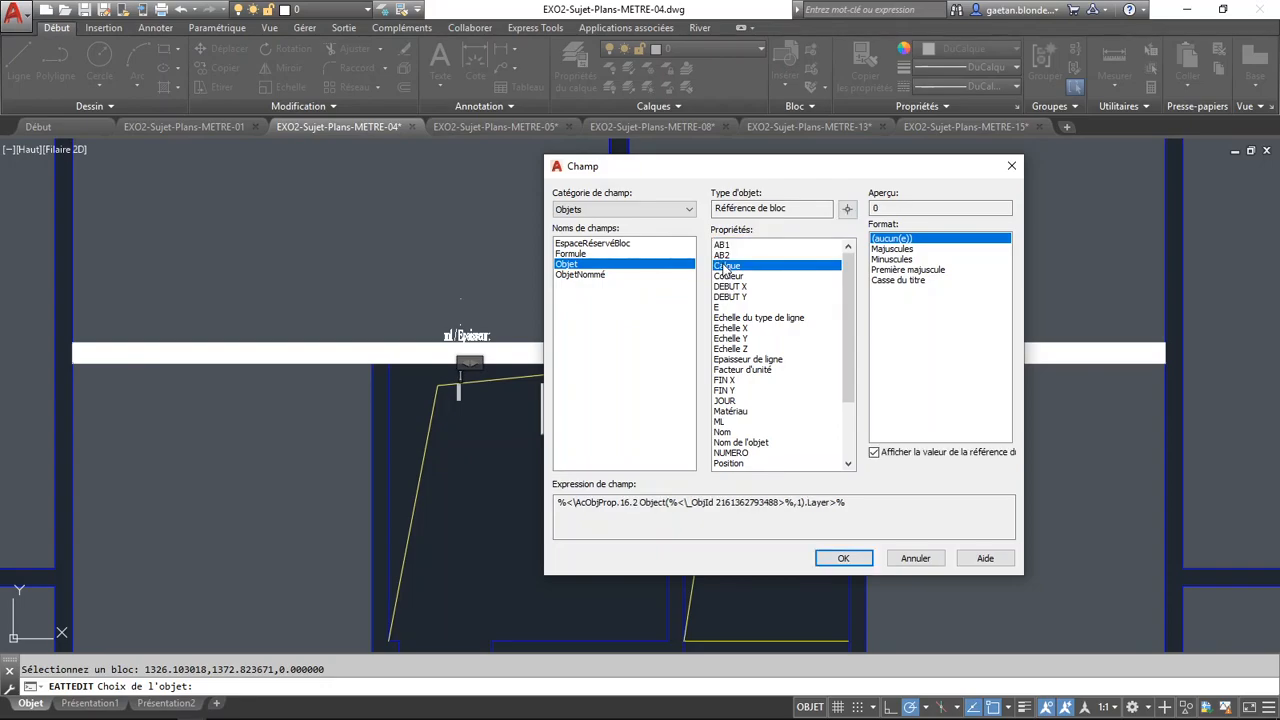
click(845, 560)
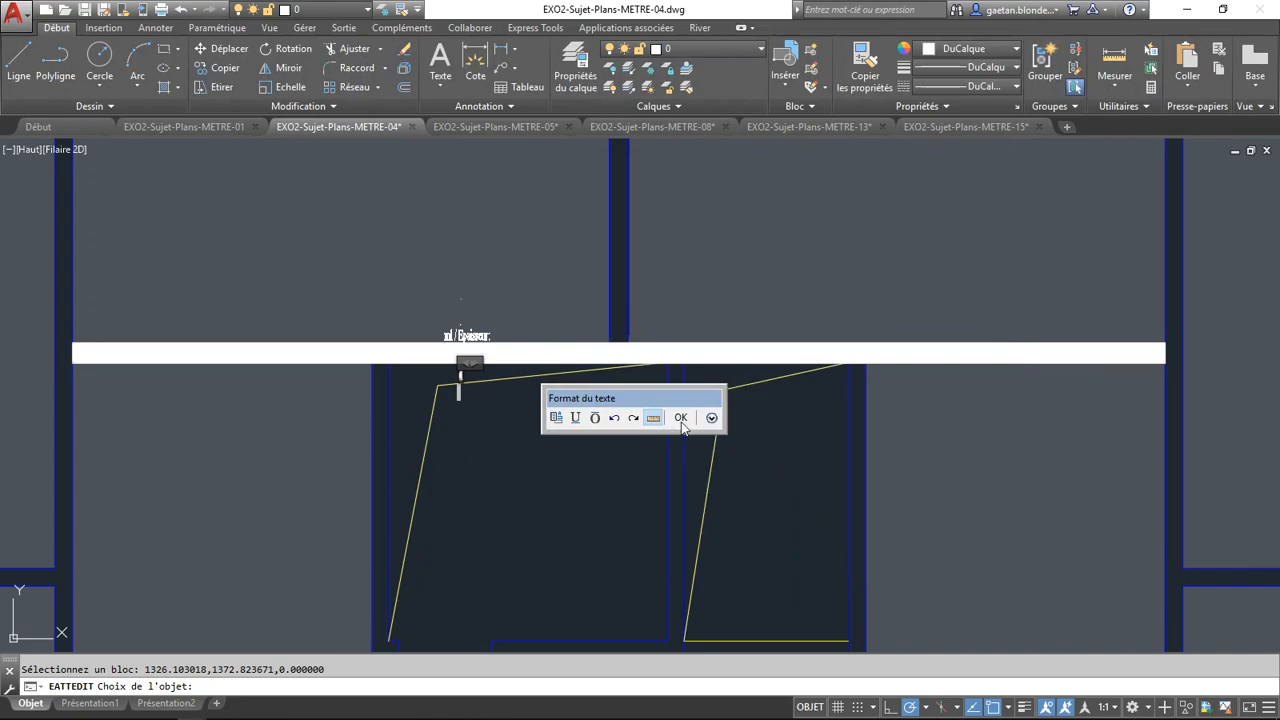
click(681, 420)
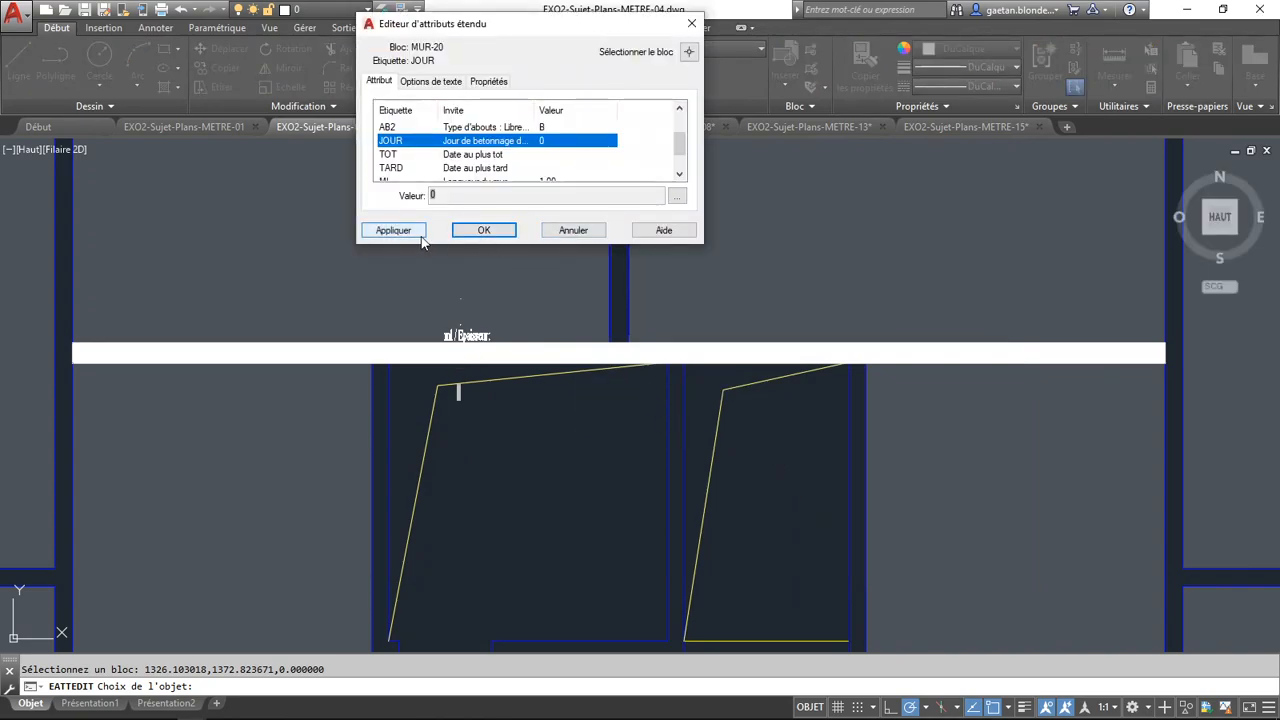
click(478, 232)
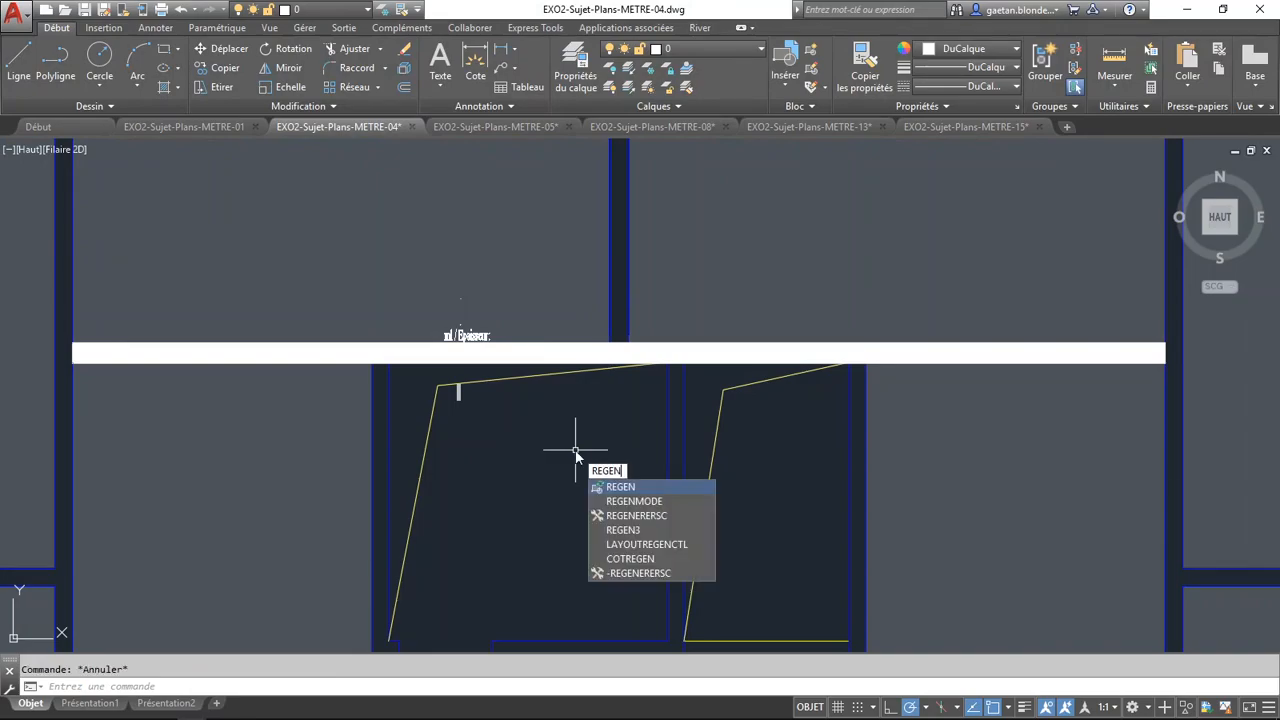
key(Return)
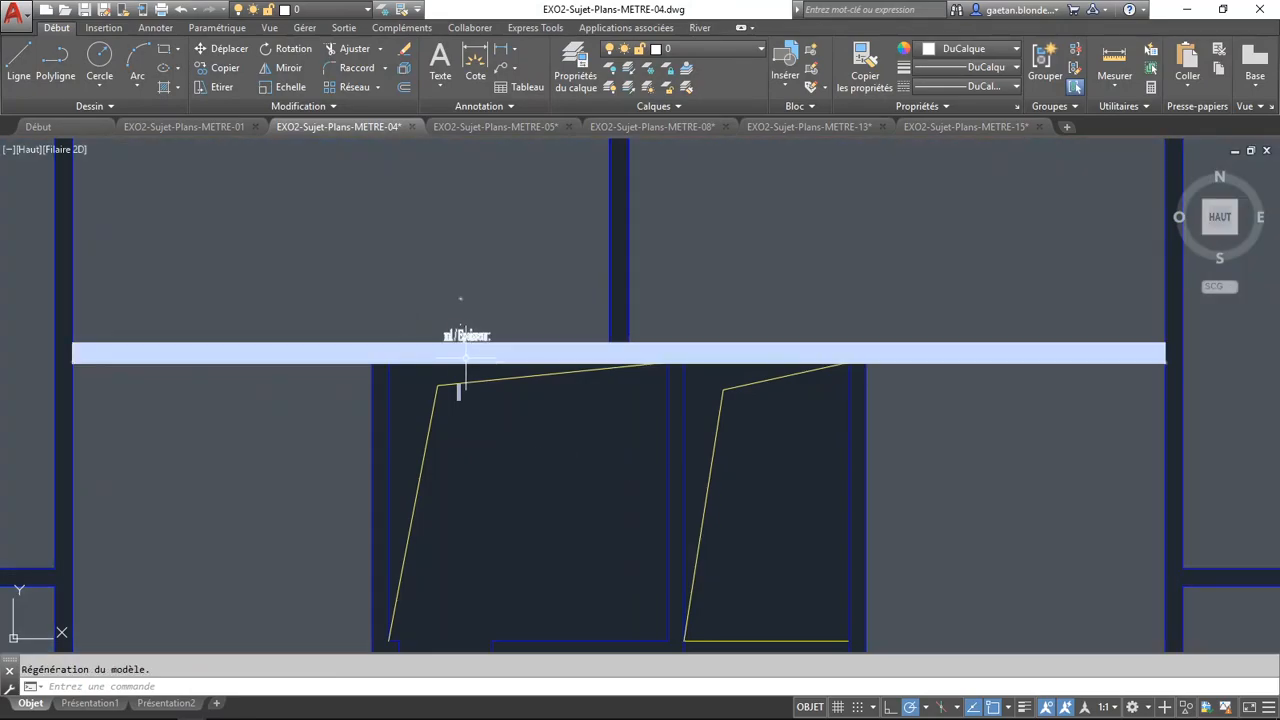
Assign the wall block to layer J01, deselect it, and regenerate the drawing
click(460, 352)
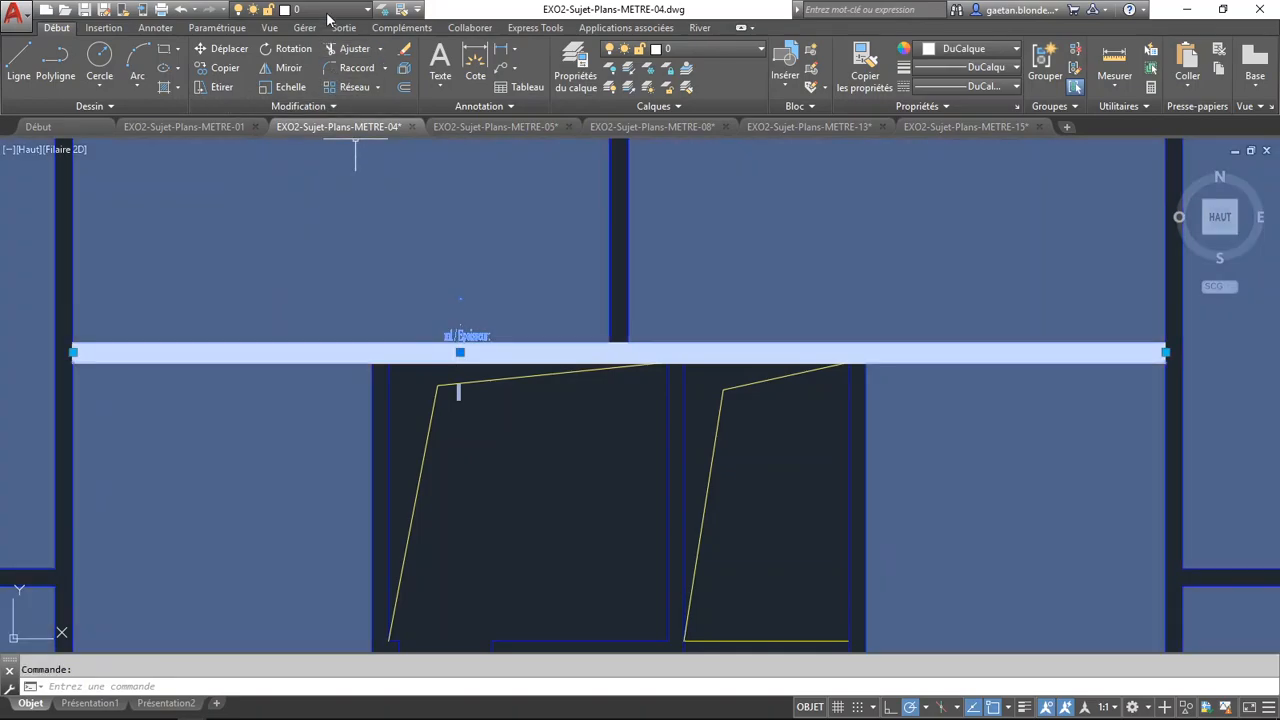
click(337, 10)
click(312, 55)
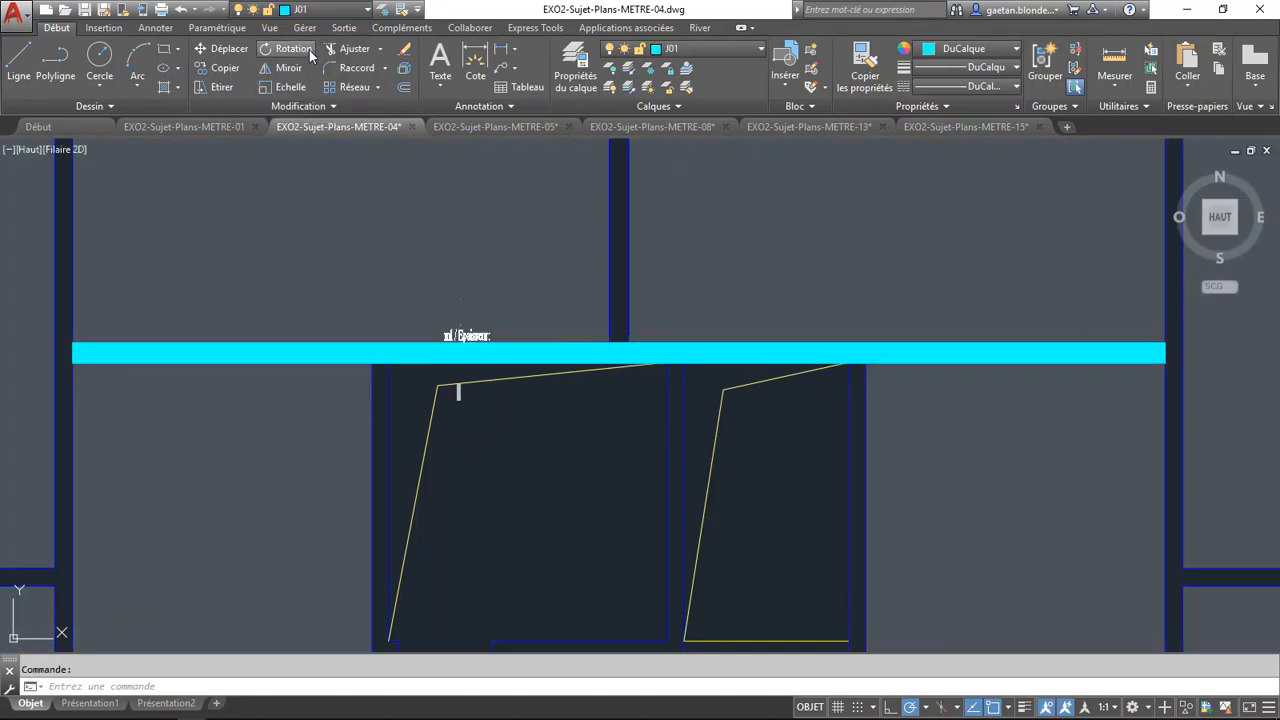
key(Escape)
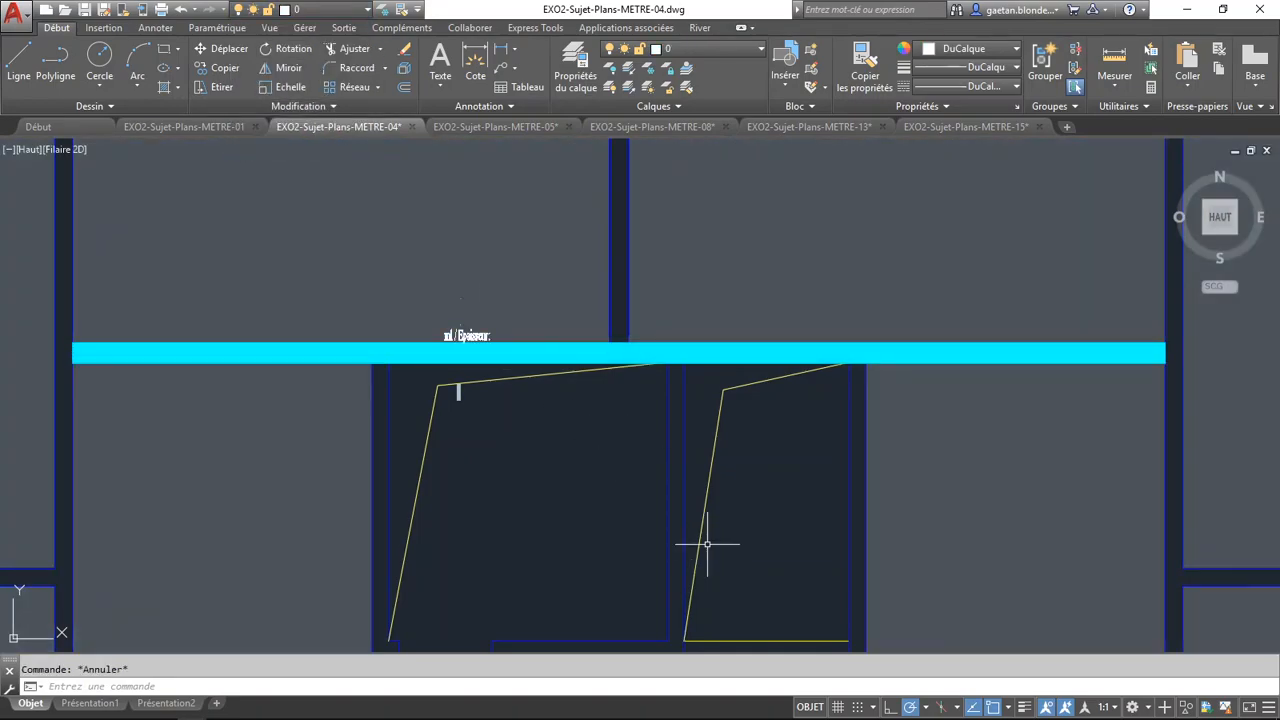
text(REGEN)
key(Return)
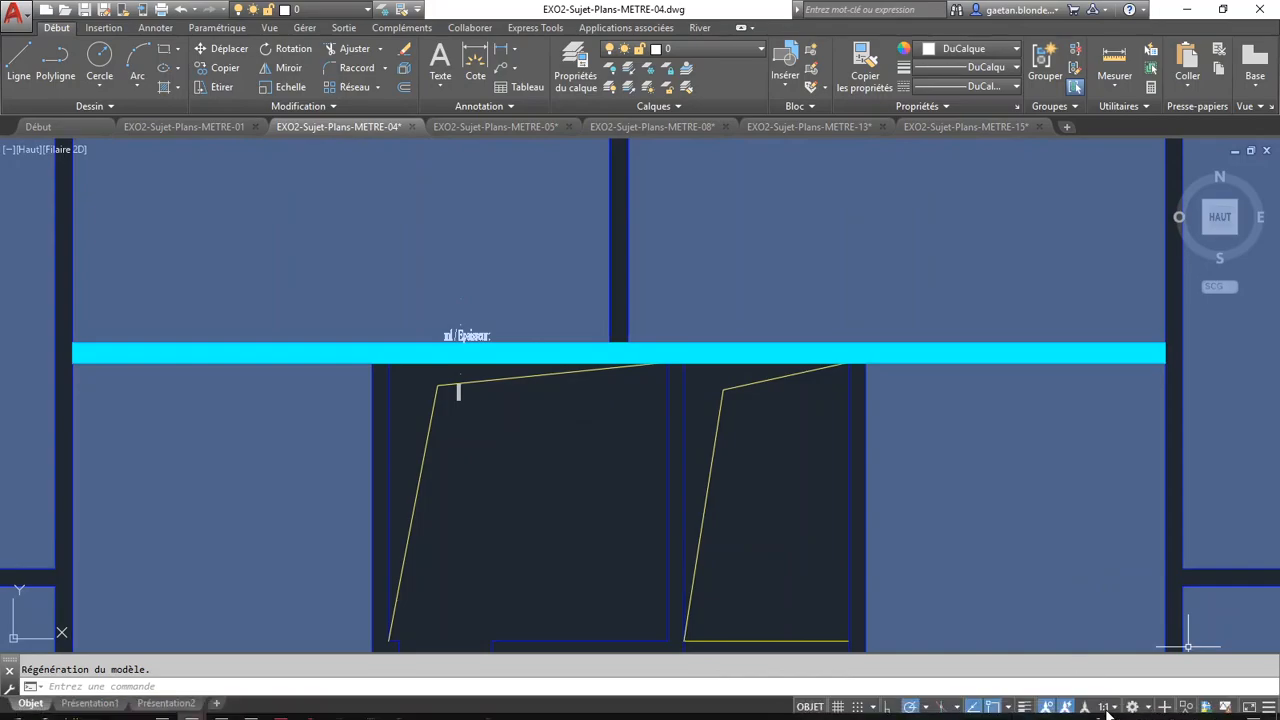
Set the annotation scale to 1:50 for the wall block's labels
click(1108, 708)
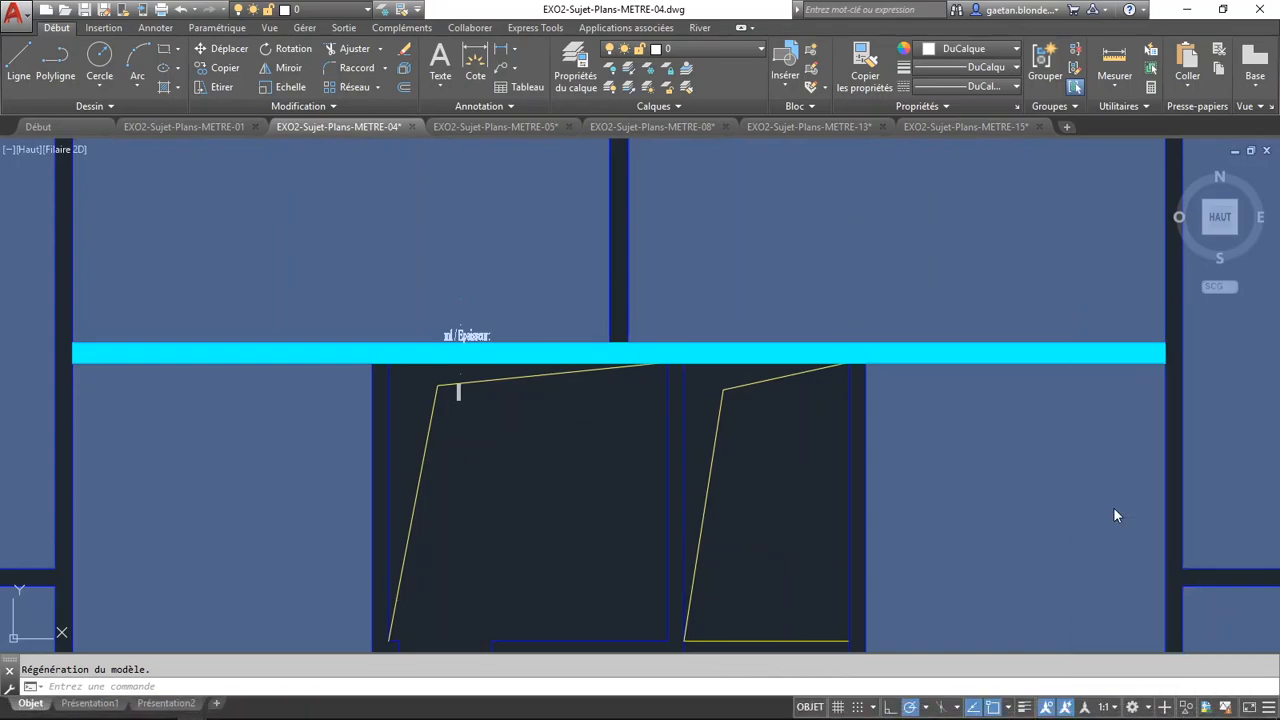
click(1113, 508)
scroll(575, 369, up, 2)
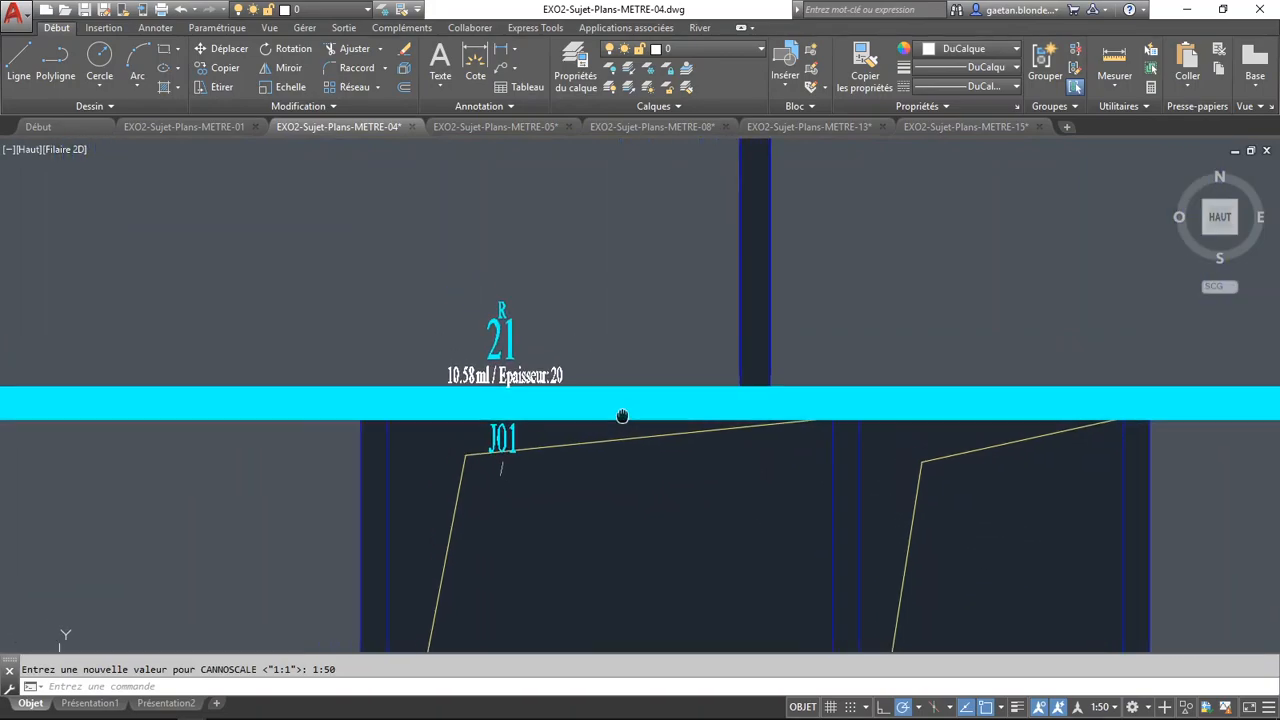
key(Escape)
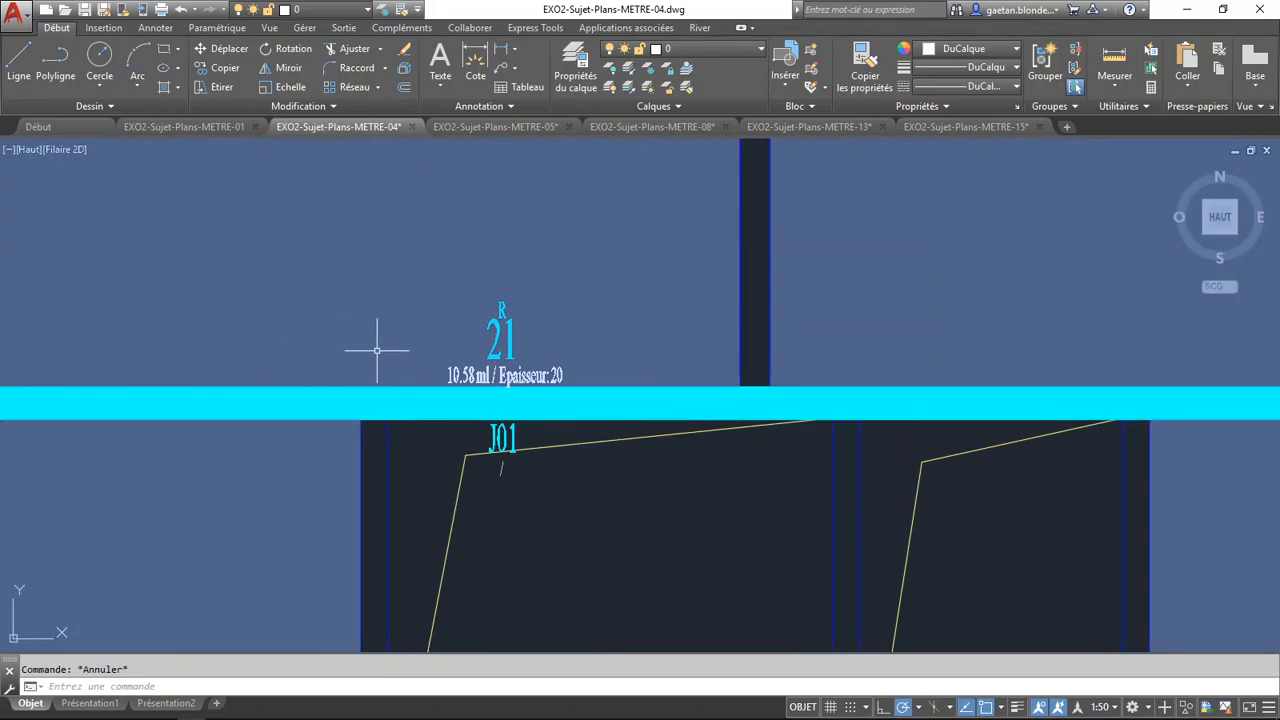
Examine the wall block's labels and end markers, and compare them with the attribute tags in the source layout beside the plan
middle_drag(376, 350, 434, 337)
scroll(438, 372, down, 2)
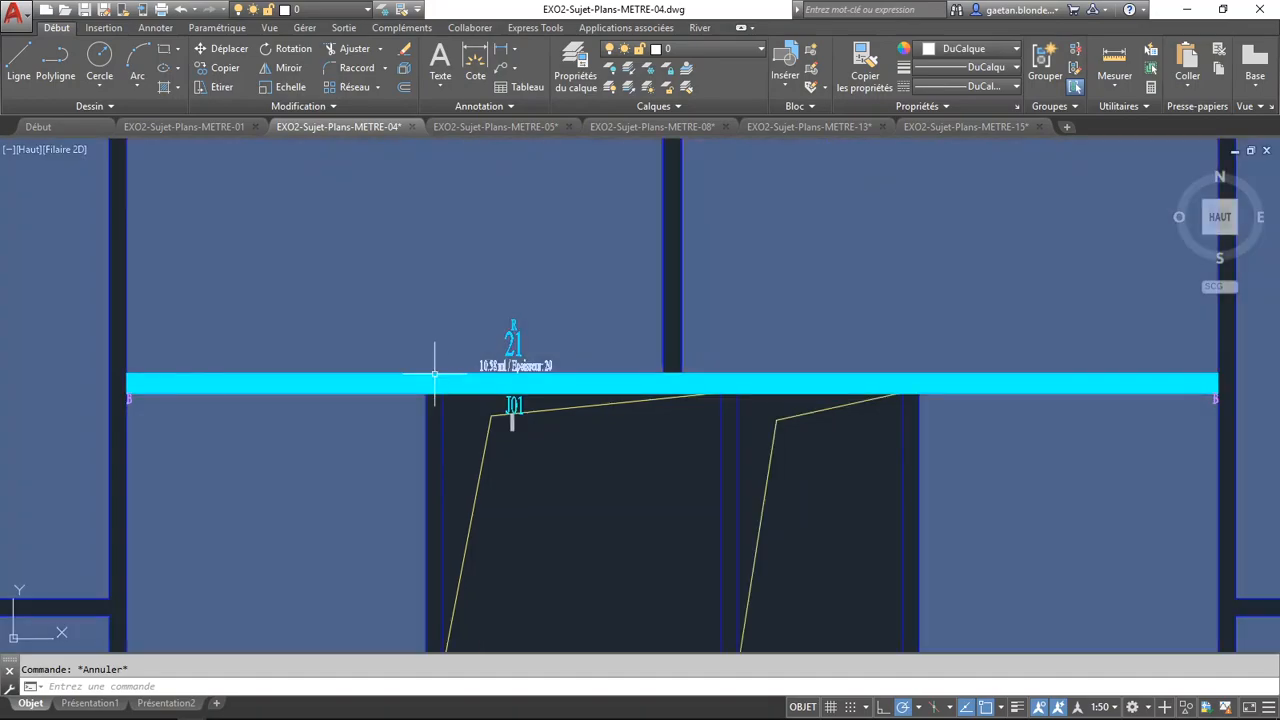
click(127, 381)
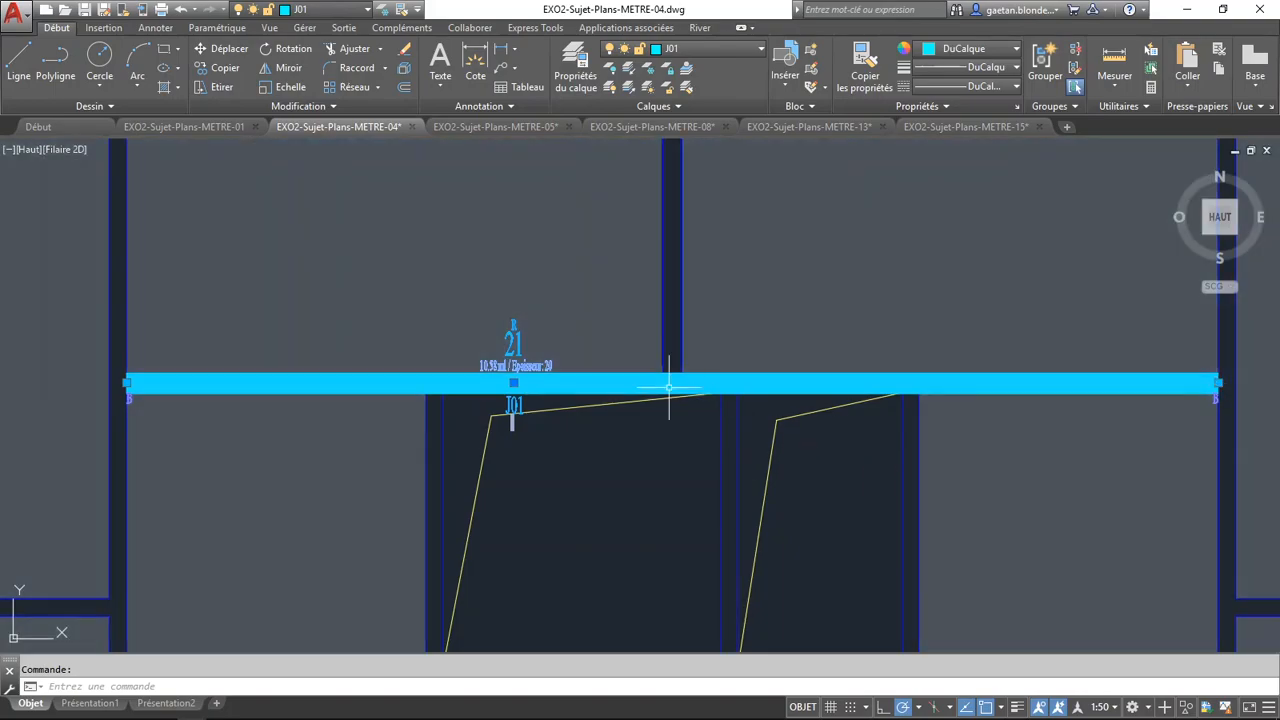
middle_drag(665, 386, 652, 388)
scroll(460, 334, up, 3)
scroll(545, 405, down, 3)
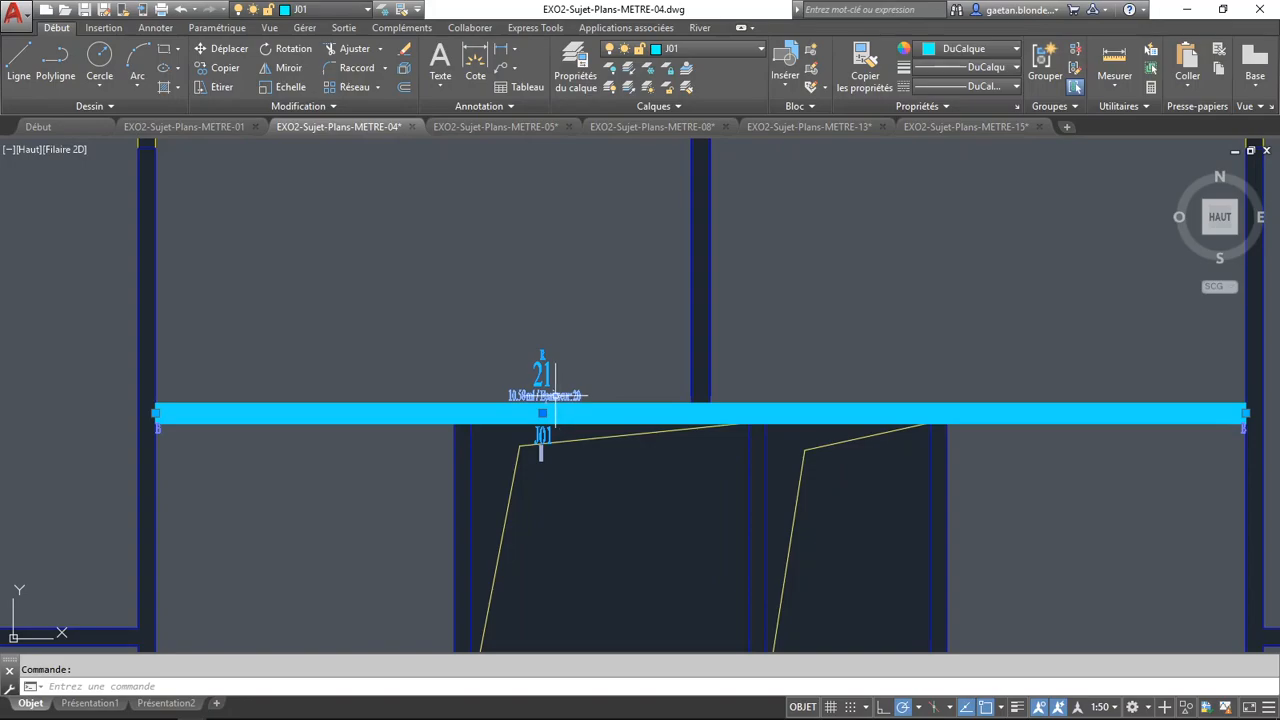
scroll(556, 396, down, 4)
mouse_move(695, 460)
middle_down()
mouse_move(594, 400)
mouse_move(84, 364)
middle_up()
mouse_move(1012, 317)
middle_down()
mouse_move(973, 361)
mouse_move(908, 512)
middle_up()
scroll(857, 370, up, 6)
middle_drag(866, 452, 758, 436)
scroll(758, 436, up, 2)
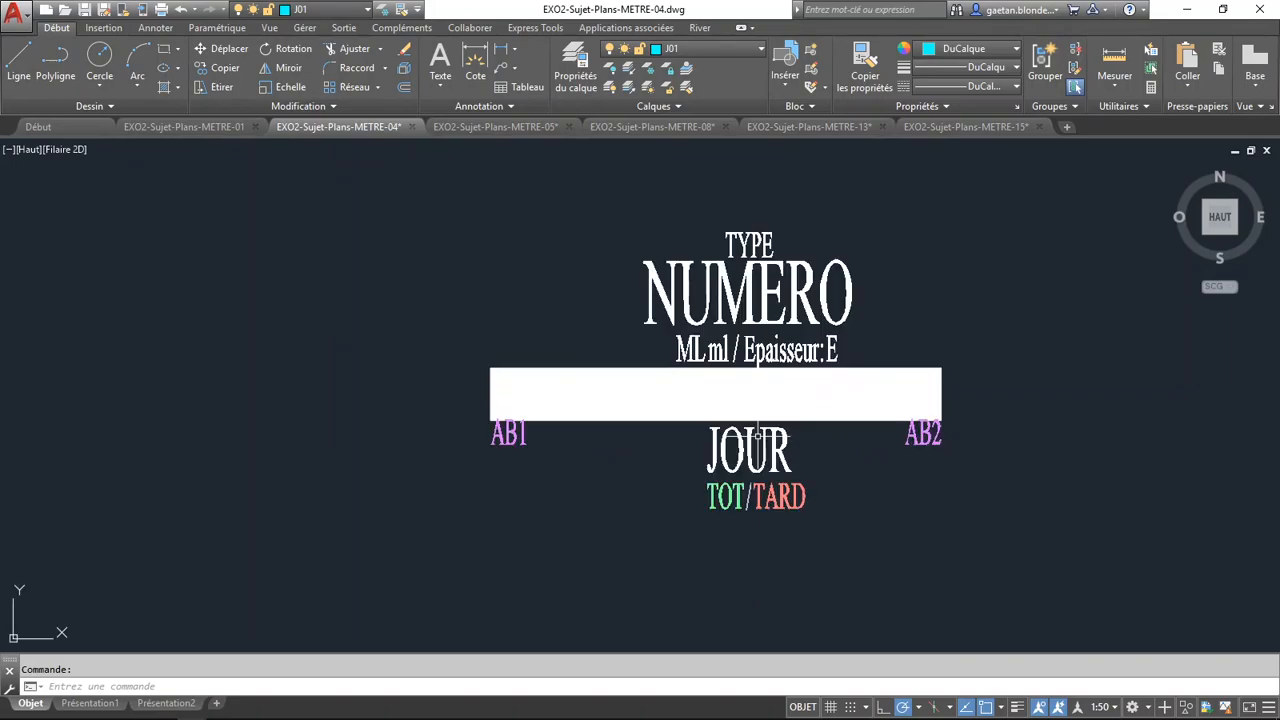
scroll(858, 371, up, 2)
scroll(676, 488, down, 2)
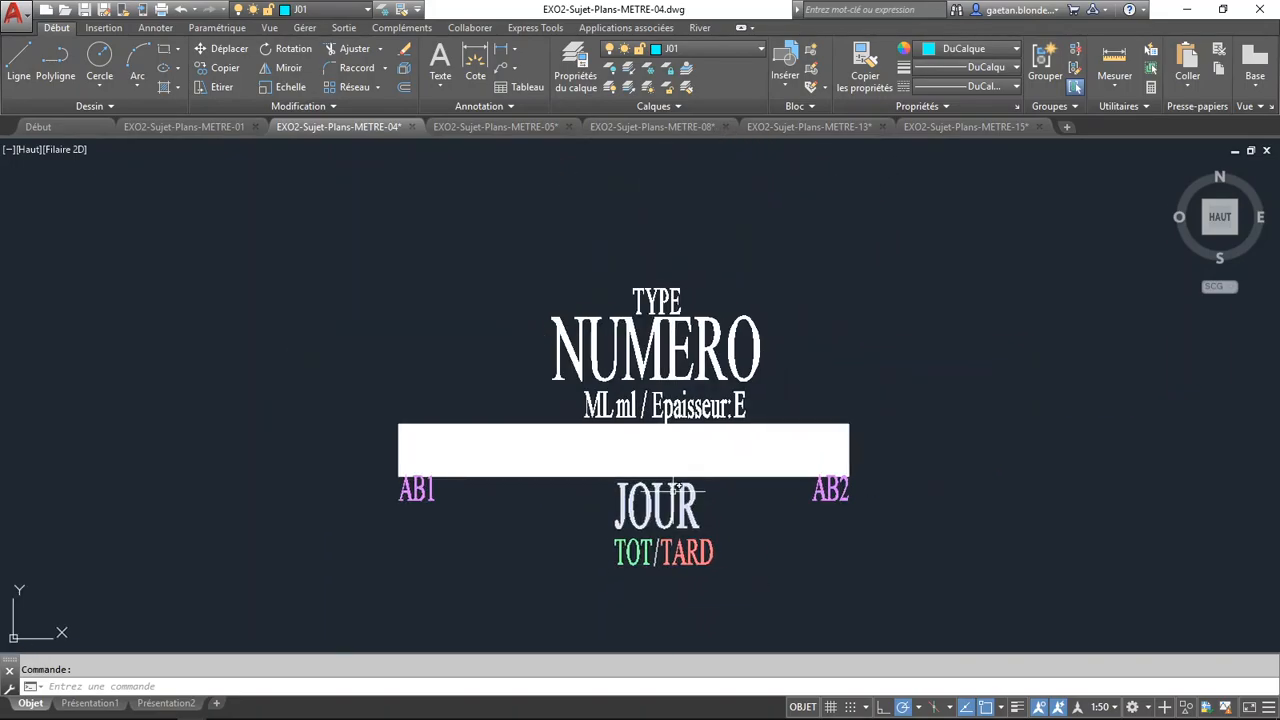
Inspect the TYPE and ML tags, the ml / Epaisseur text and the date separator individually, leaving them deselected
key(Escape)
click(640, 299)
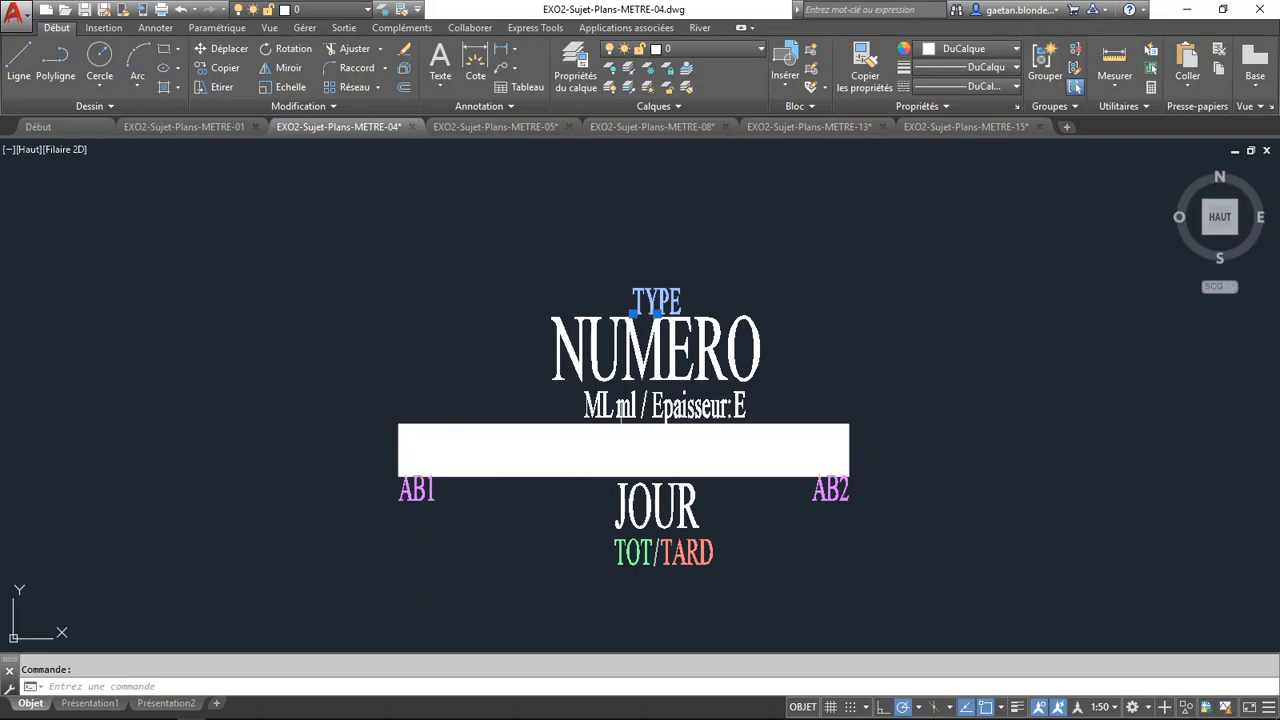
click(630, 405)
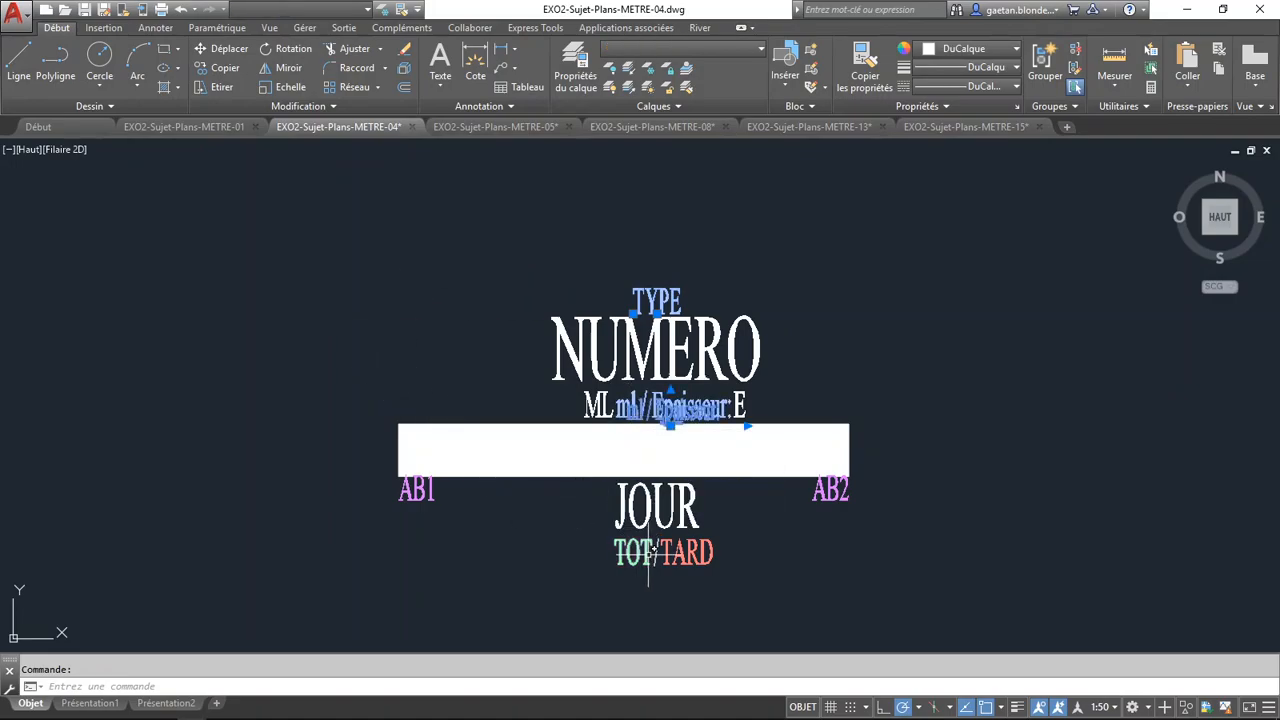
key(Escape)
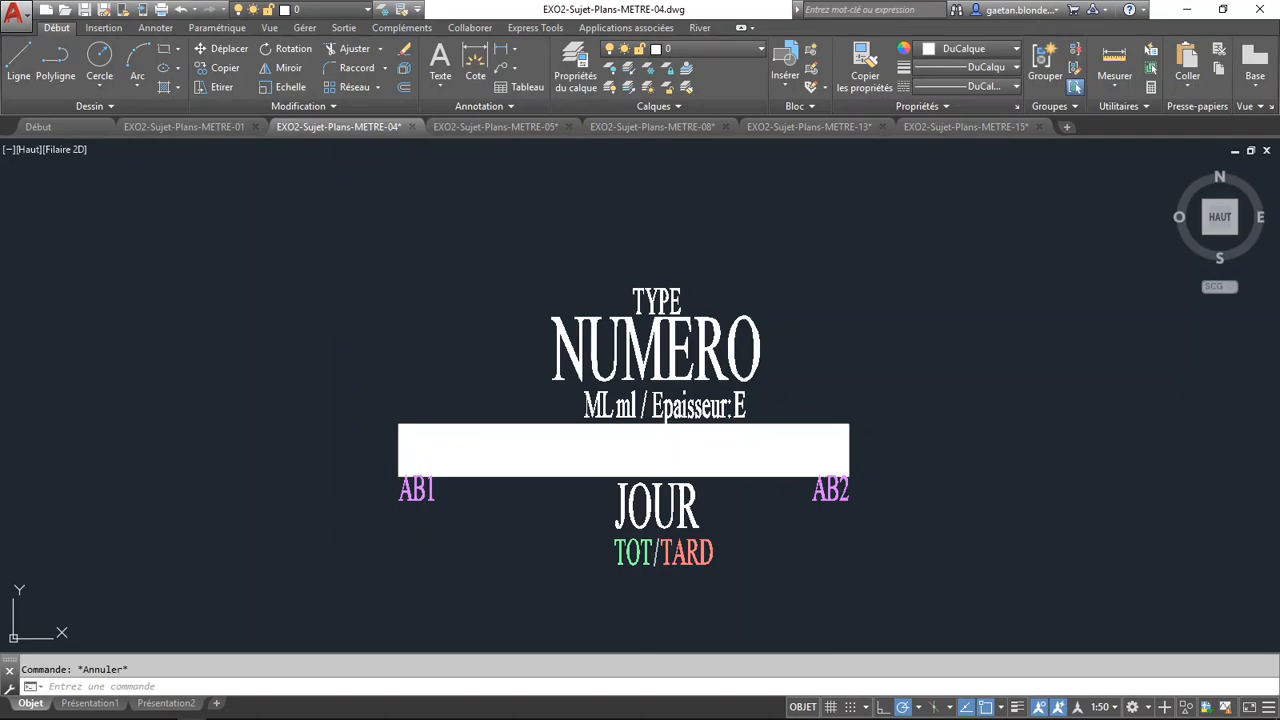
click(655, 550)
key(Escape)
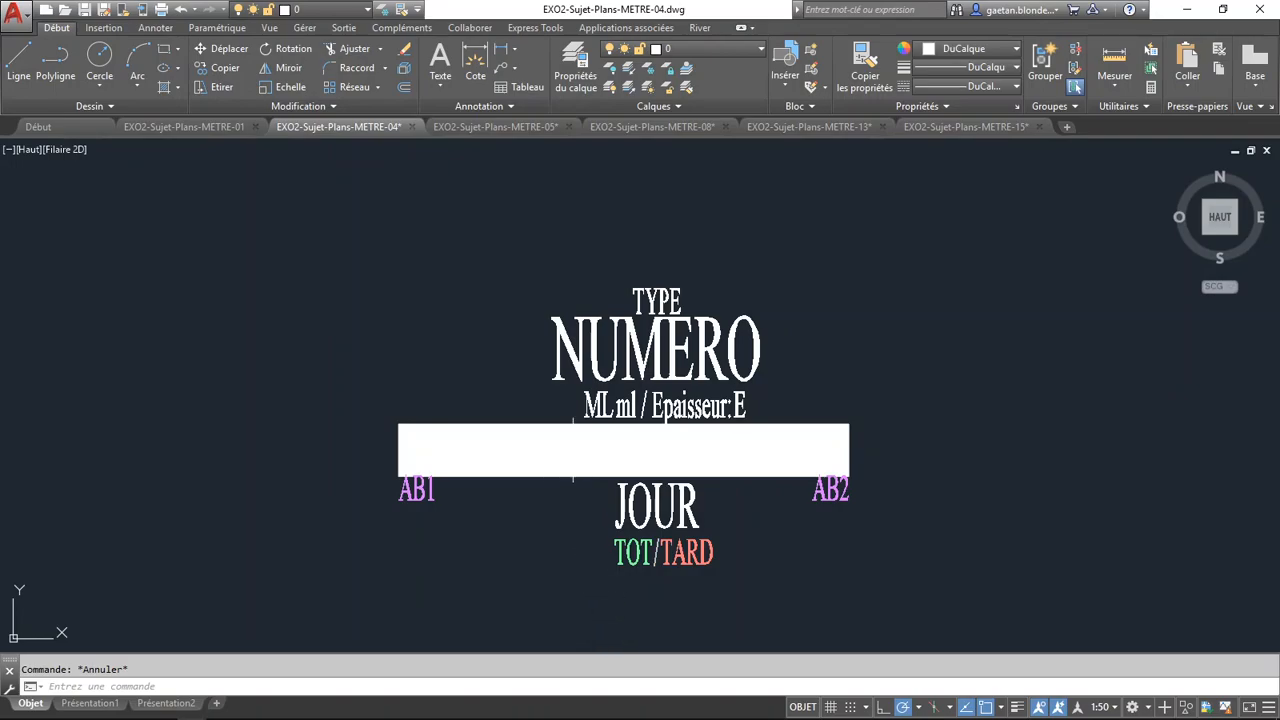
click(600, 405)
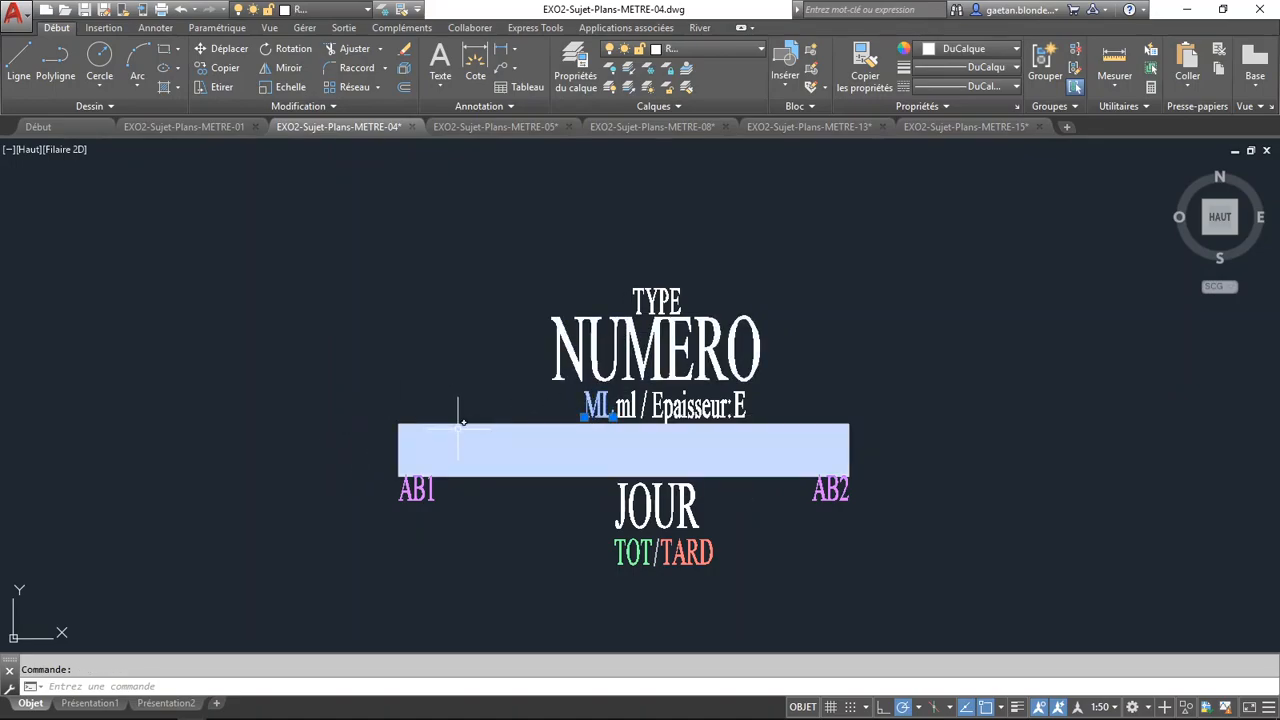
key(Escape)
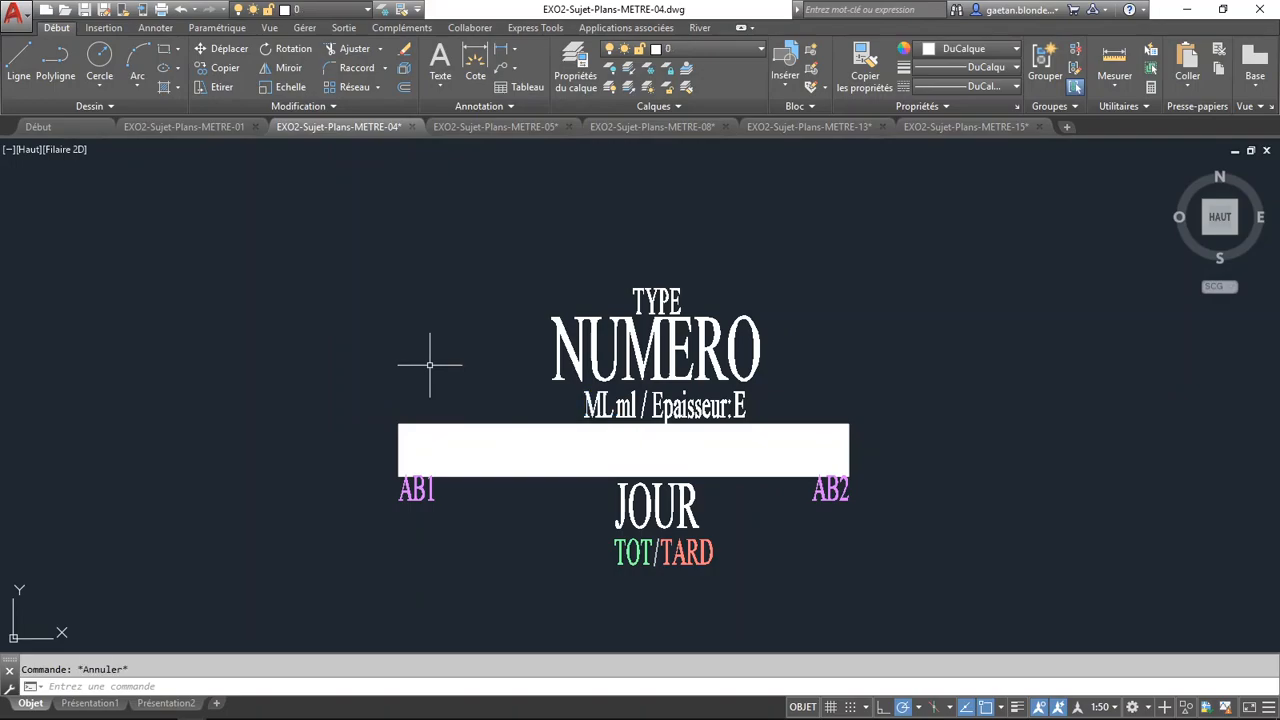
Begin an attribute definition with the tag longueur and Milieu centre justification
click(106, 28)
click(181, 75)
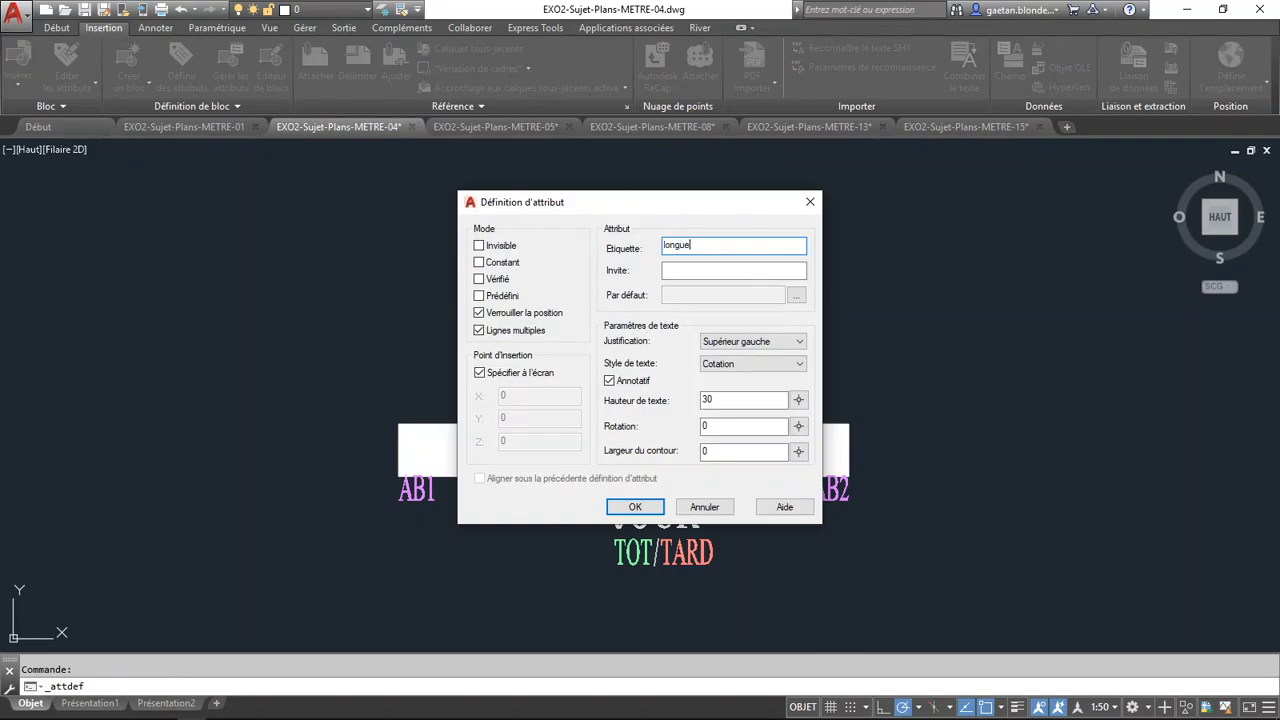
click(749, 341)
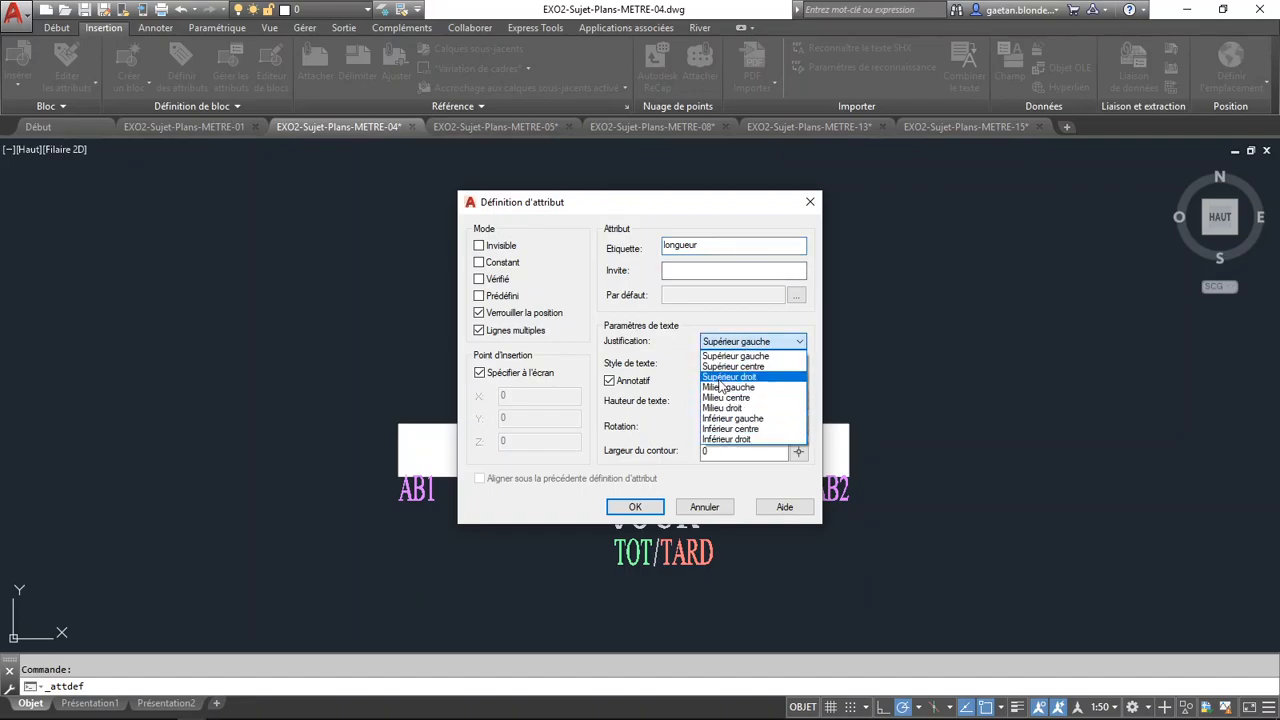
click(727, 397)
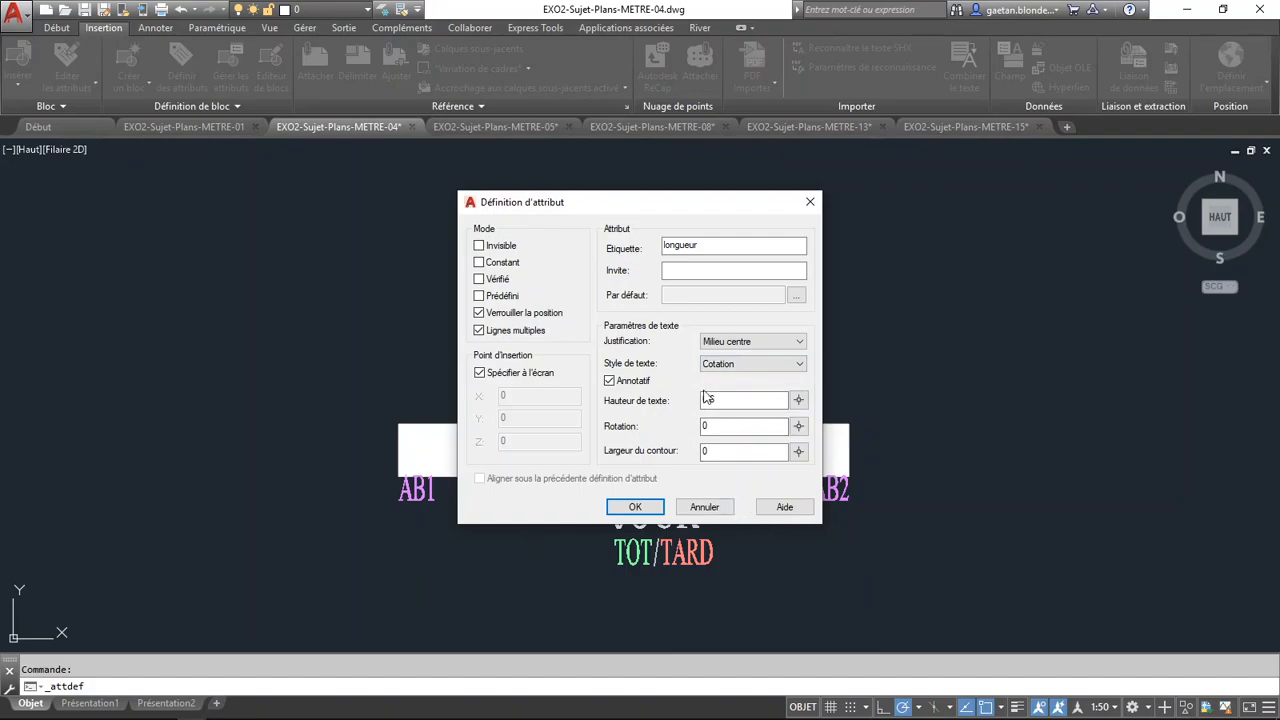
Give the longueur attribute the Cotation text style and a text height of 0.6, and turn off multiple lines
click(720, 365)
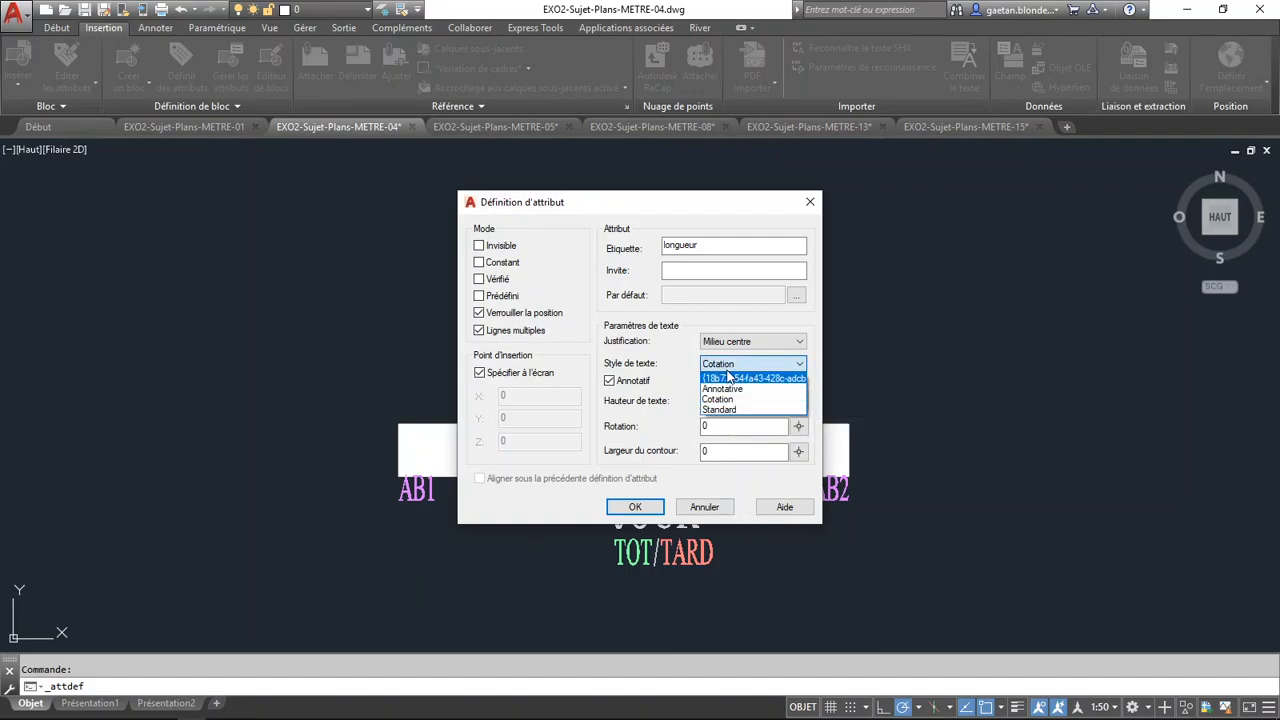
click(720, 399)
click(737, 404)
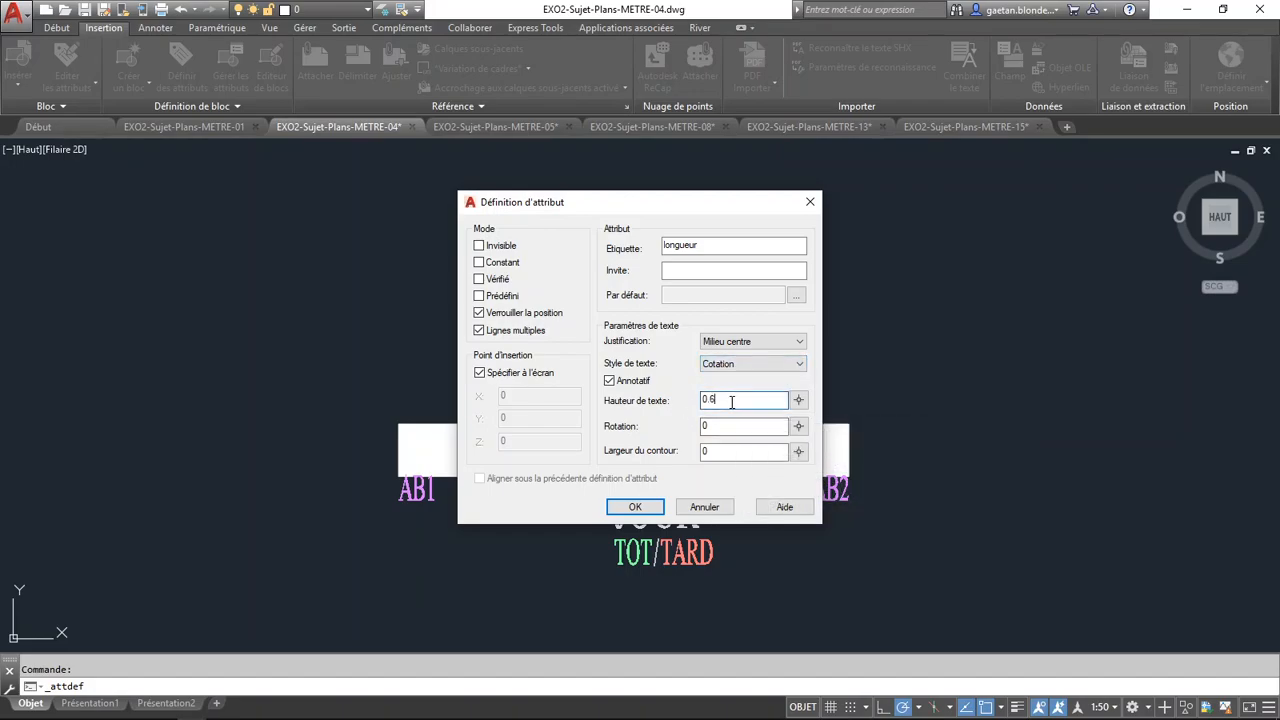
drag(717, 405, 709, 404)
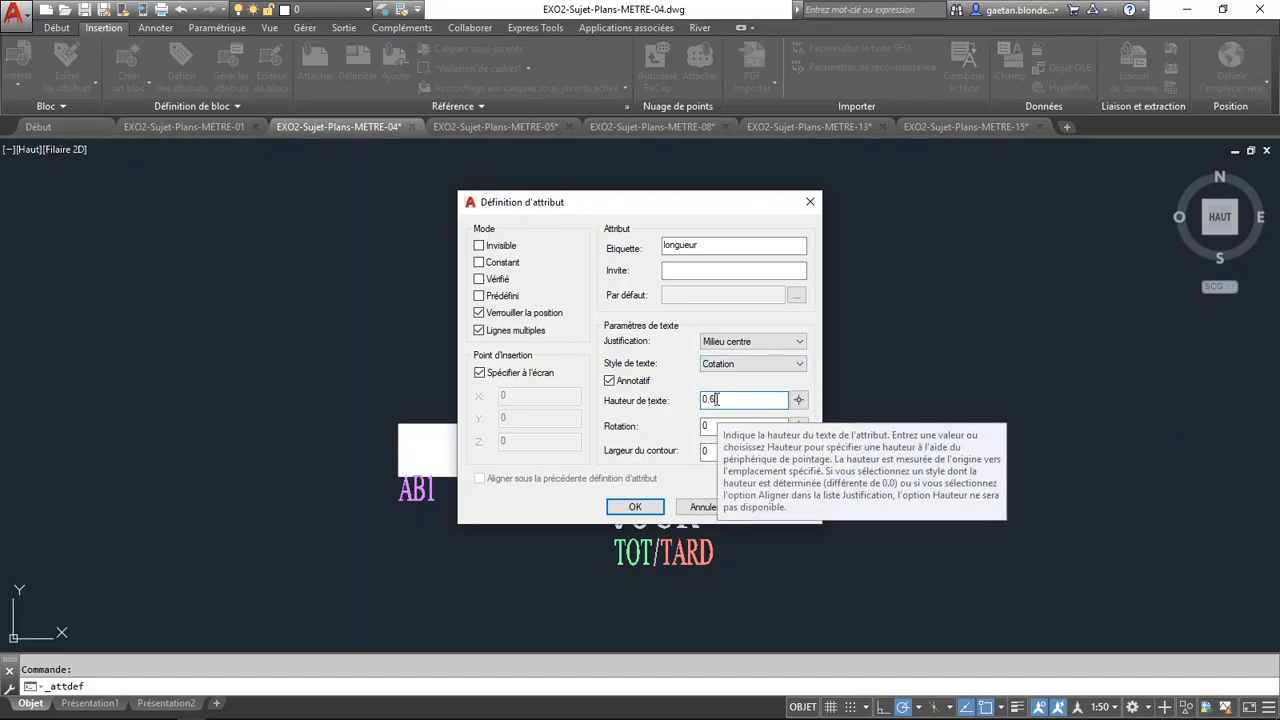
click(478, 331)
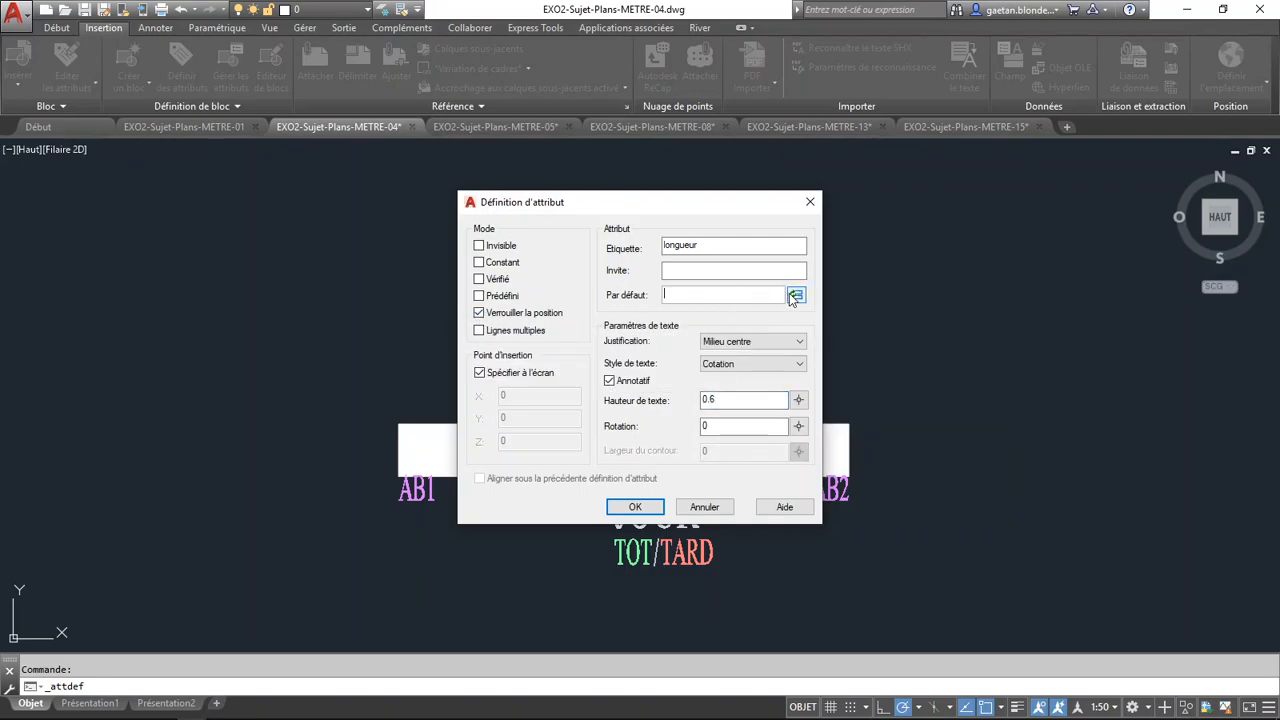
Link the attribute's default value to a field reading the Longueur property of the wall polyline
click(795, 296)
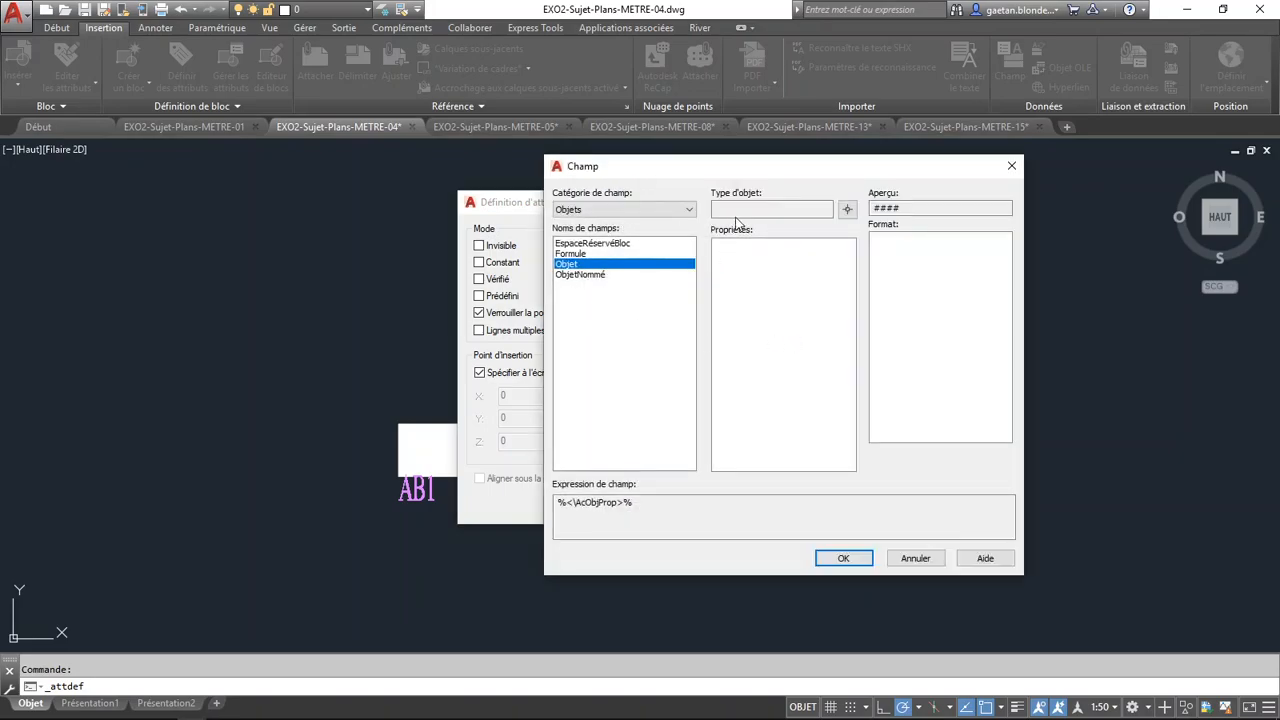
click(847, 209)
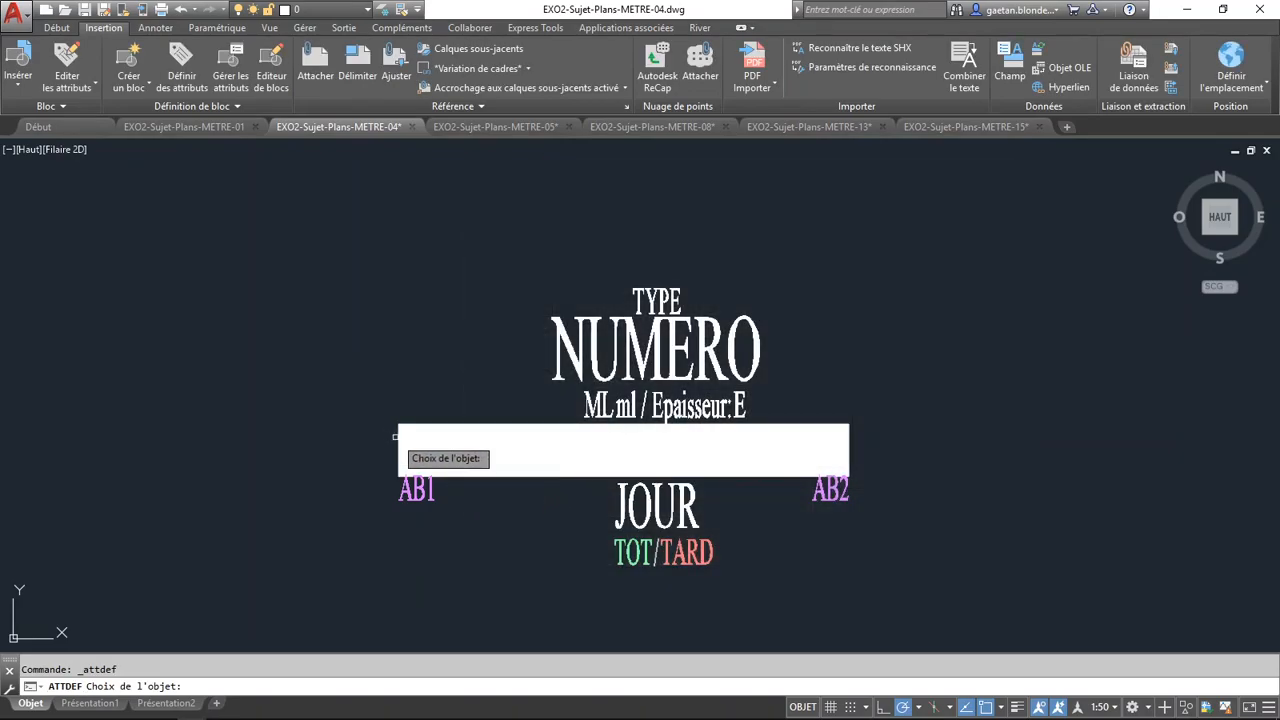
click(400, 436)
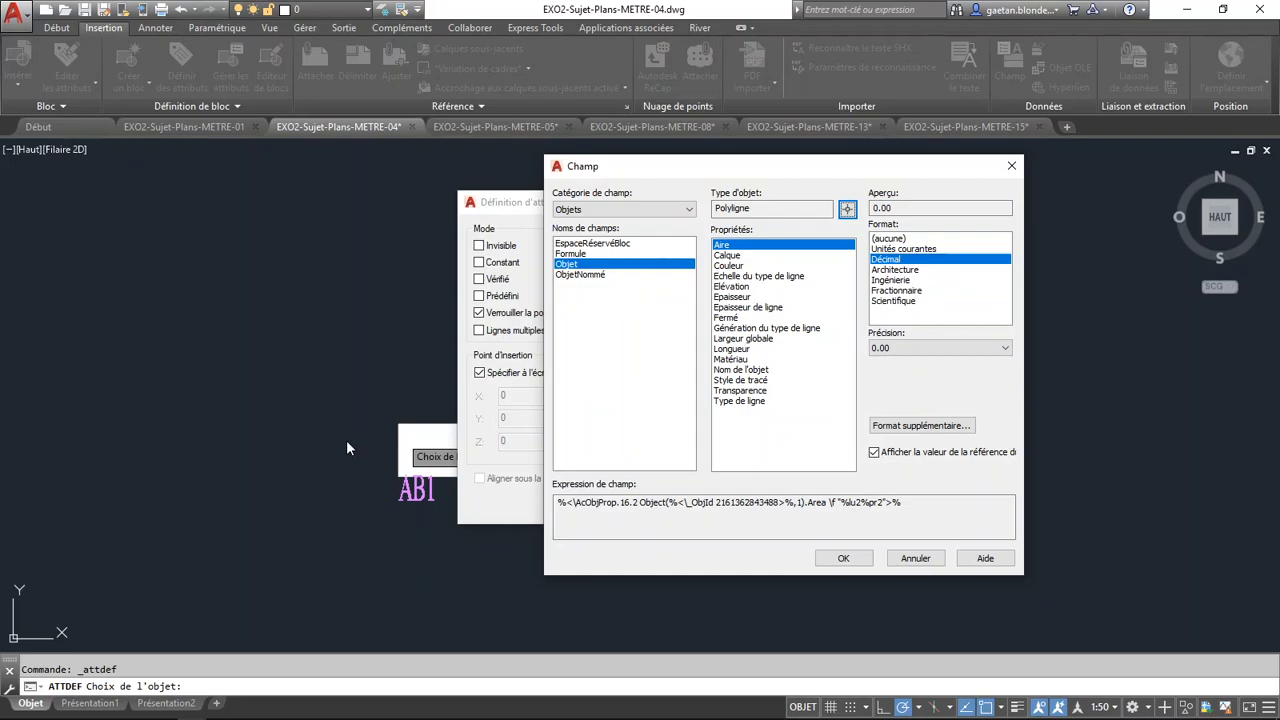
click(745, 349)
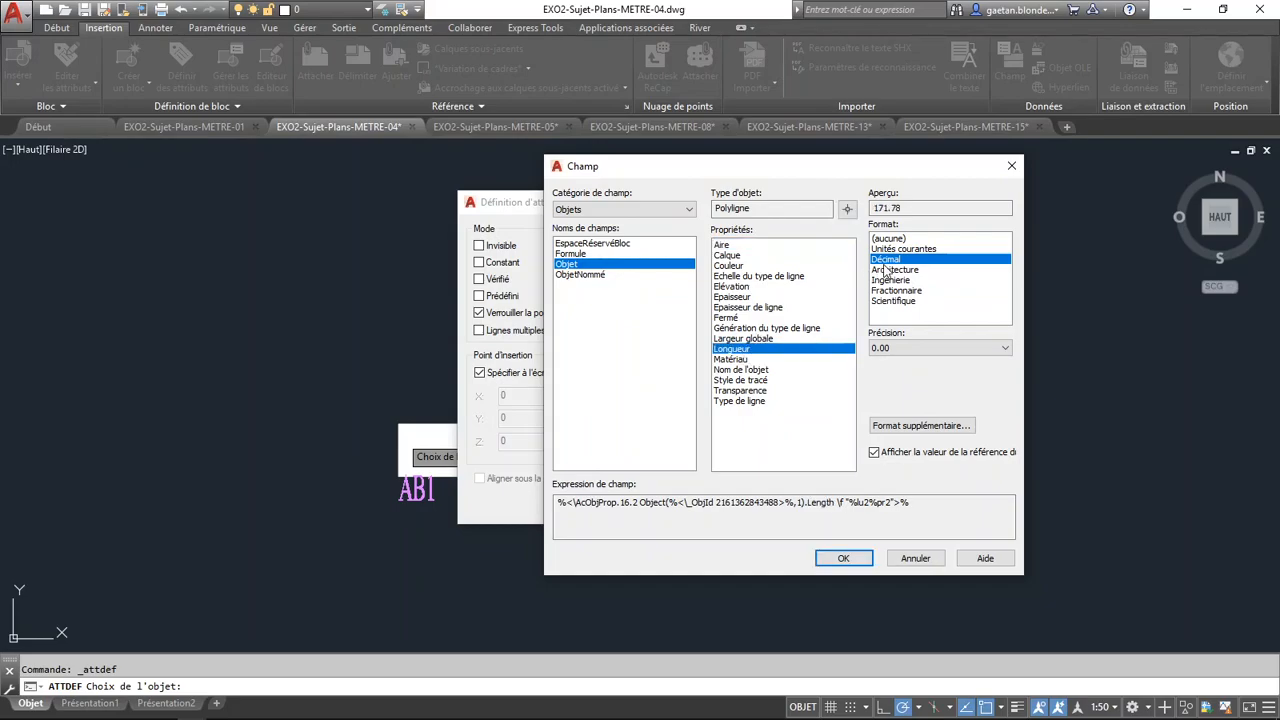
Set the length field's conversion factor to 0.01 and insert the field as the attribute's default value
click(912, 426)
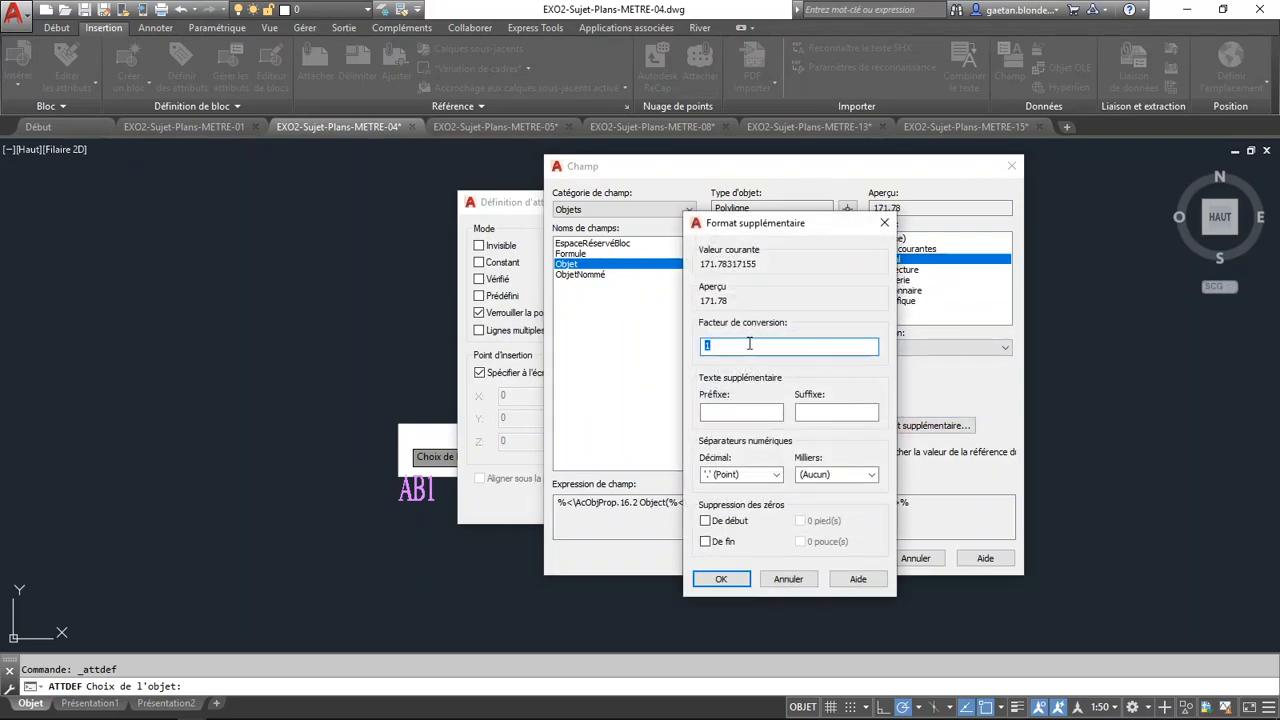
text(0.01)
key(Tab)
click(718, 582)
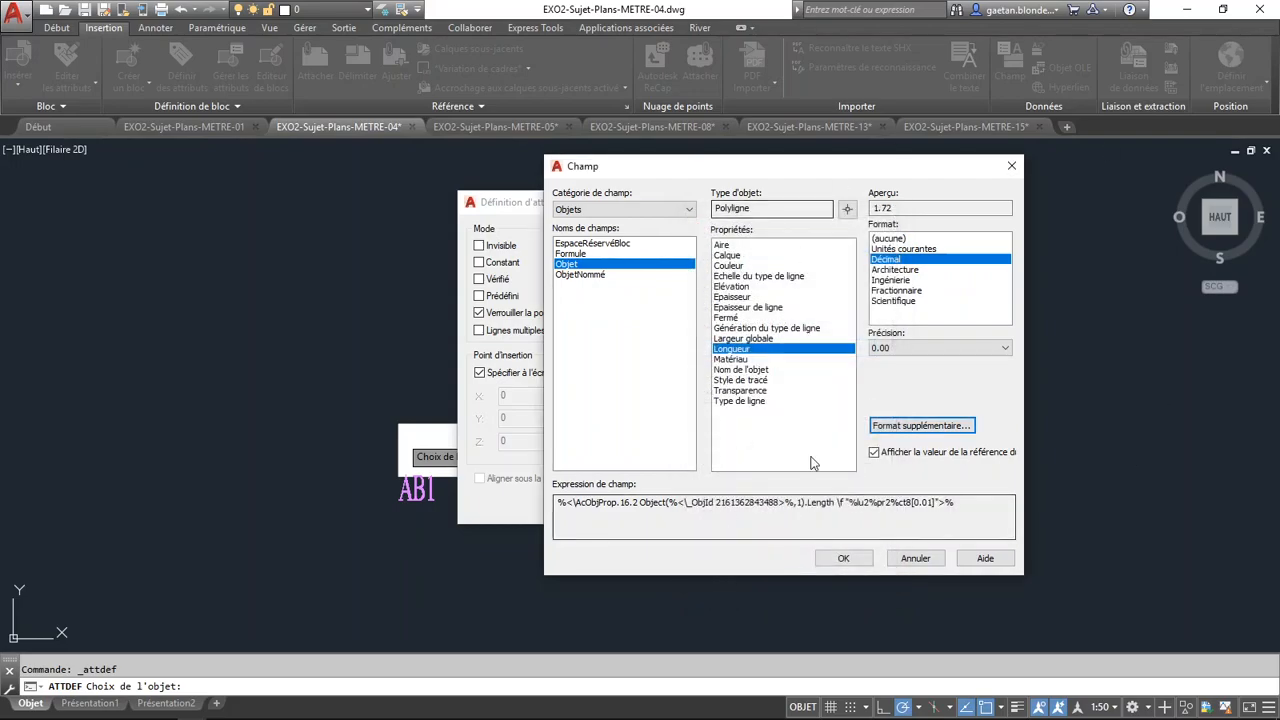
click(843, 558)
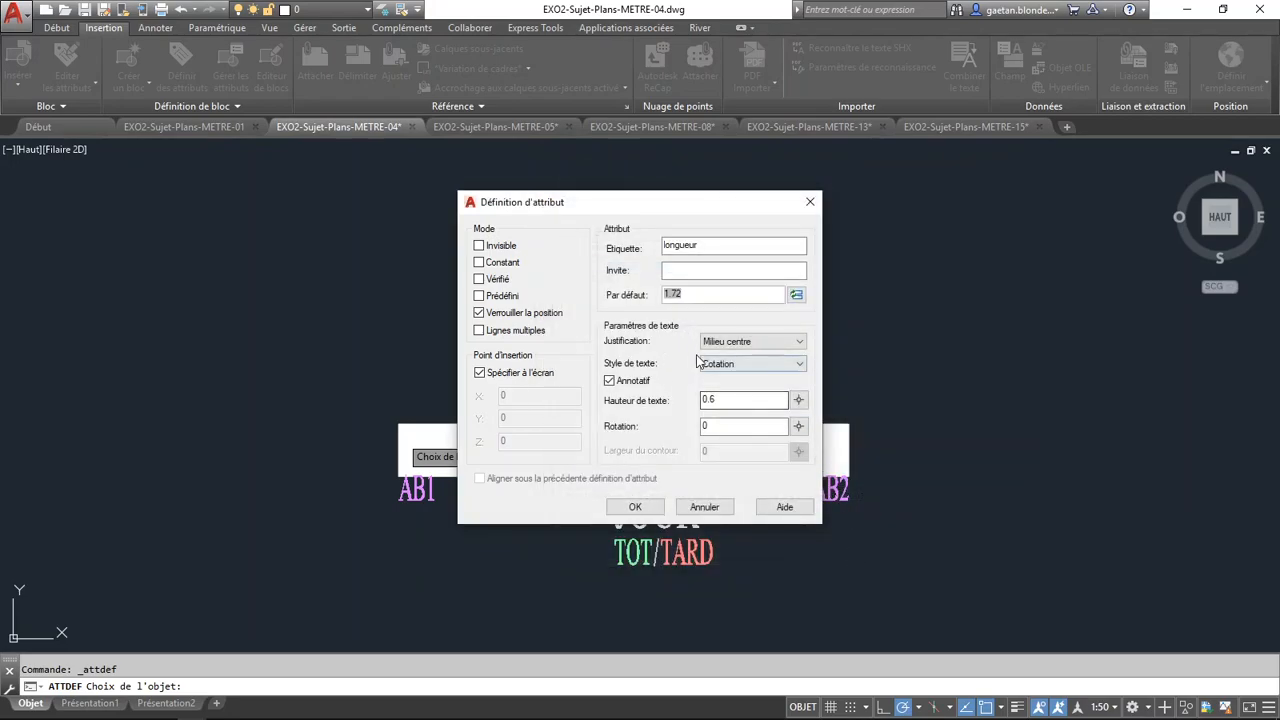
Place the LONGUEUR attribute above and left of the wall, shift it horizontally toward the wall tags, and deselect it
click(645, 508)
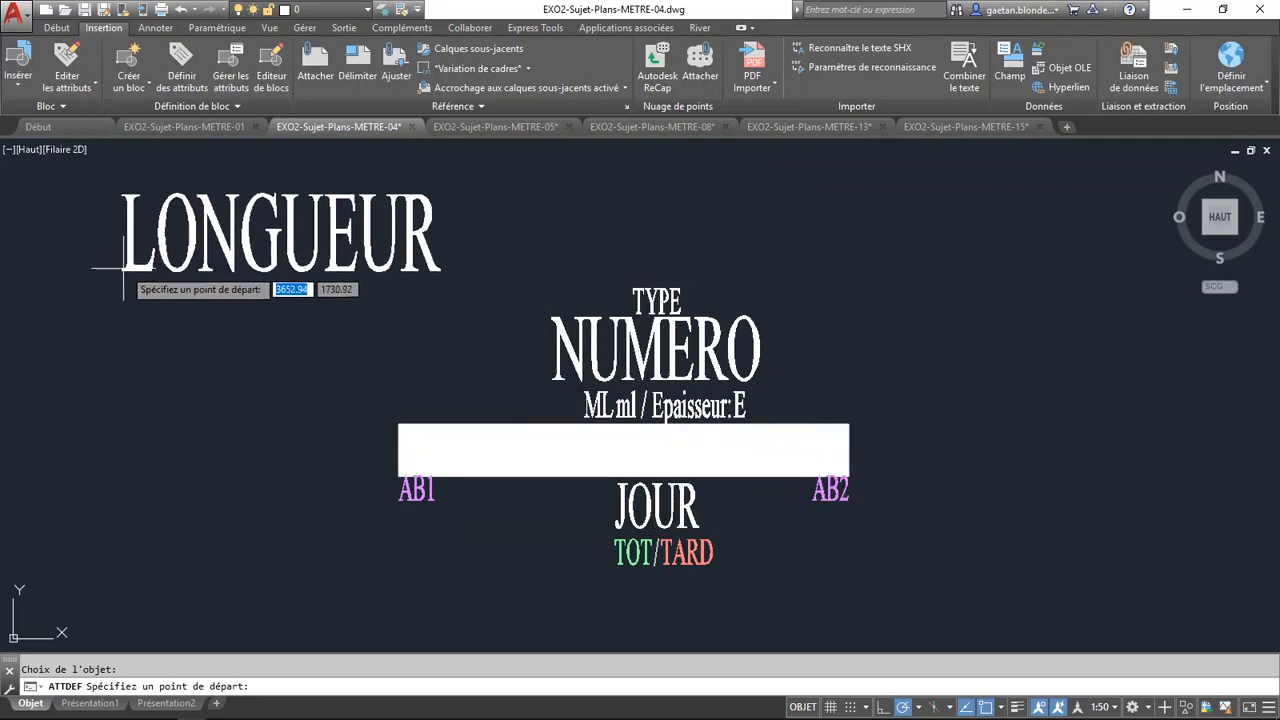
click(132, 265)
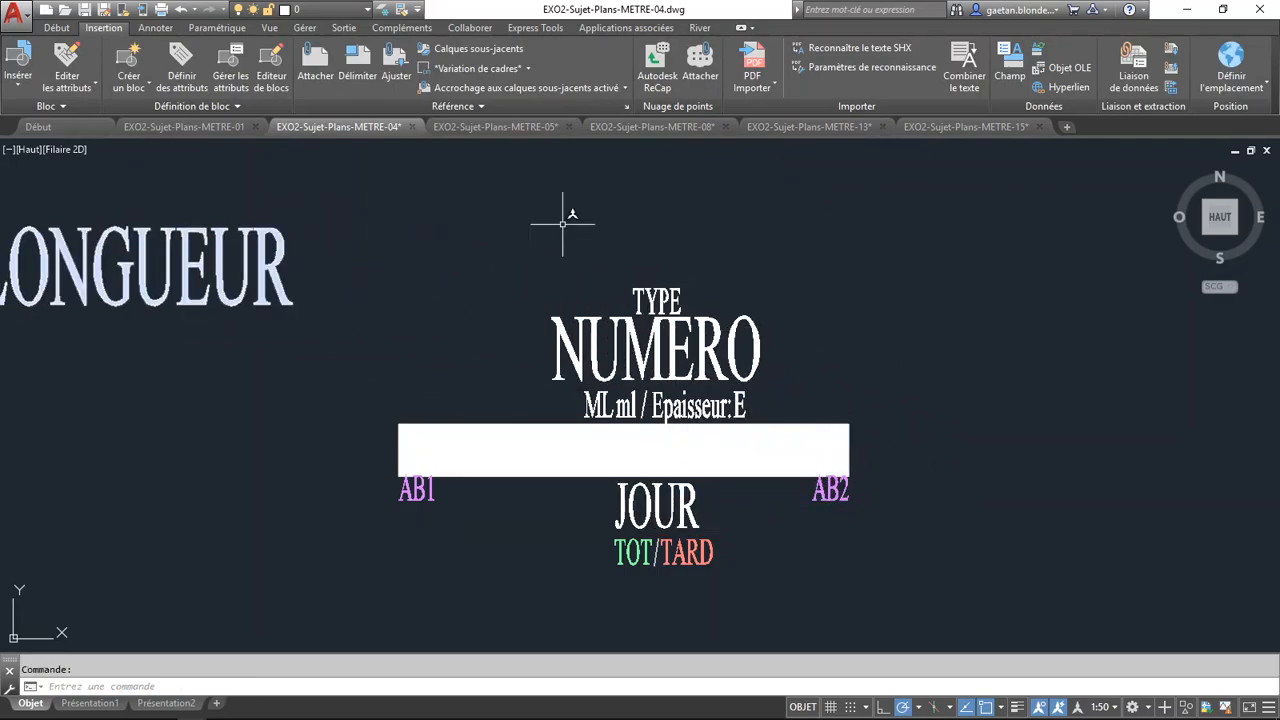
click(441, 218)
click(268, 306)
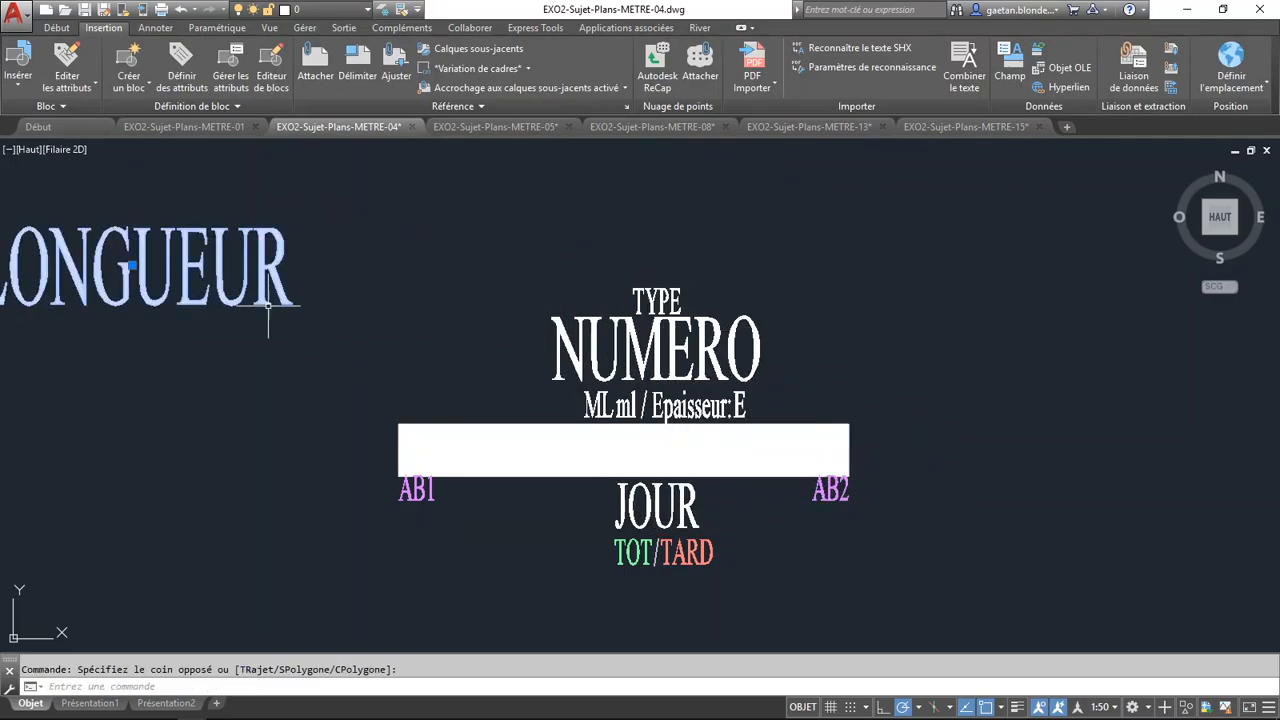
click(130, 265)
click(238, 265)
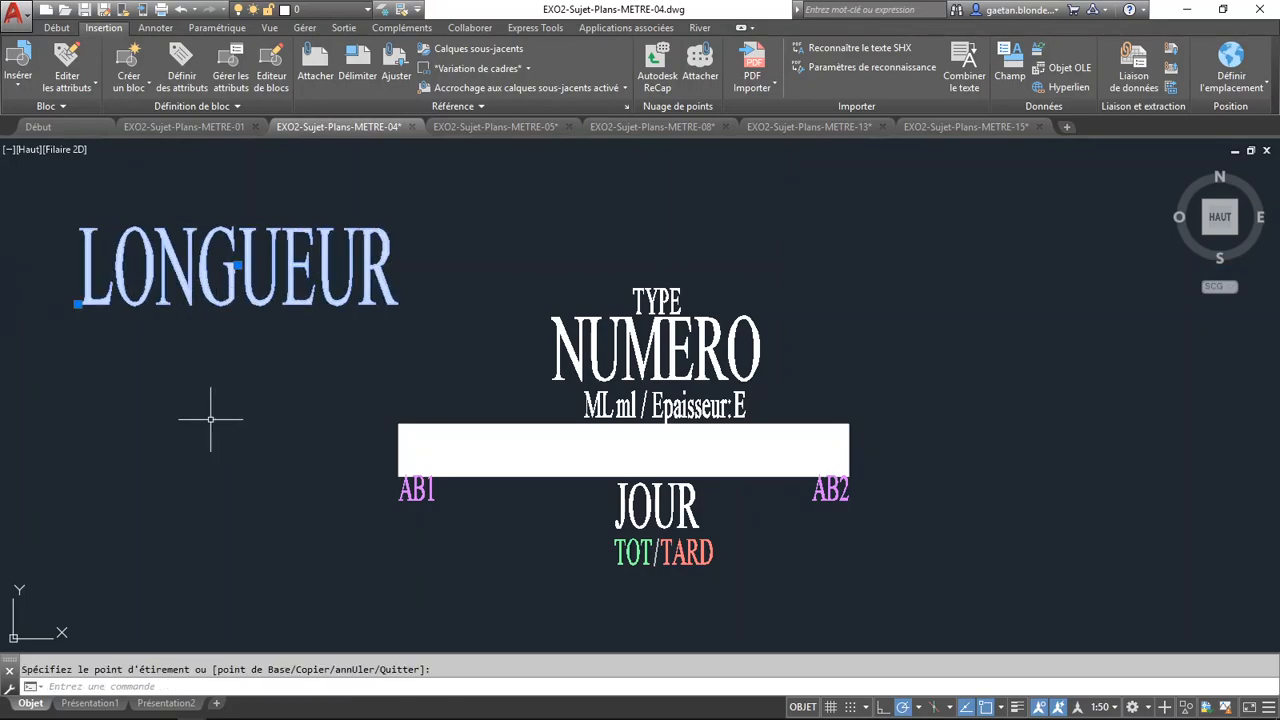
key(Escape)
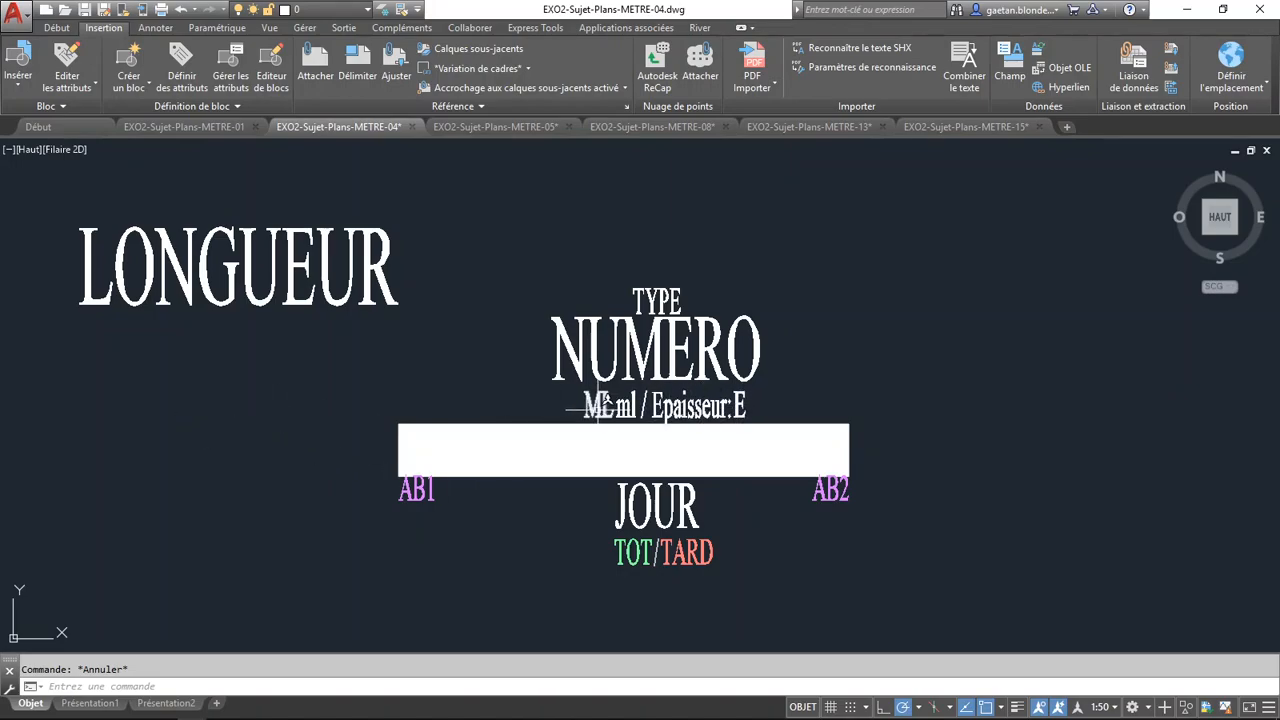
Inspect the wall polyline and the JOUR tag individually, leaving them deselected
click(545, 508)
click(514, 451)
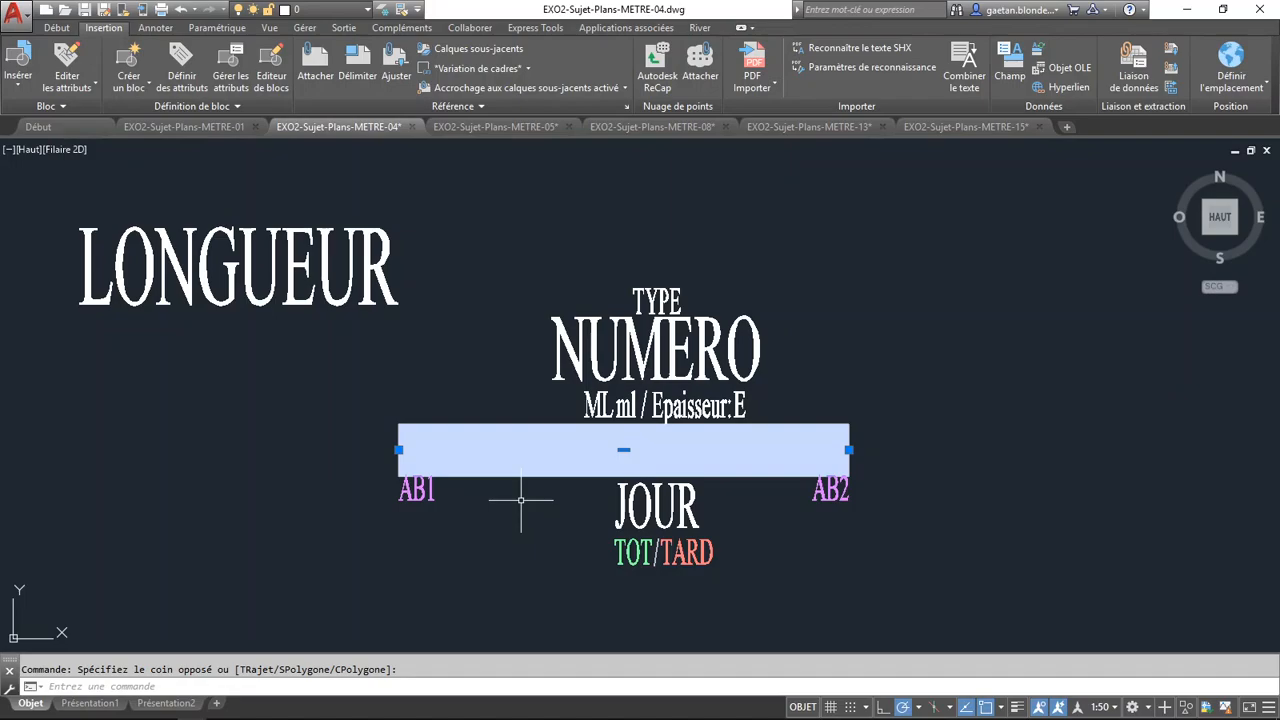
key(Escape)
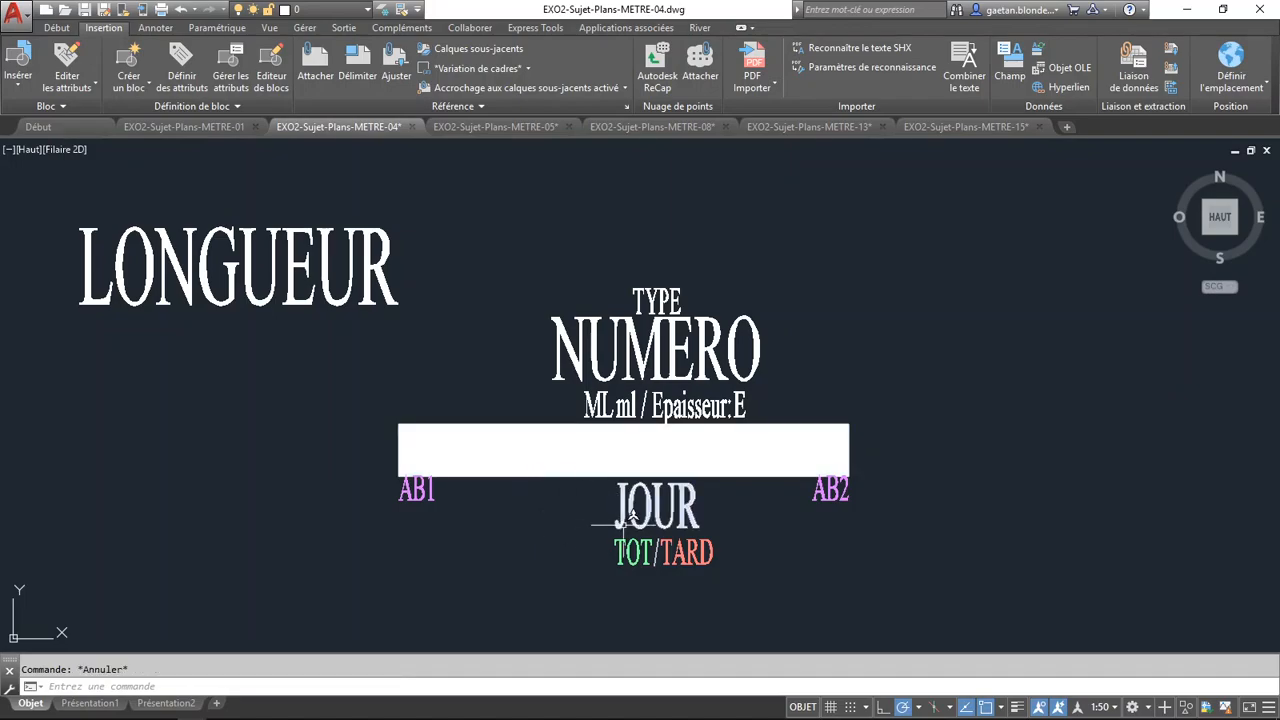
click(628, 512)
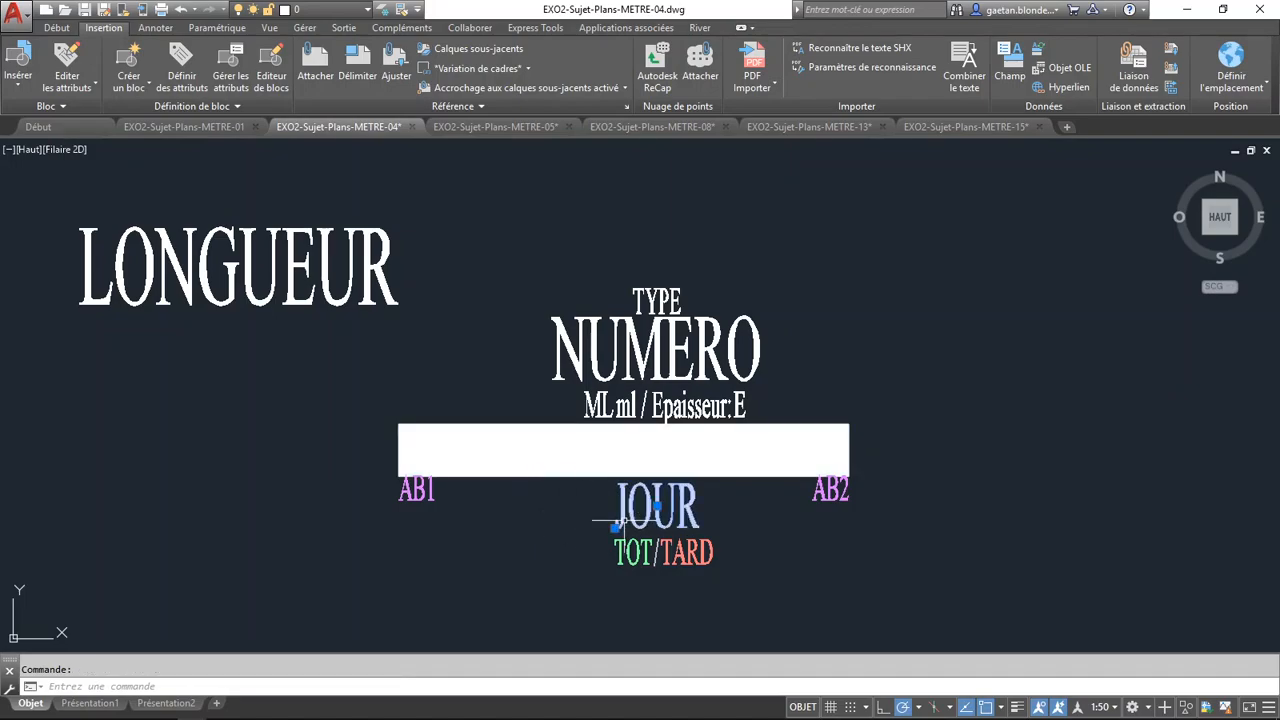
key(Escape)
click(557, 521)
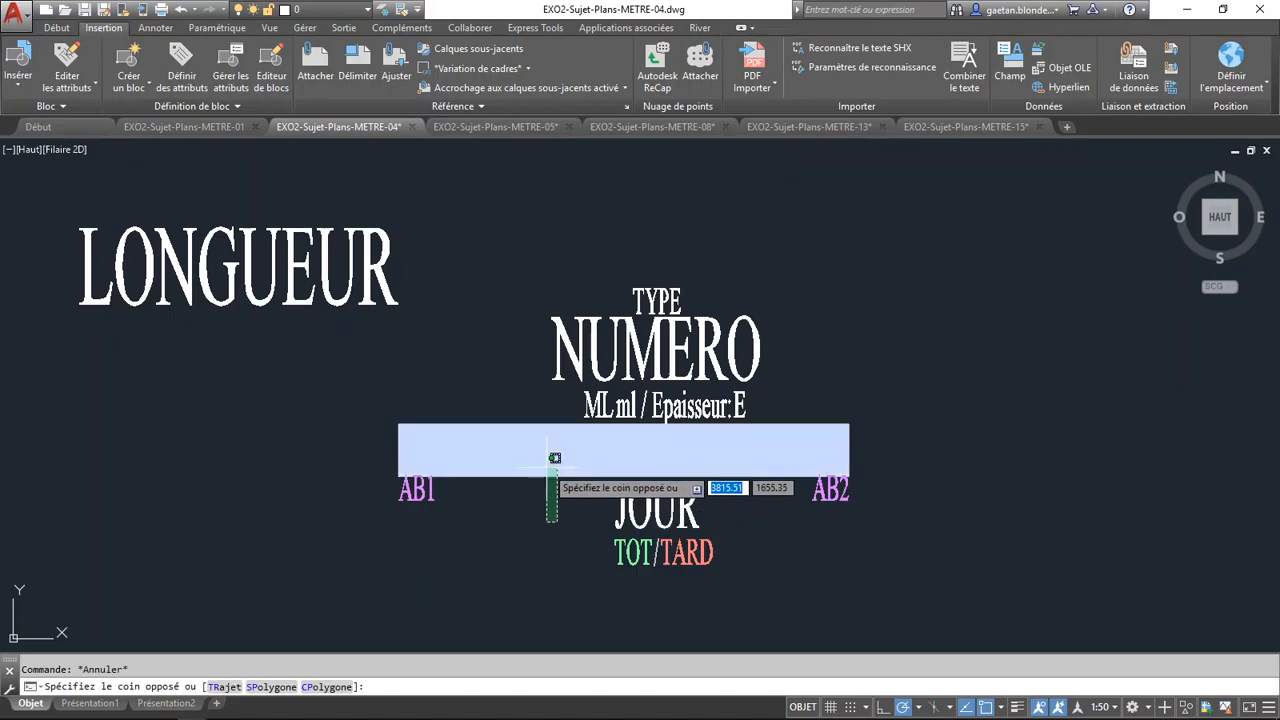
click(545, 460)
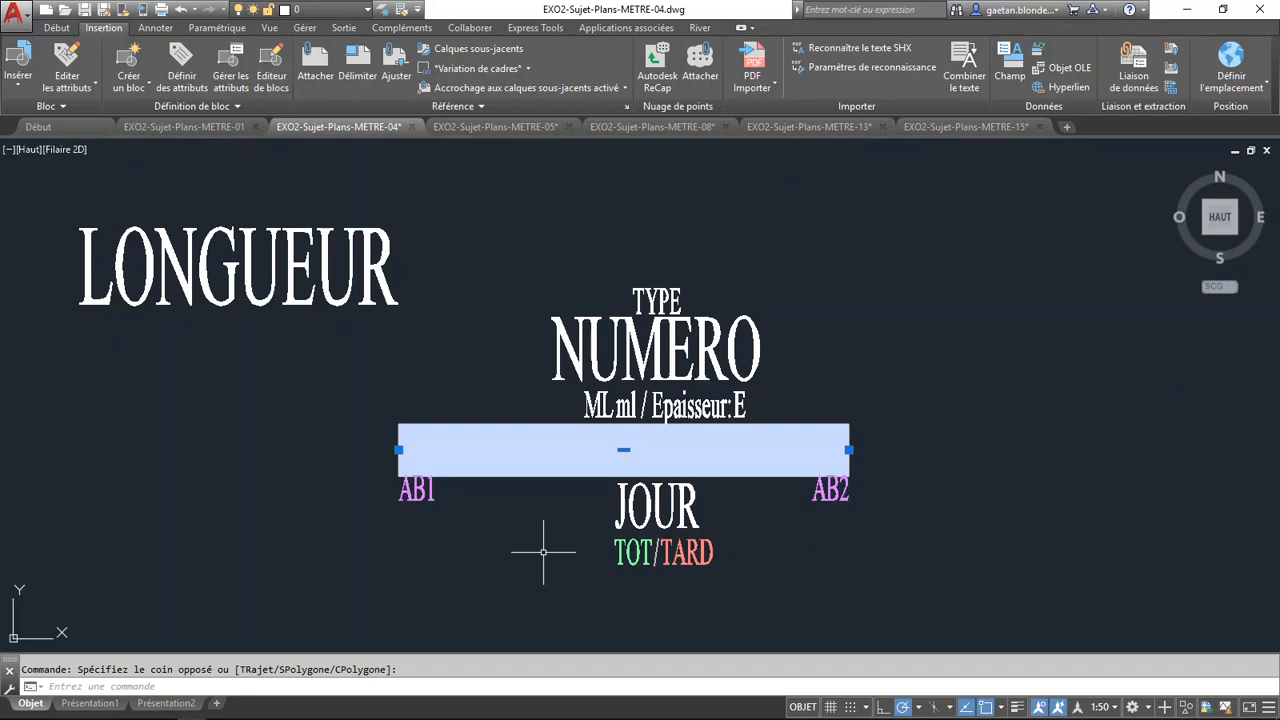
key(Escape)
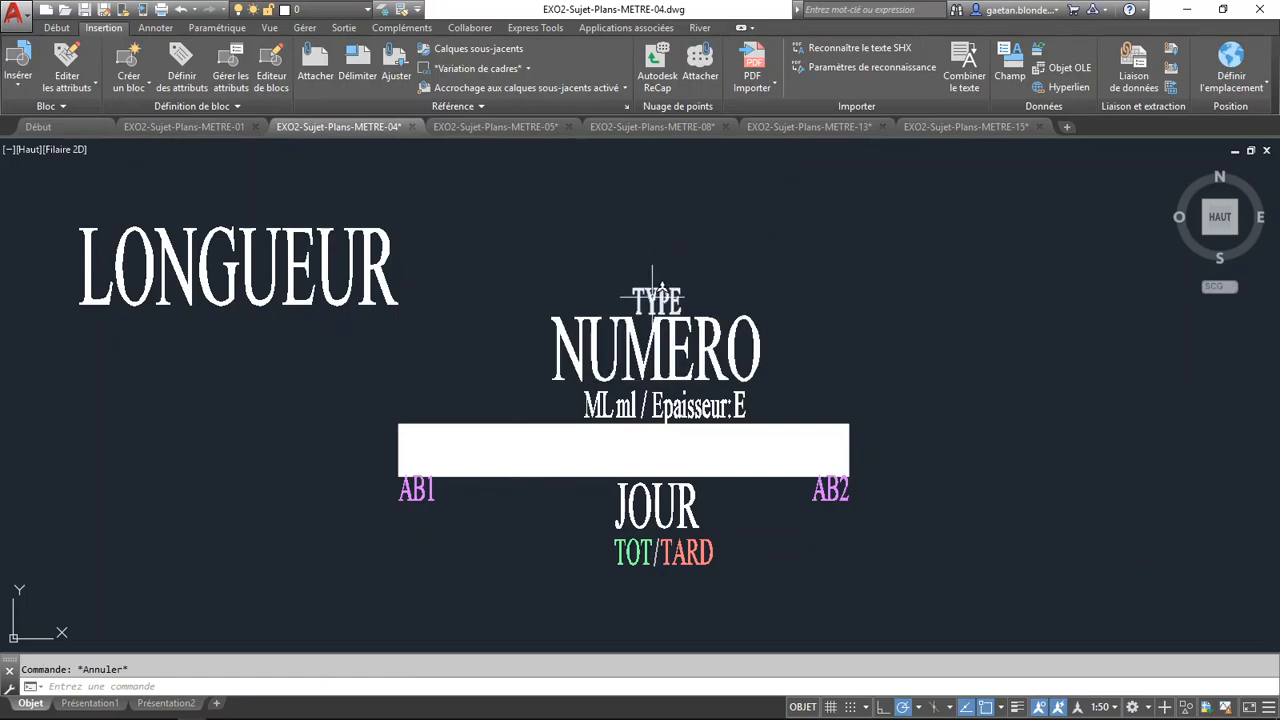
Inspect the TYPE and NUMERO tags together with the wall polyline, then clear the selection
click(653, 293)
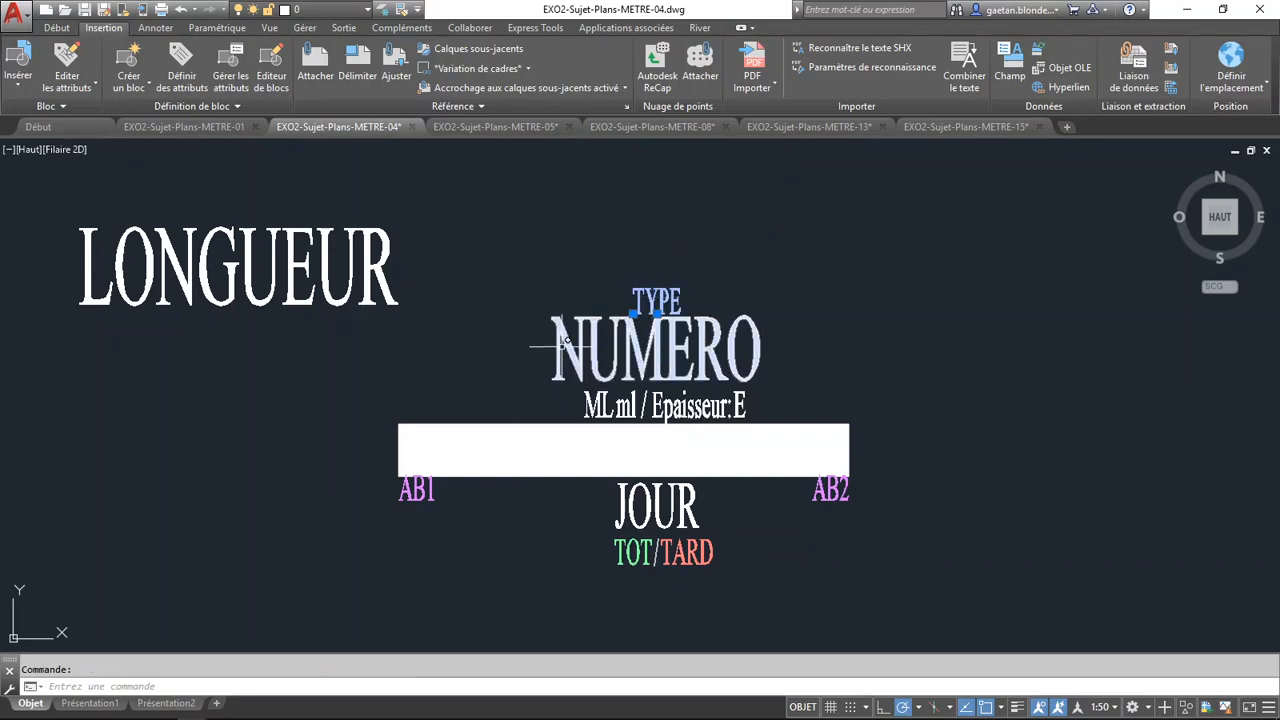
key(Escape)
click(562, 345)
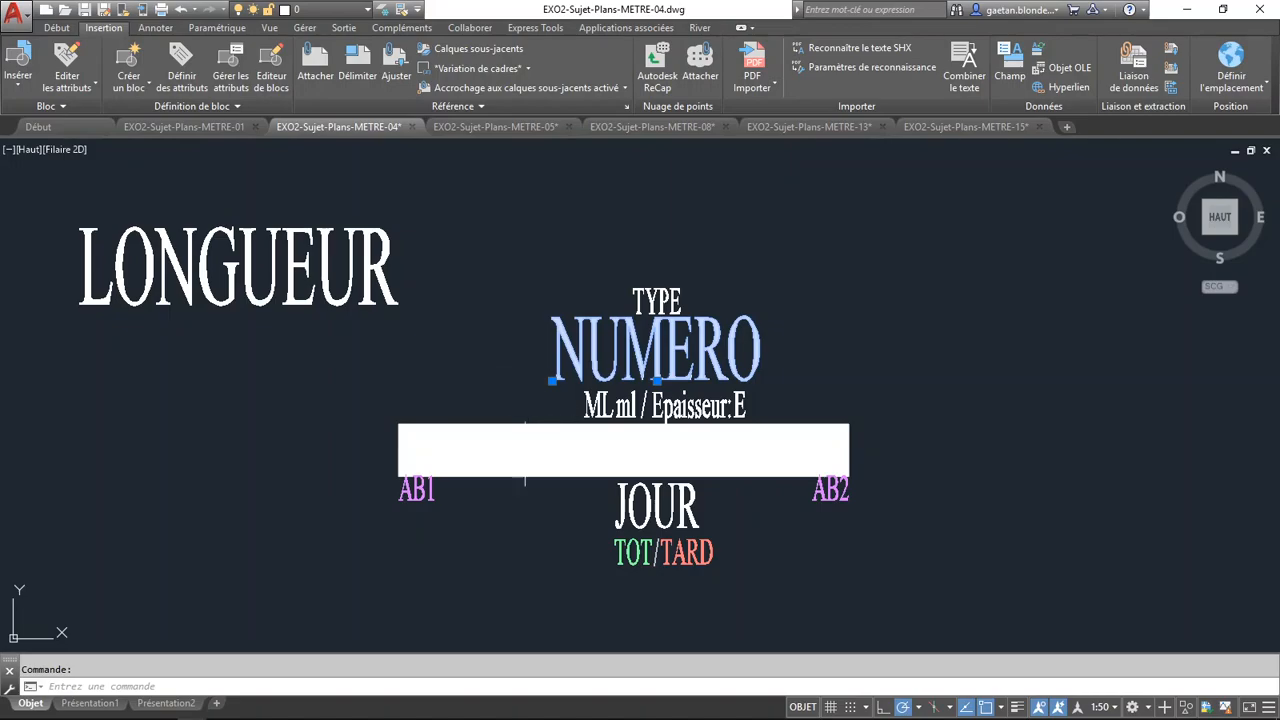
click(533, 517)
click(503, 423)
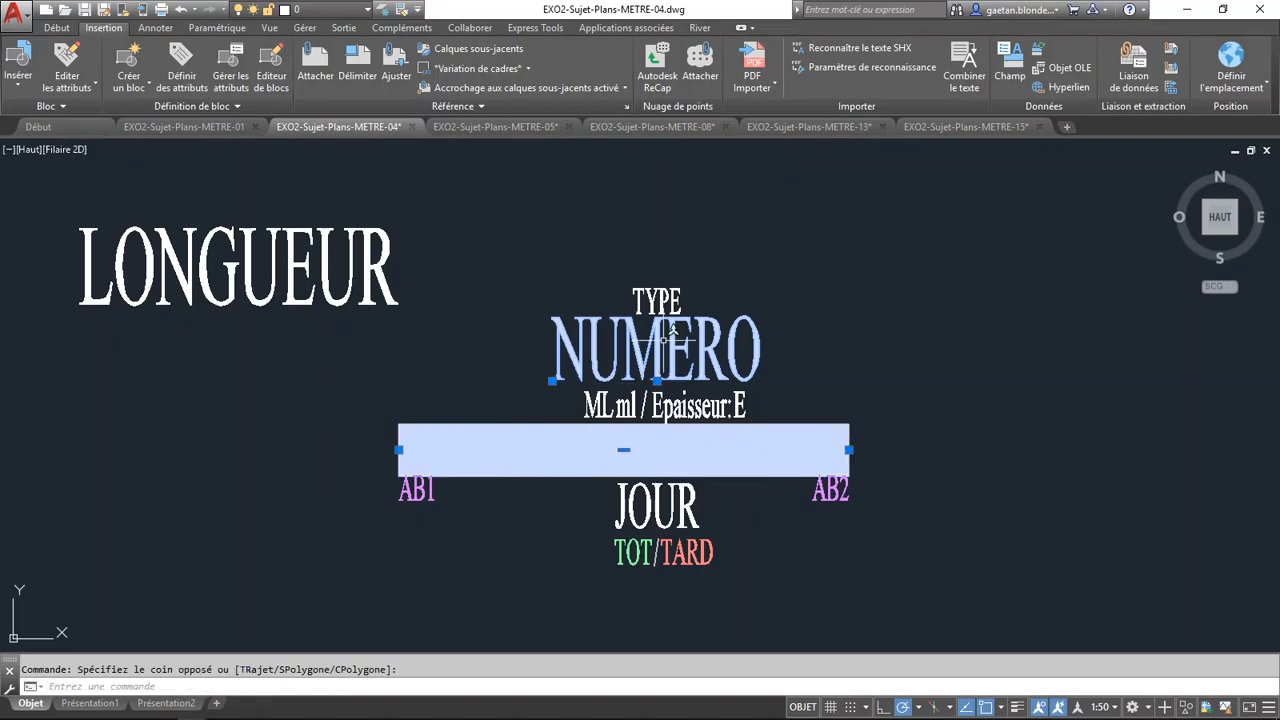
click(625, 270)
click(603, 254)
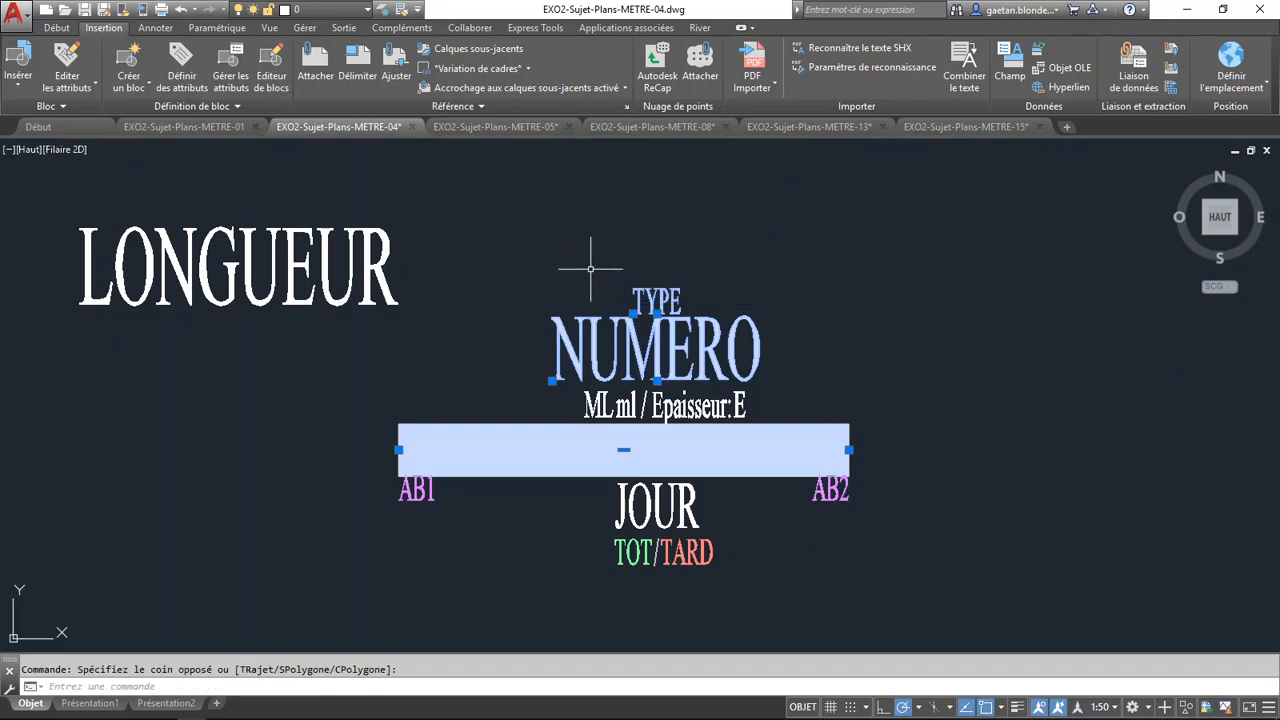
key(Escape)
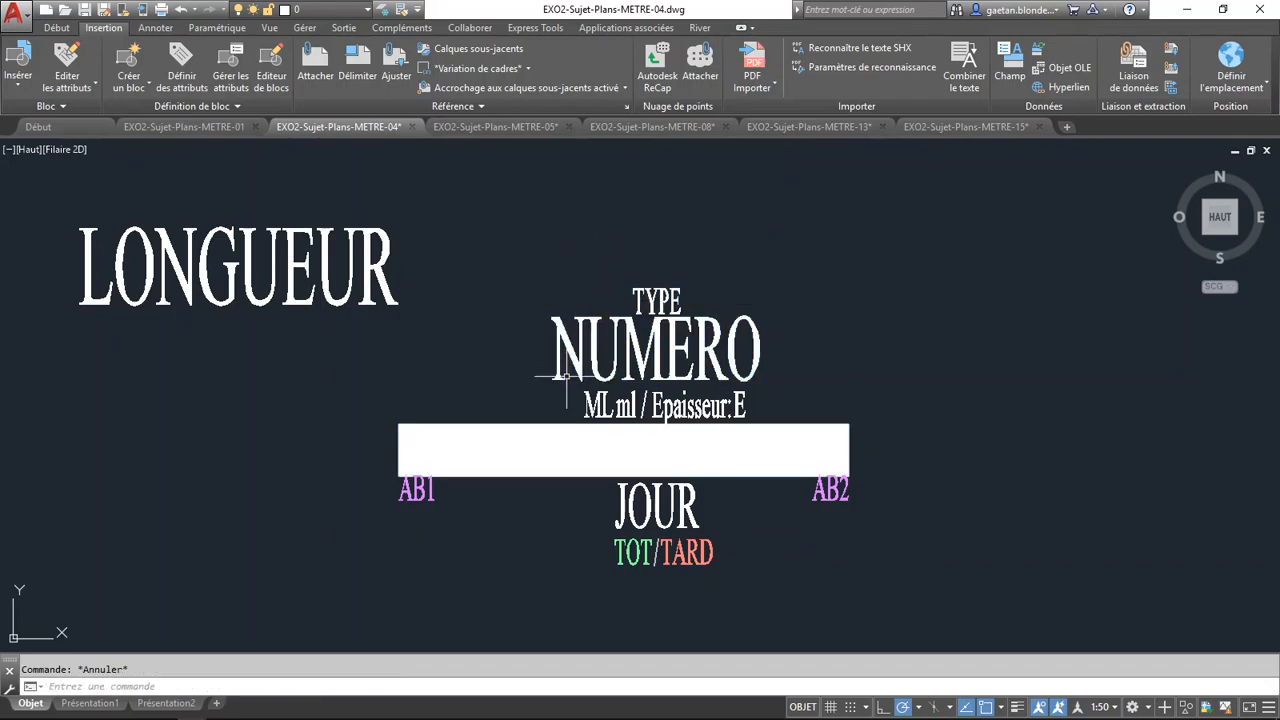
Examine the ML tag with the ml / Epaisseur text, and highlight the AB1 and AB2 end tags
click(596, 405)
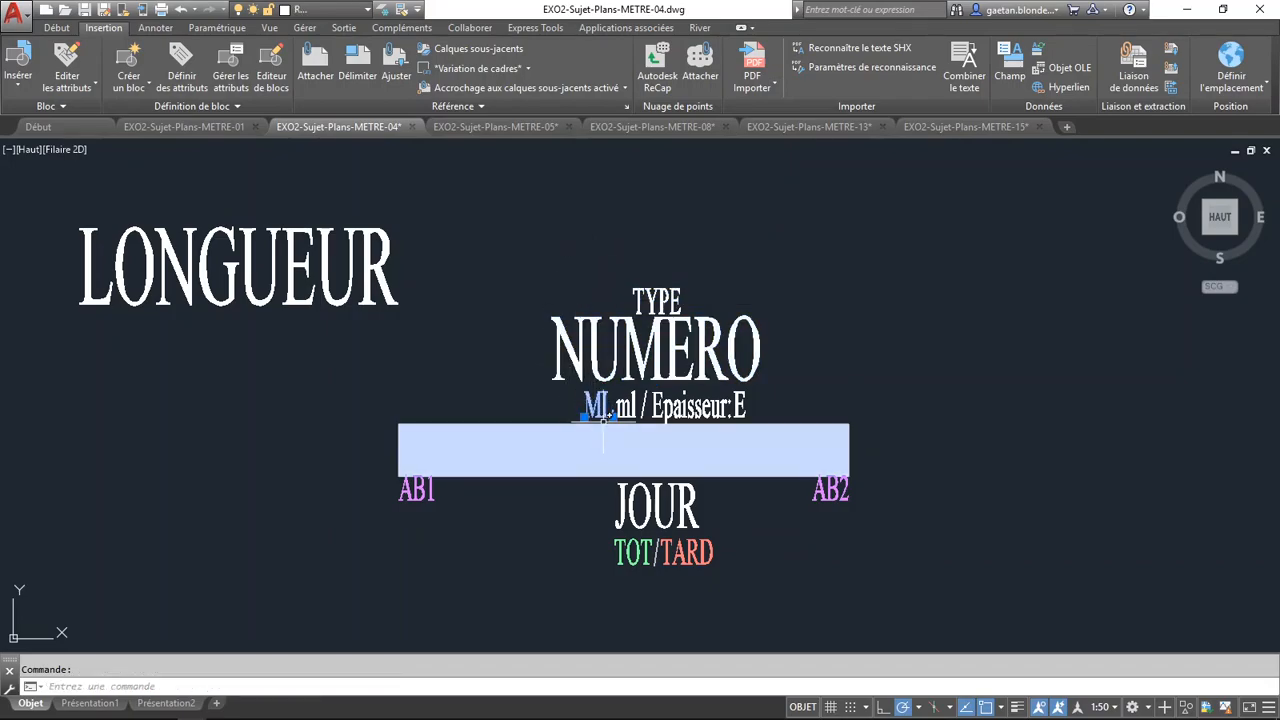
click(652, 406)
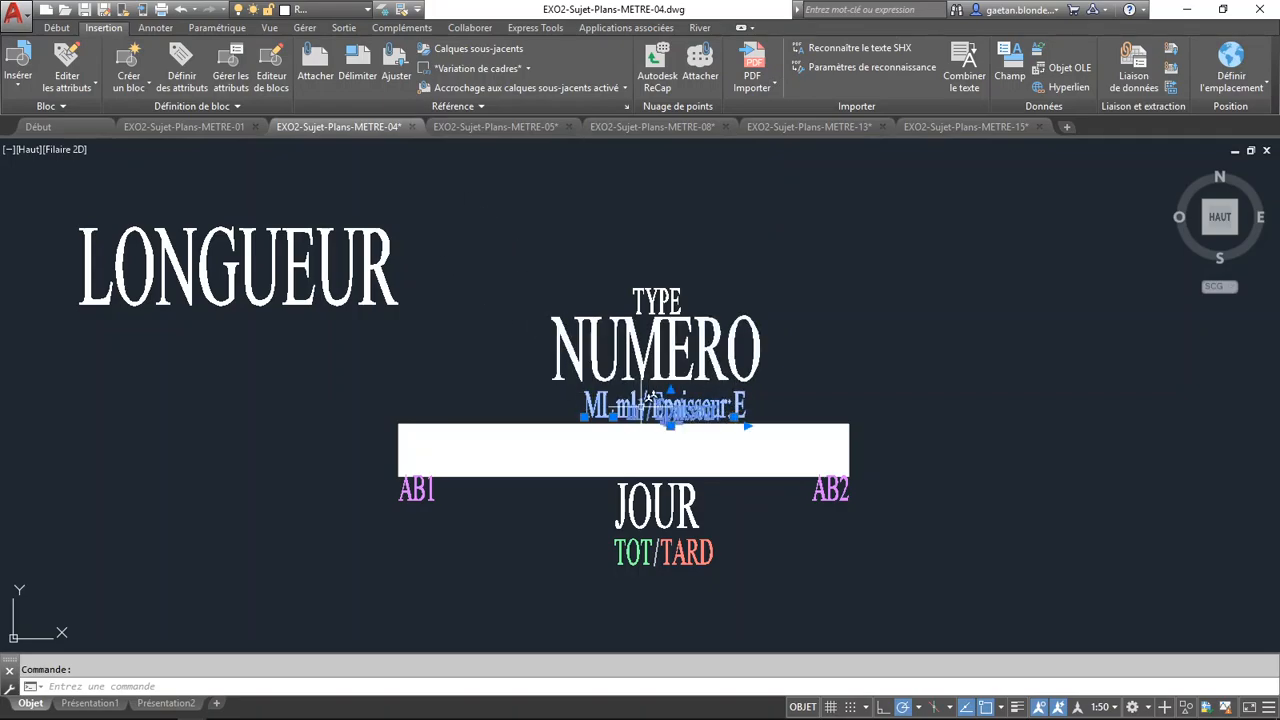
key(Escape)
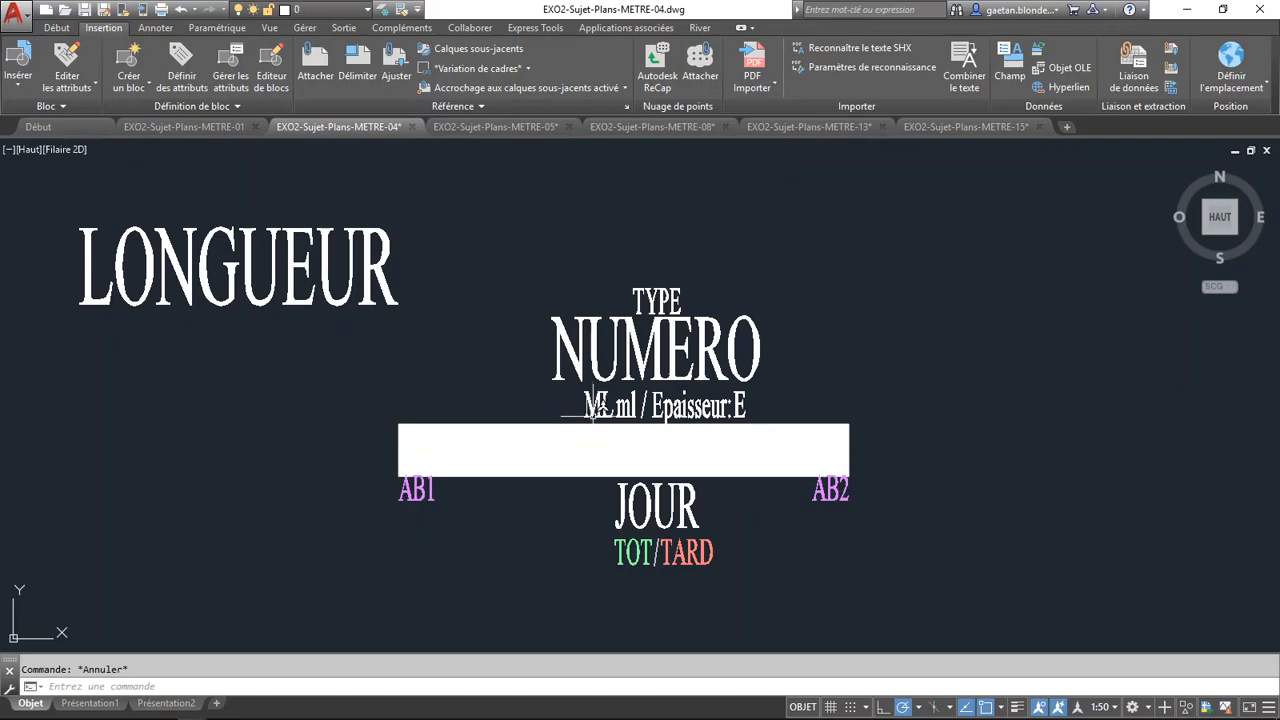
click(440, 527)
click(413, 490)
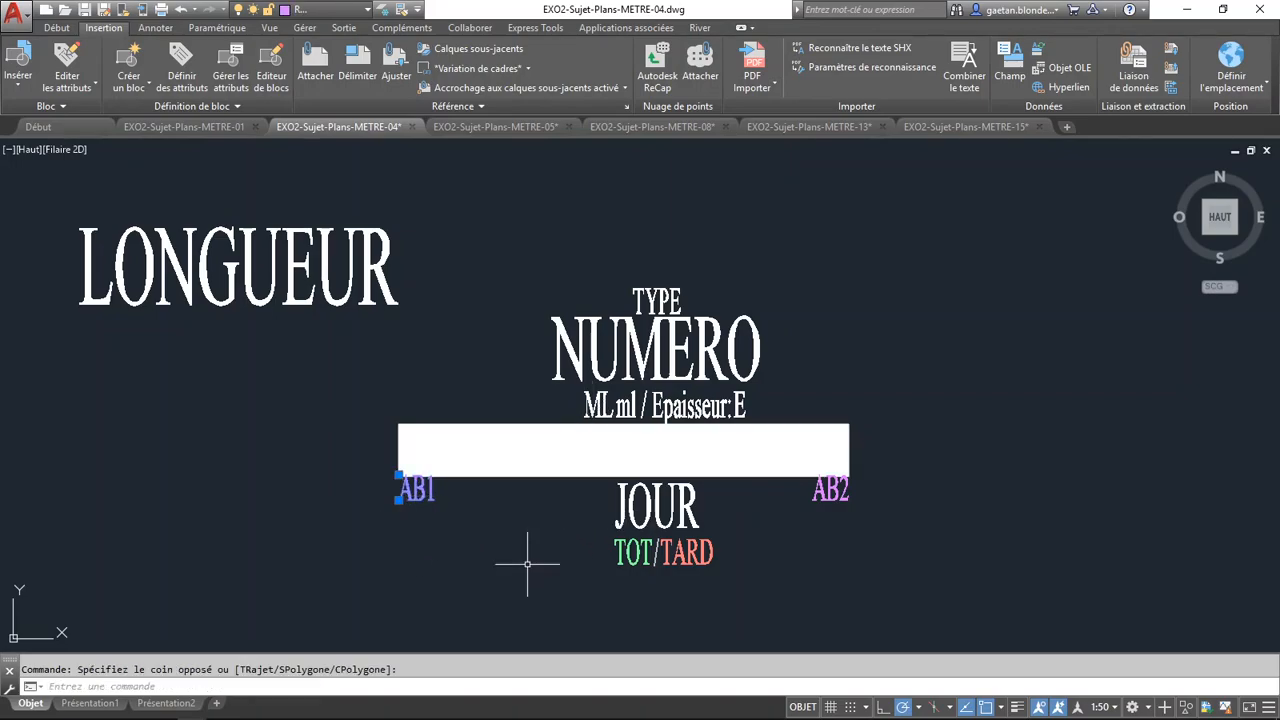
click(846, 517)
click(812, 500)
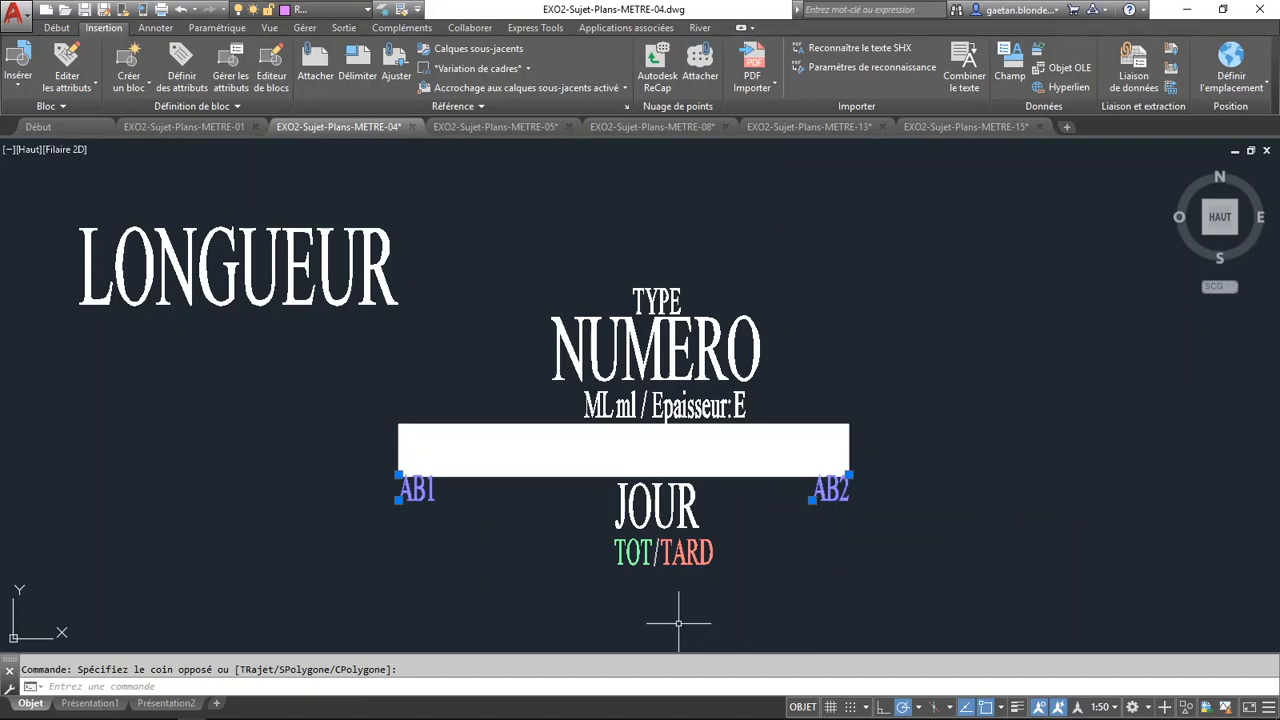
Check the layer of the TOT/TARD tag, inspect the JOUR tag, and clear the selection
key(Escape)
click(632, 554)
click(756, 572)
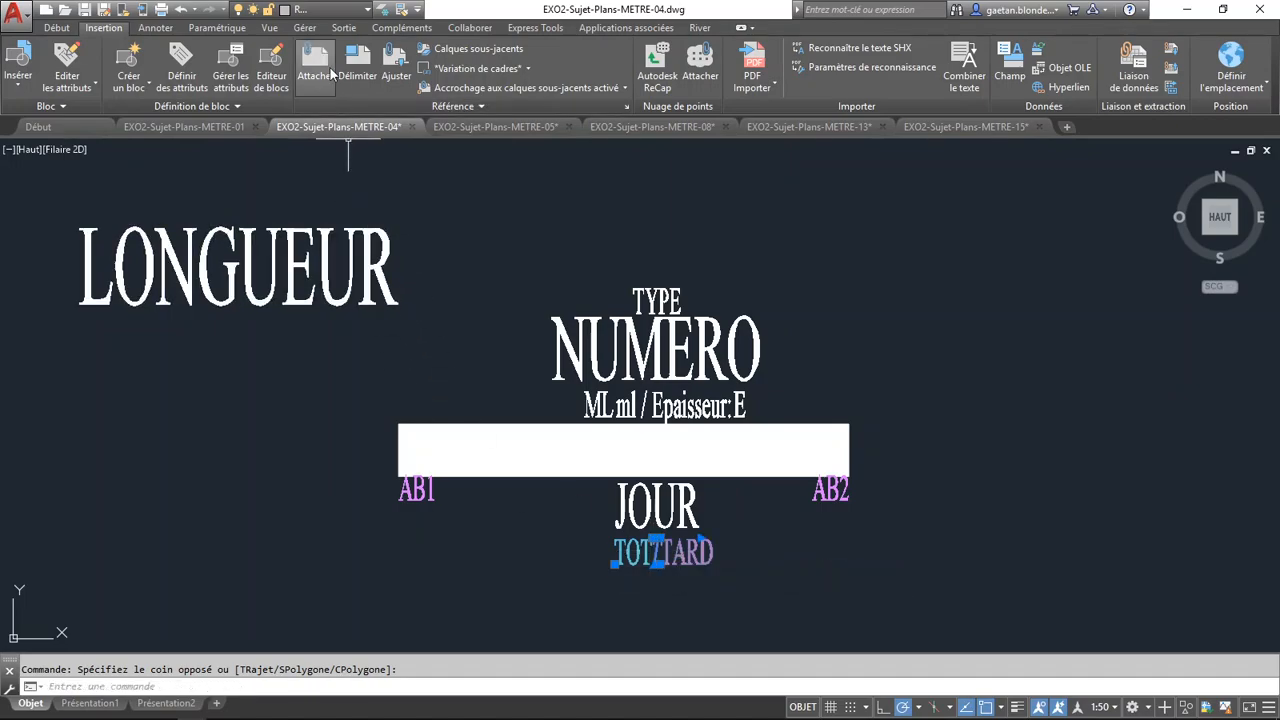
click(330, 10)
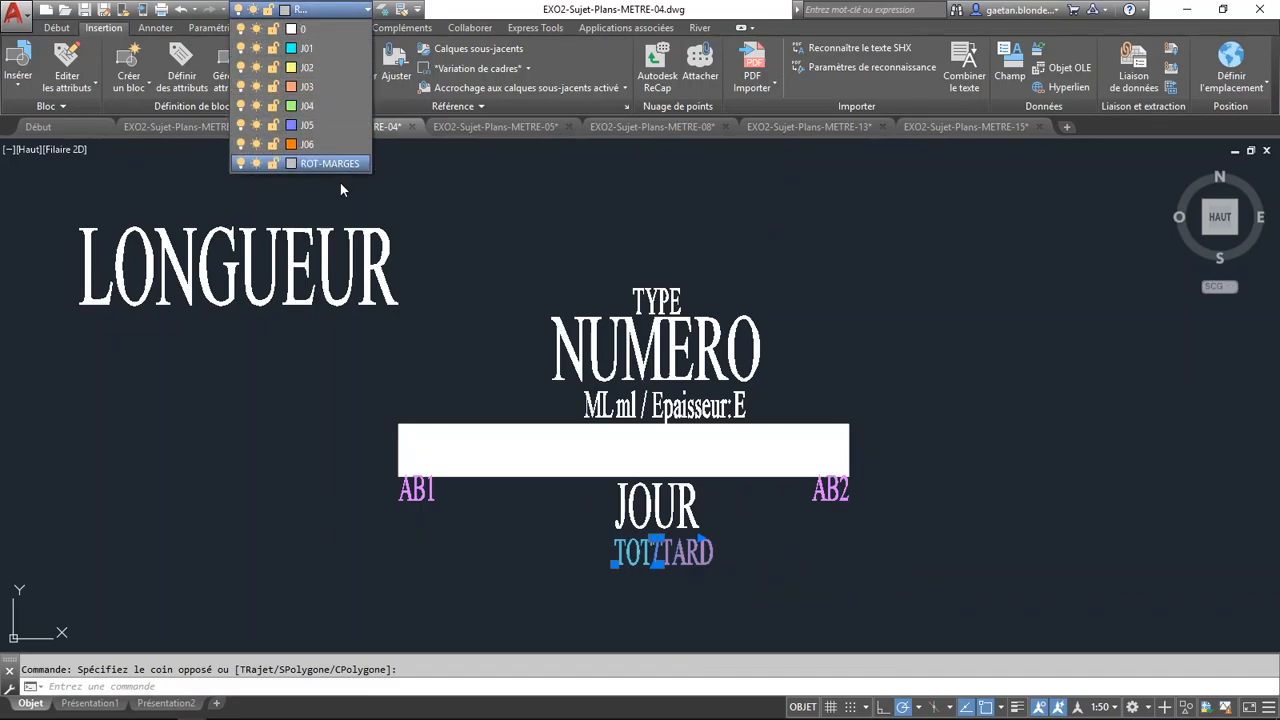
key(Escape)
key(Escape)
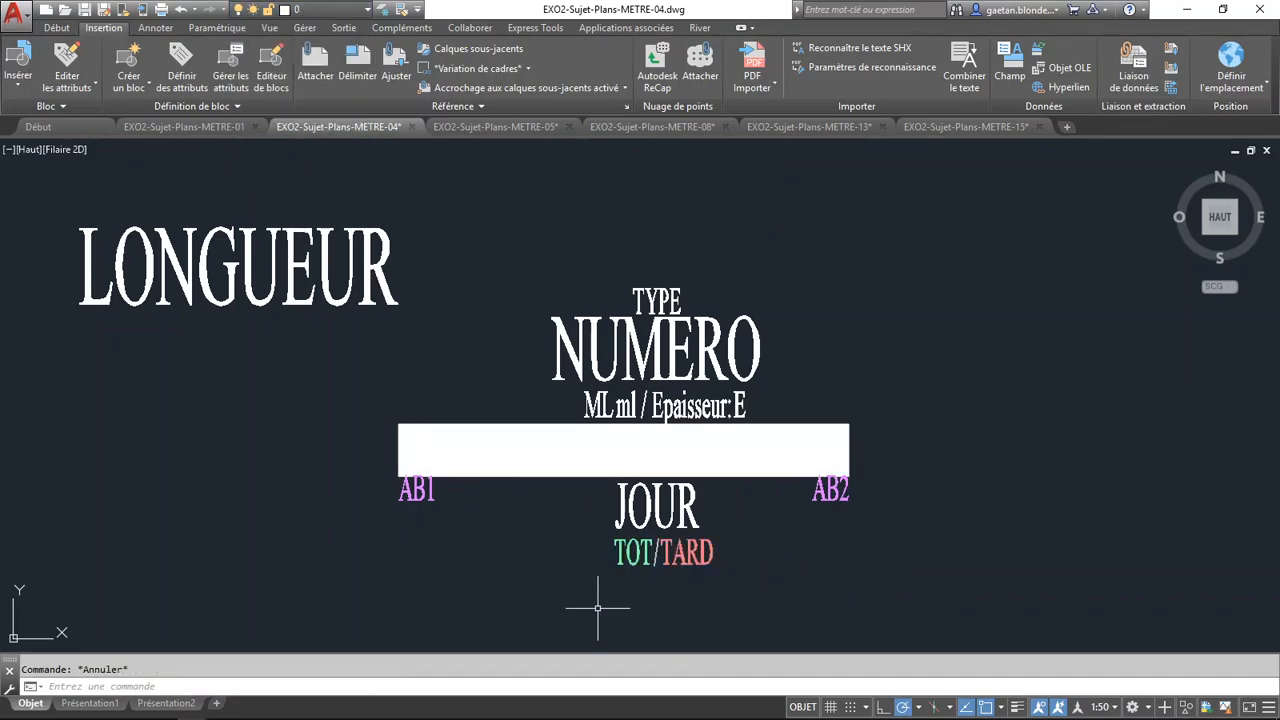
click(628, 506)
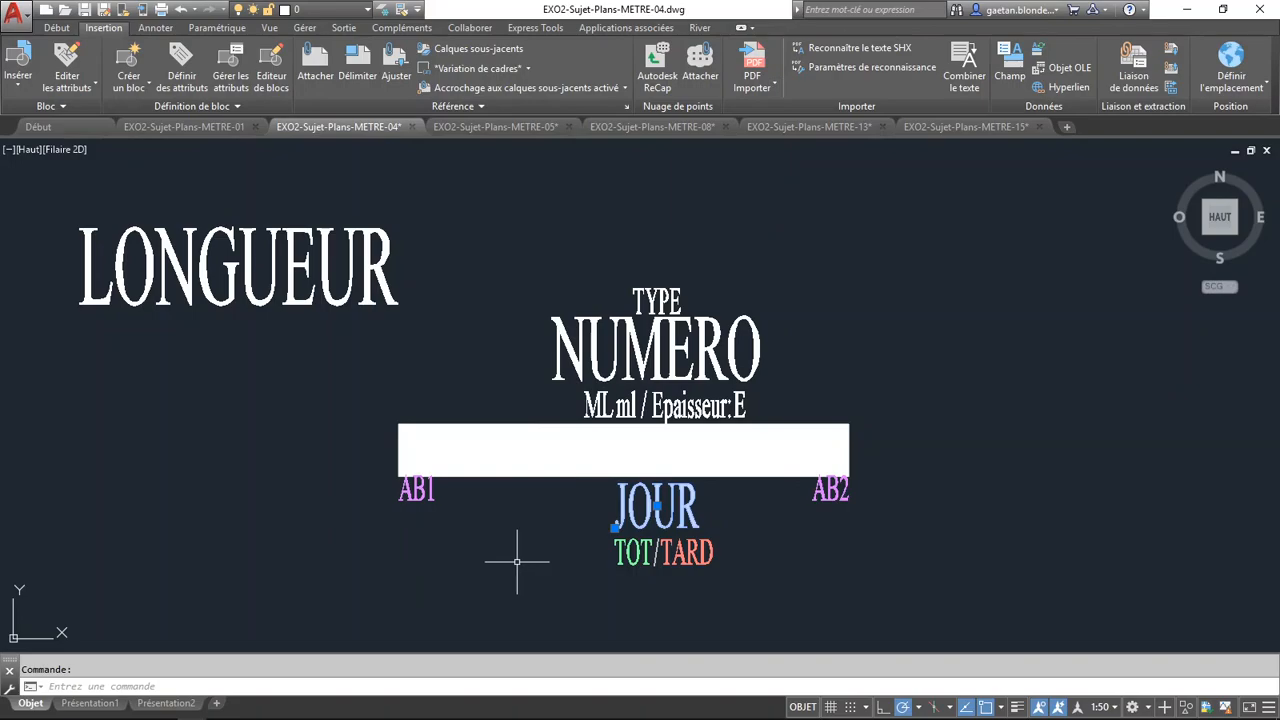
key(Escape)
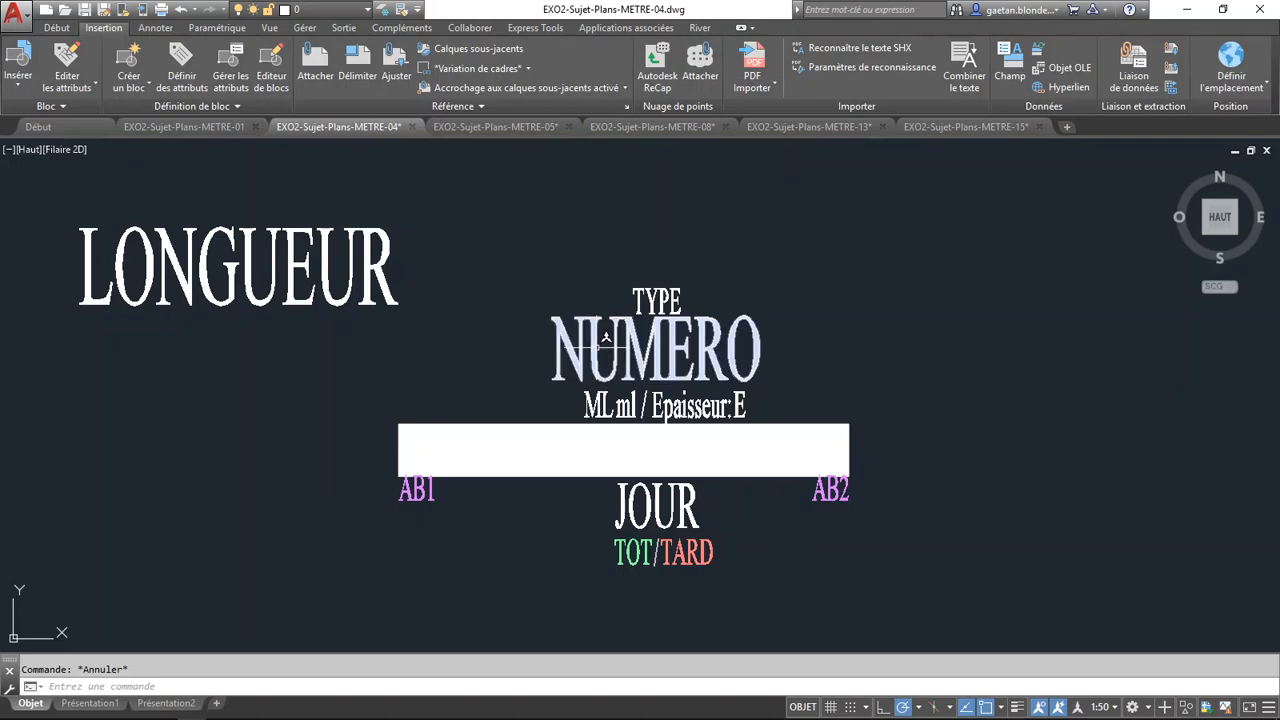
Open the block of wall 21 on the floor plan in the block editor
scroll(366, 282, down, 3)
middle_drag(366, 282, 1039, 450)
scroll(733, 436, down, 2)
middle_drag(591, 440, 1154, 184)
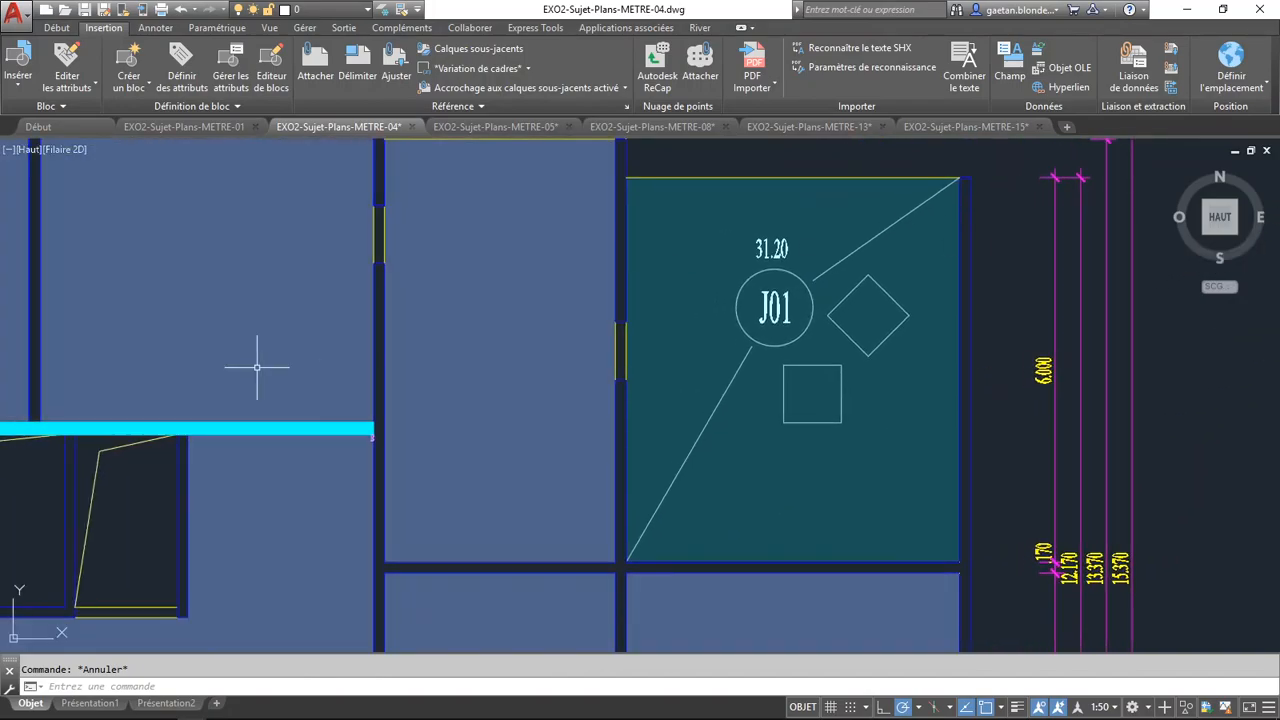
middle_drag(143, 383, 973, 289)
scroll(870, 350, up, 2)
middle_drag(870, 350, 712, 468)
scroll(683, 489, up, 2)
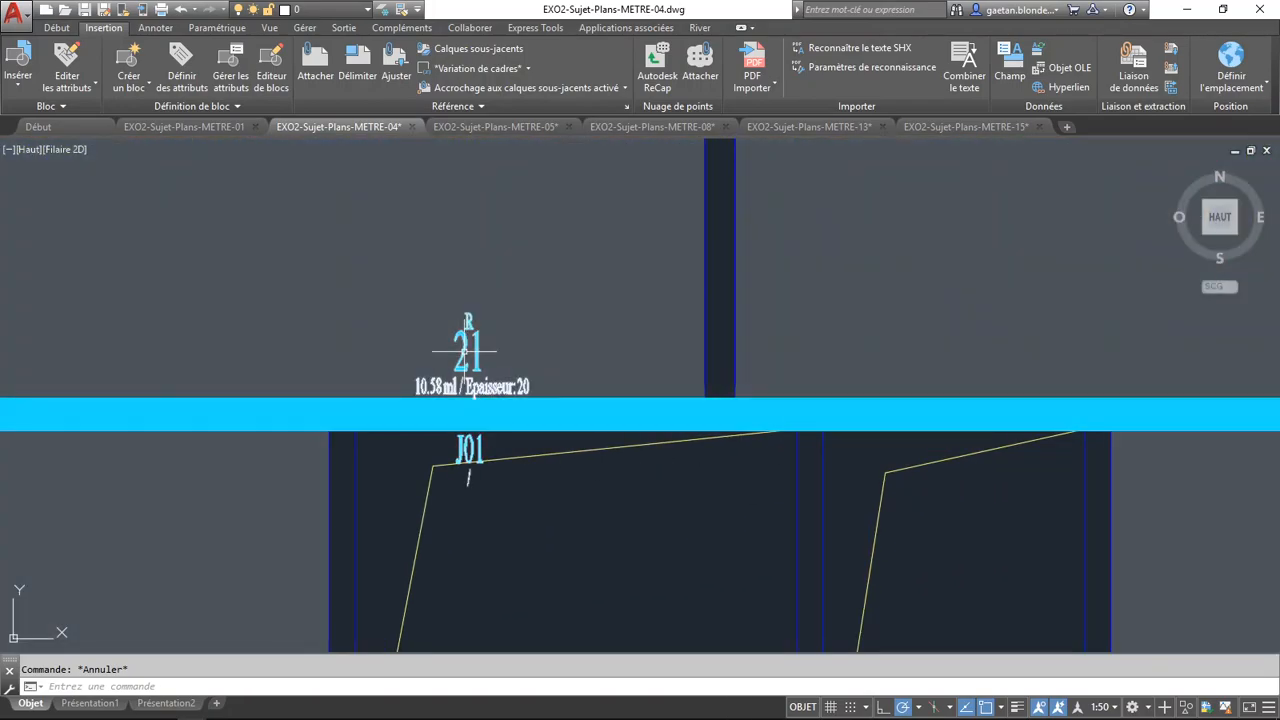
click(466, 340)
right_click(466, 340)
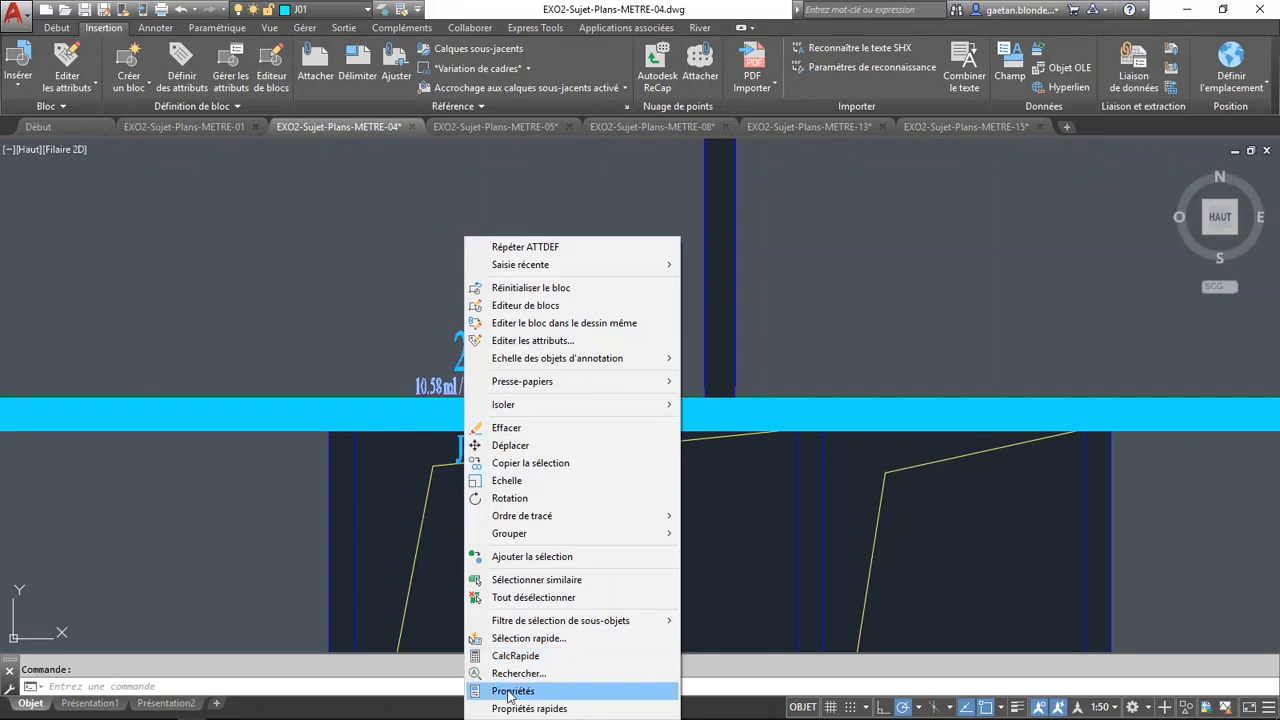
click(505, 305)
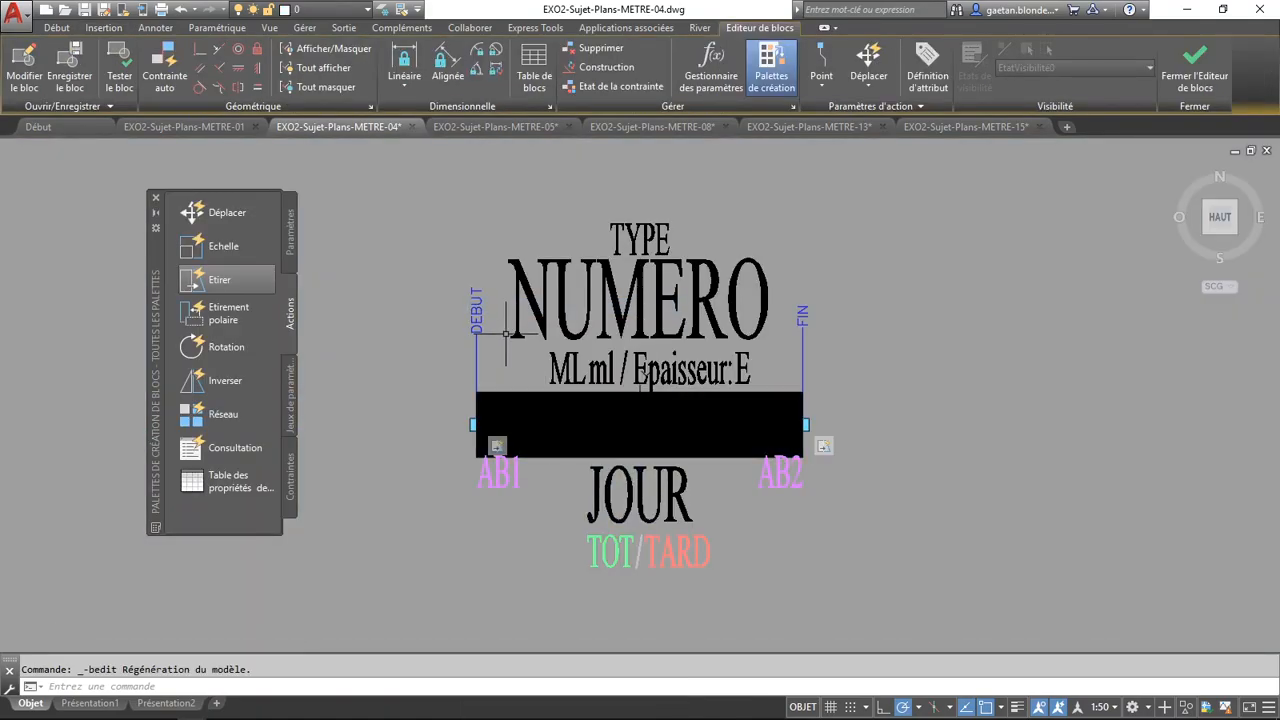
Inspect the DEBUT and FIN point parameters together with the available block parameter types, then clear the selection
click(488, 280)
click(460, 338)
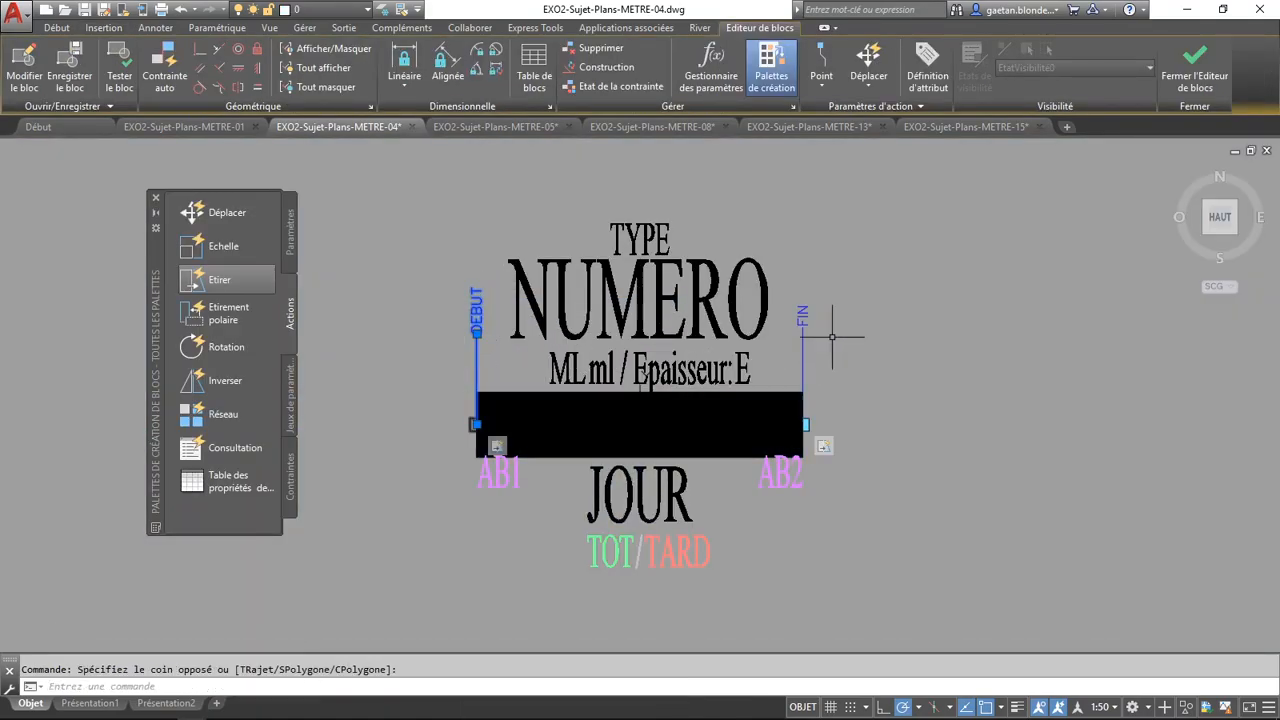
click(878, 281)
click(812, 316)
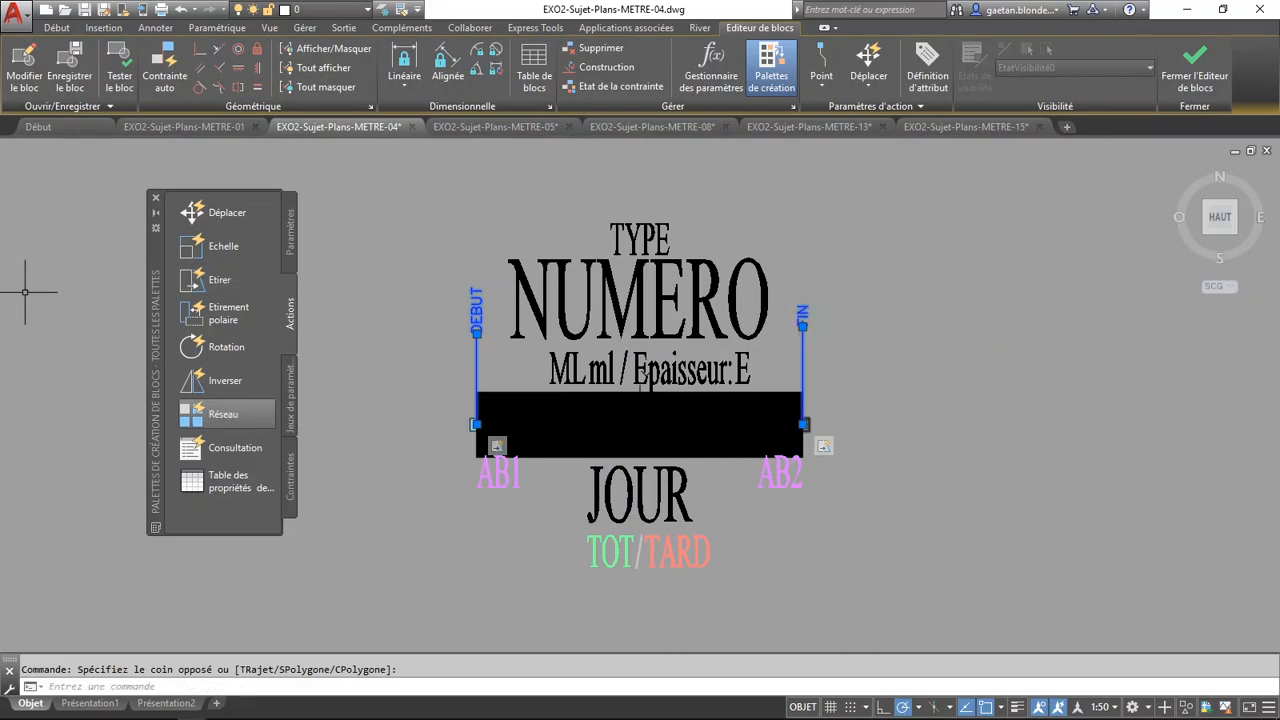
click(289, 245)
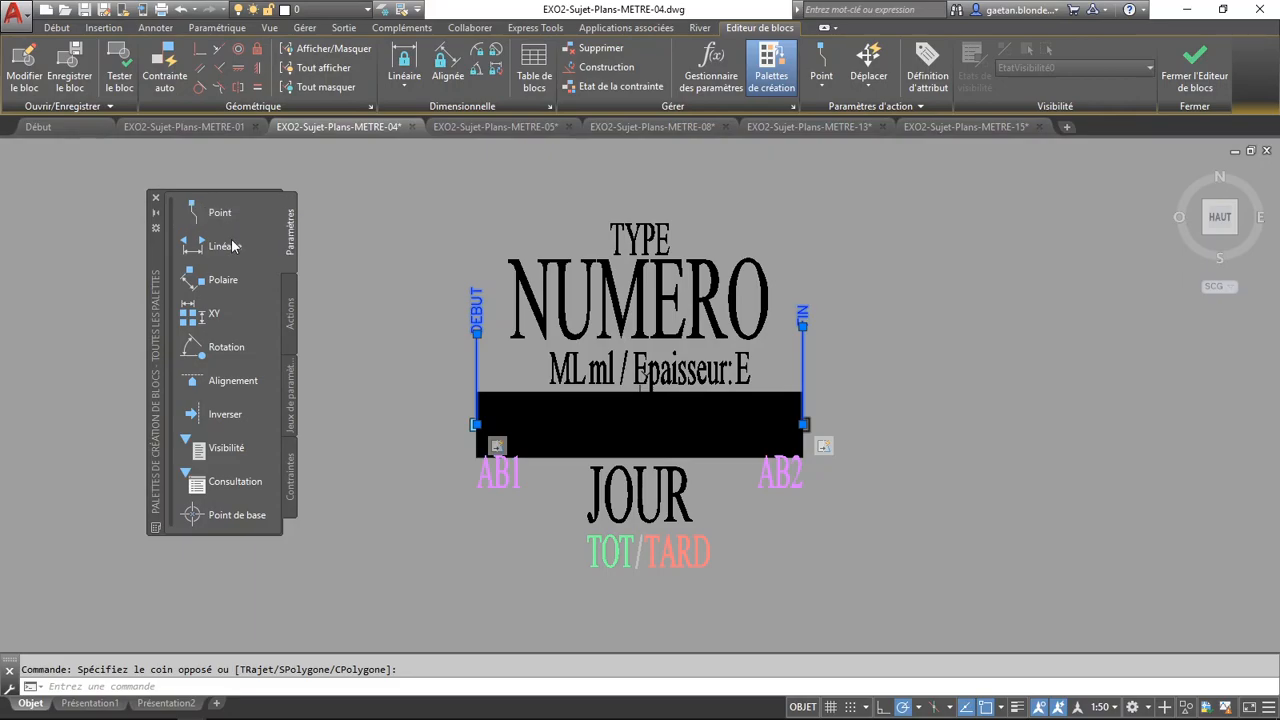
key(Escape)
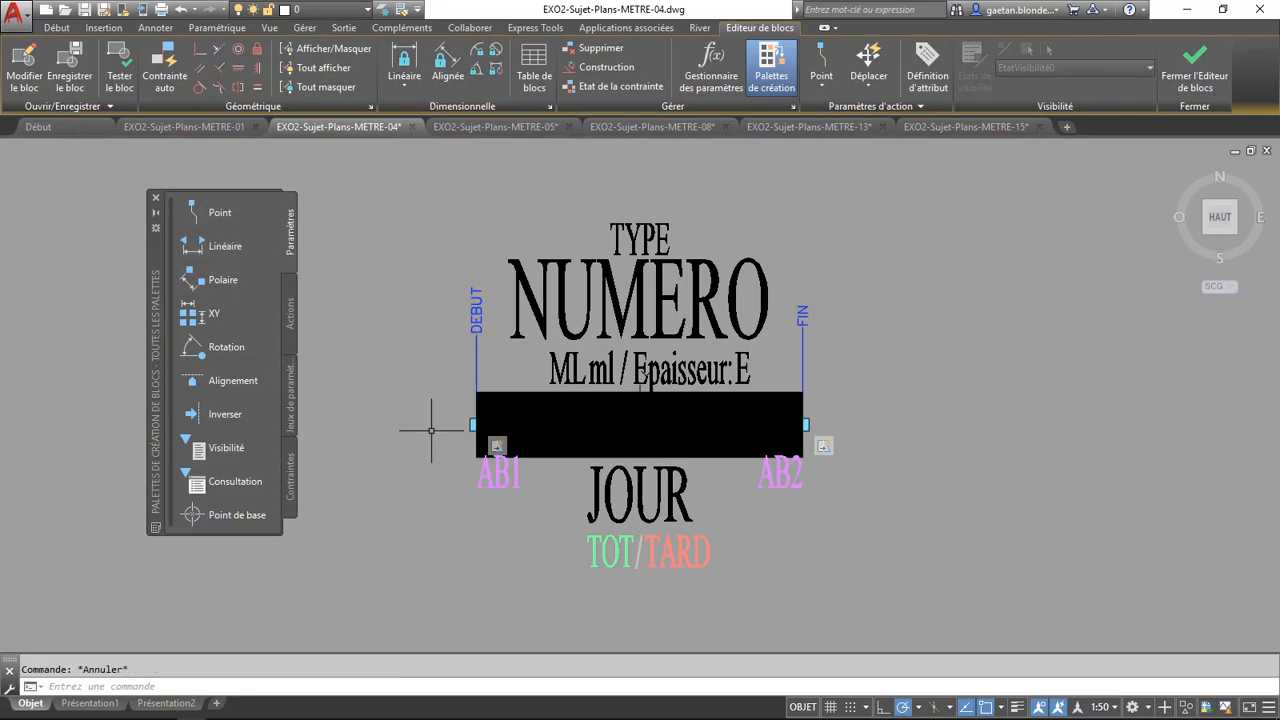
Examine the stretch action of the FIN parameter and the AB2 tag, then close the block editor
click(823, 450)
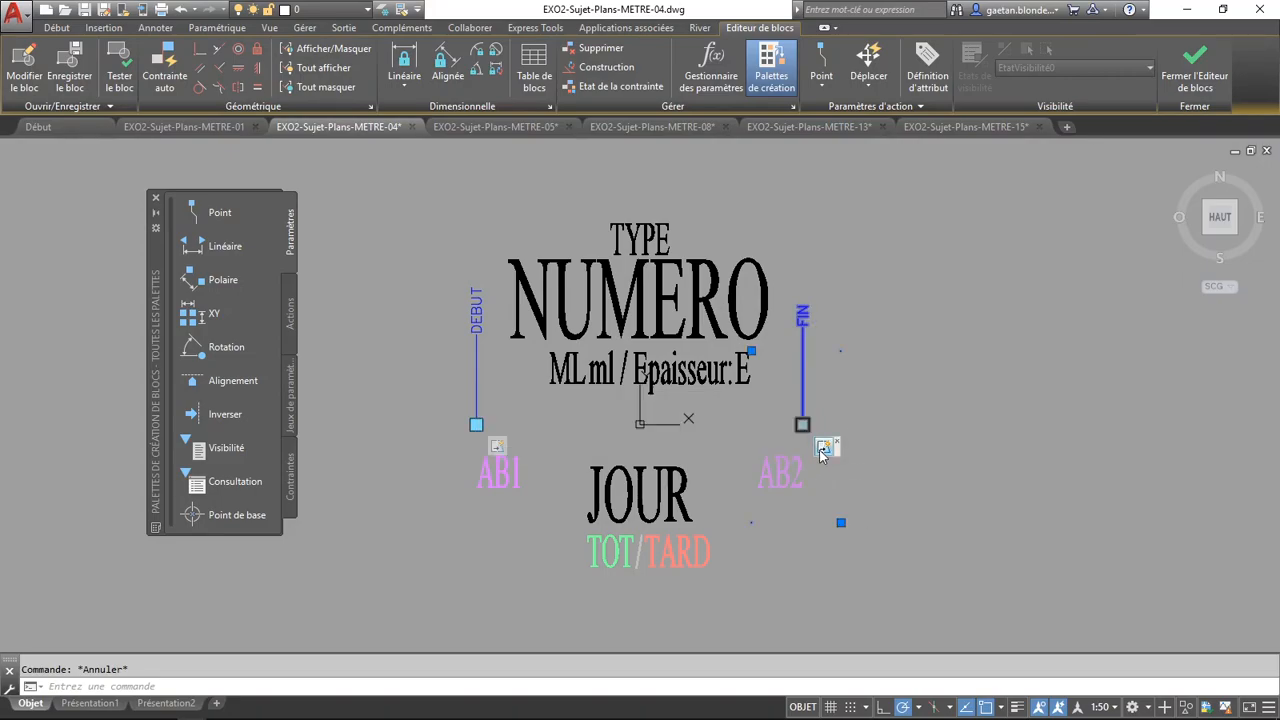
key(Escape)
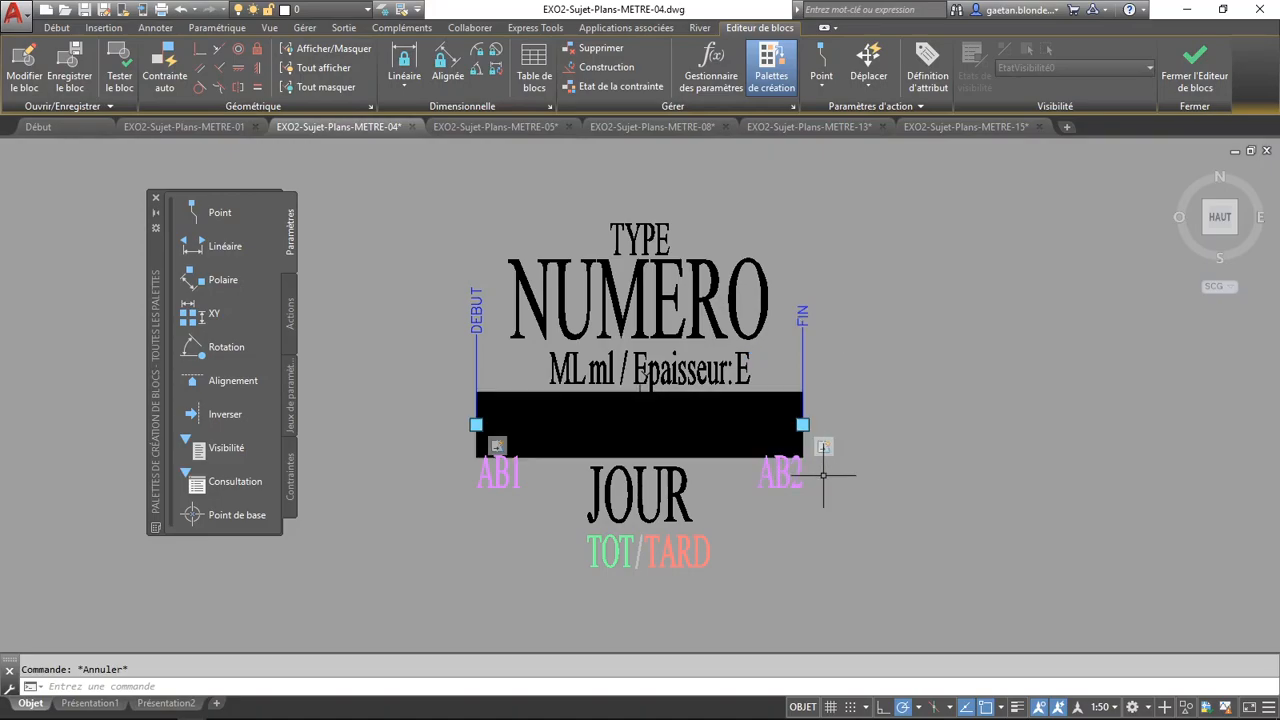
click(802, 455)
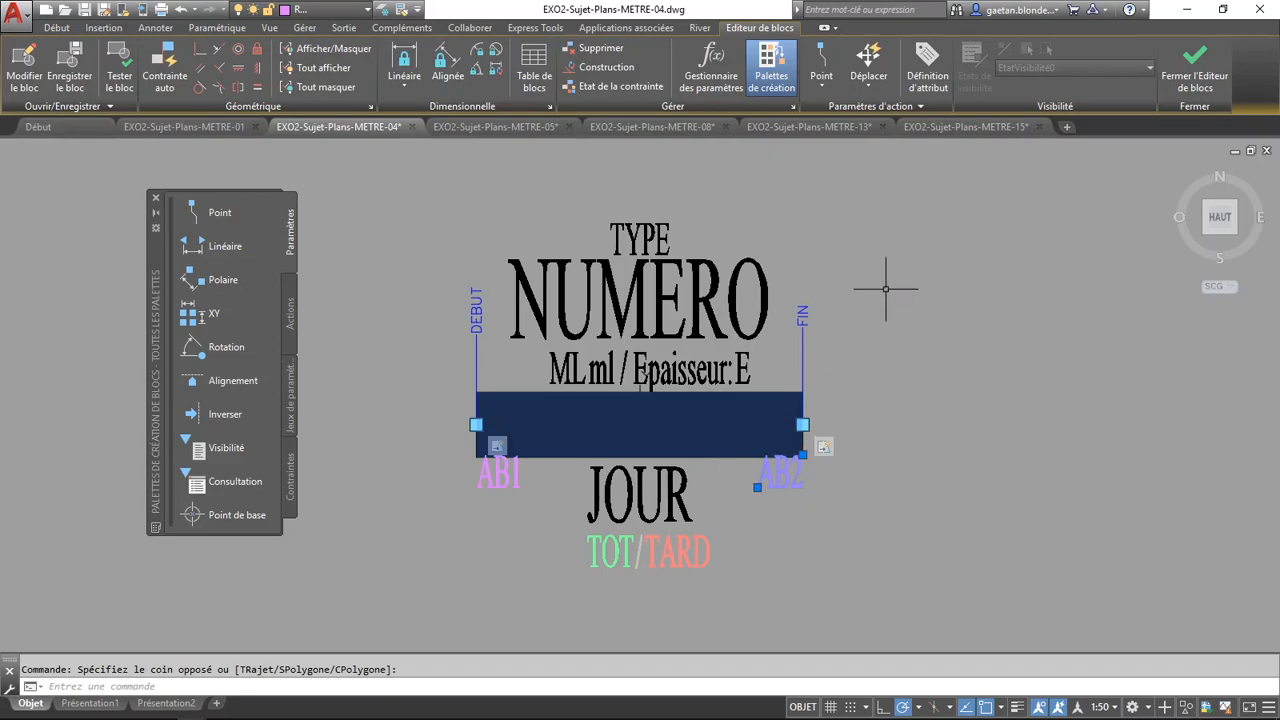
click(1190, 80)
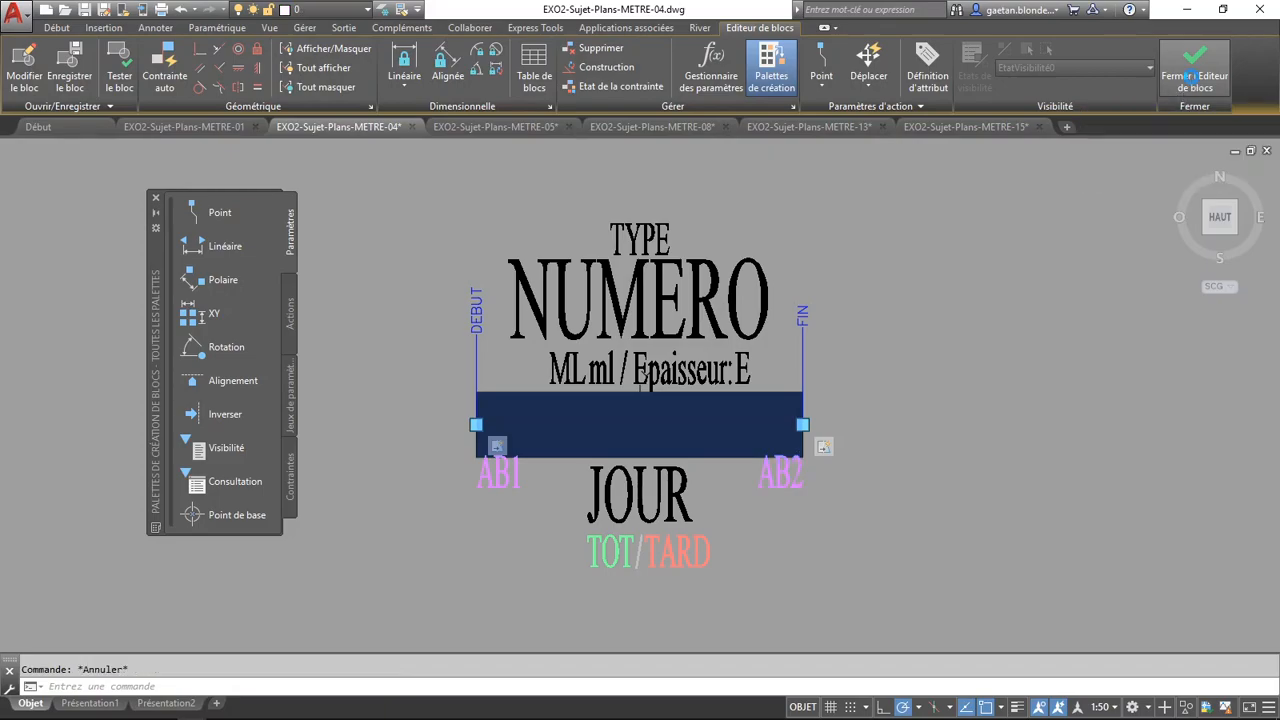
click(591, 346)
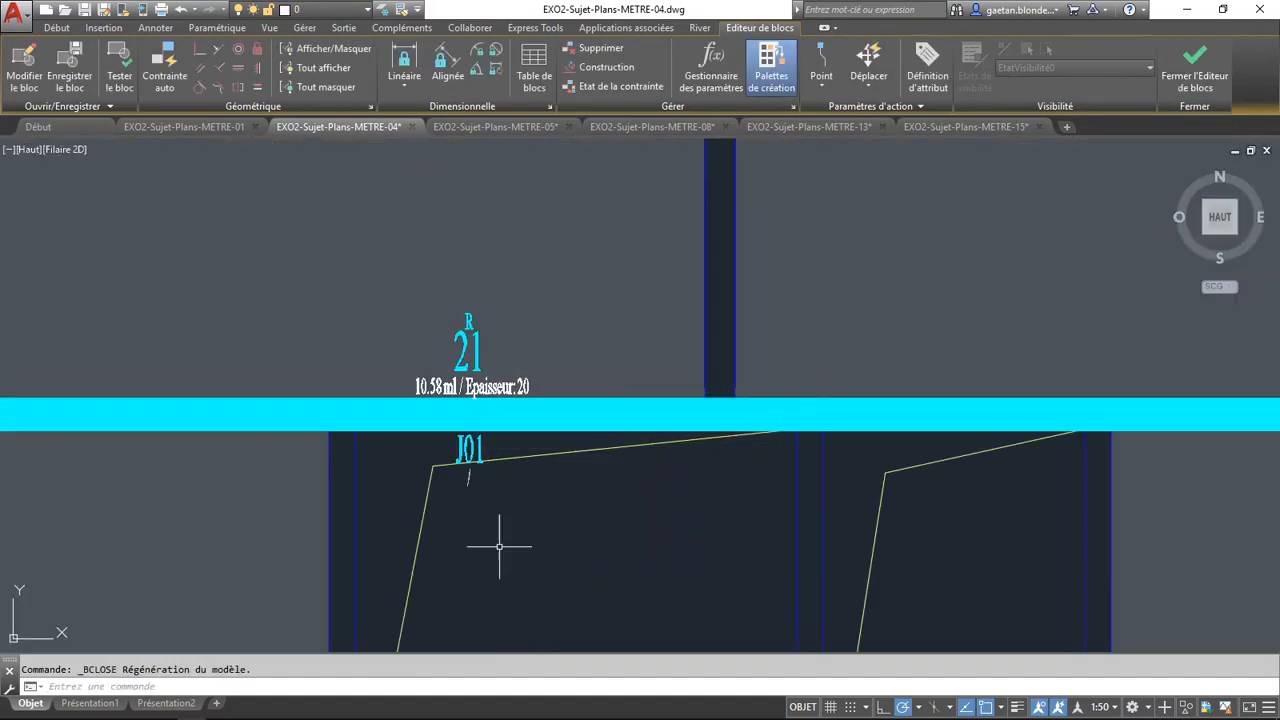
scroll(450, 400, down, 1)
mouse_move(442, 395)
middle_down()
mouse_move(510, 338)
mouse_move(453, 385)
middle_up()
scroll(453, 385, down, 3)
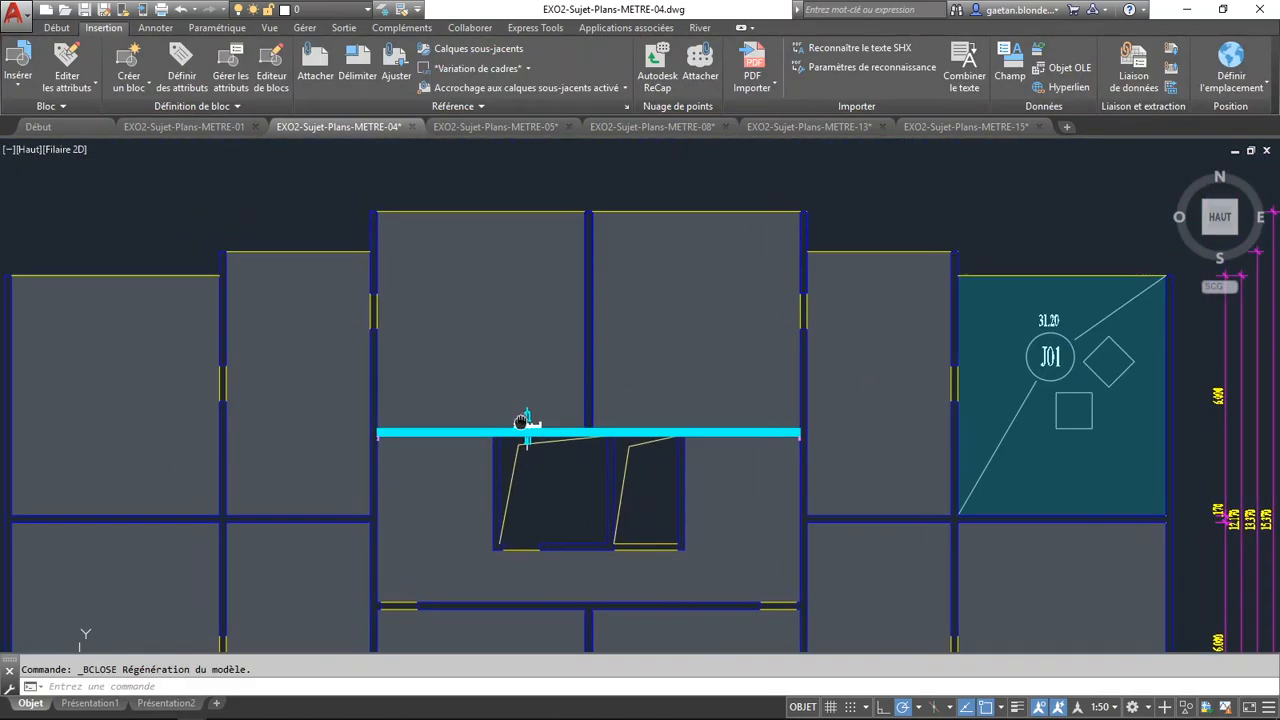
middle_drag(521, 422, 609, 486)
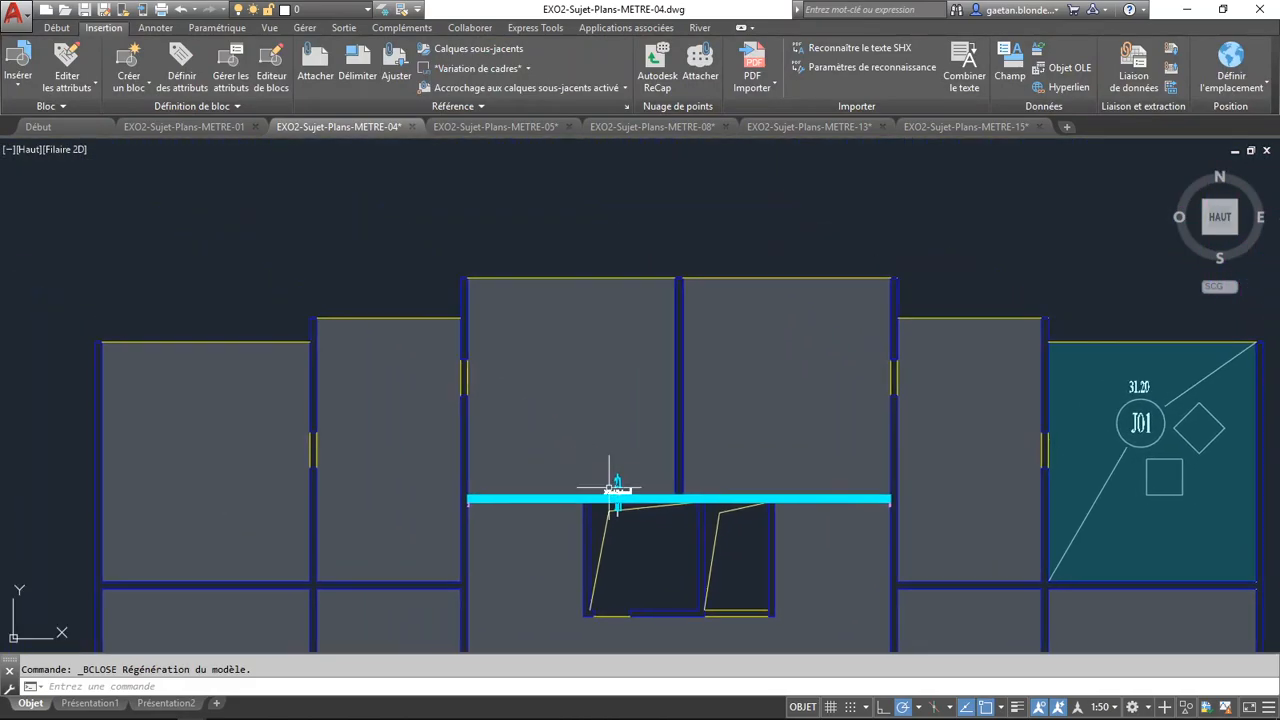
scroll(459, 372, up, 2)
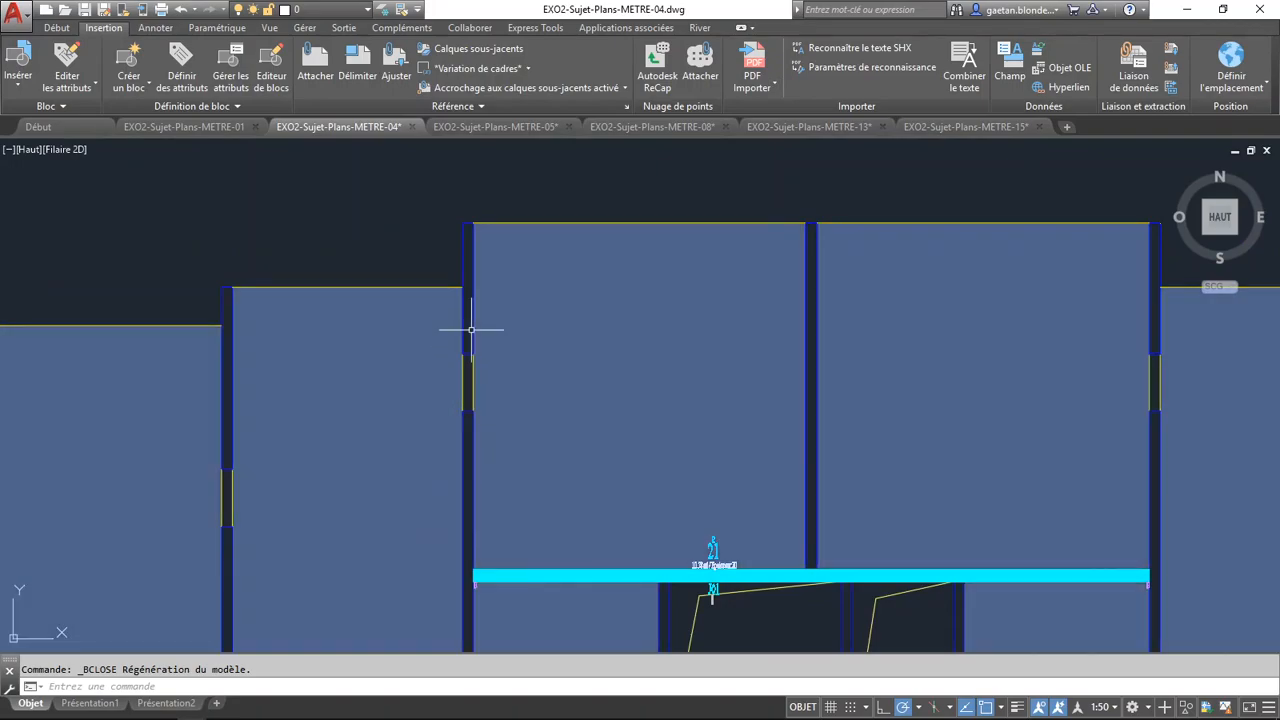
text(I)
key(Return)
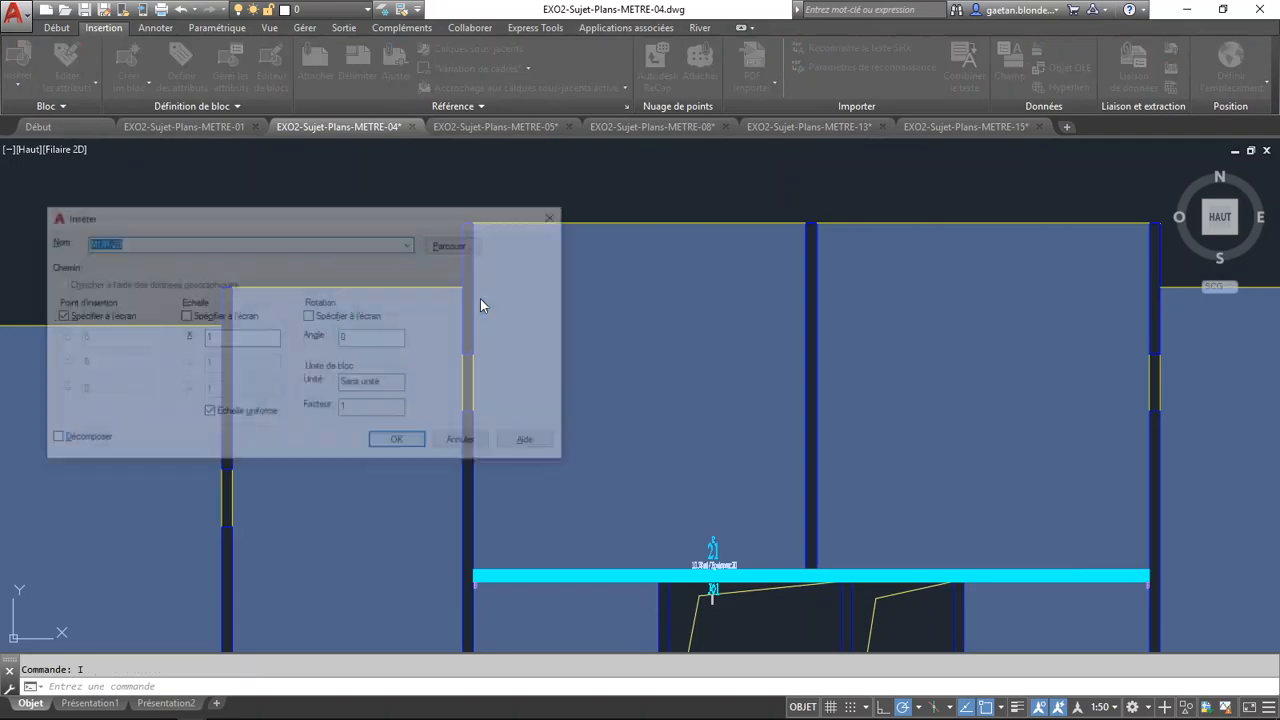
click(411, 245)
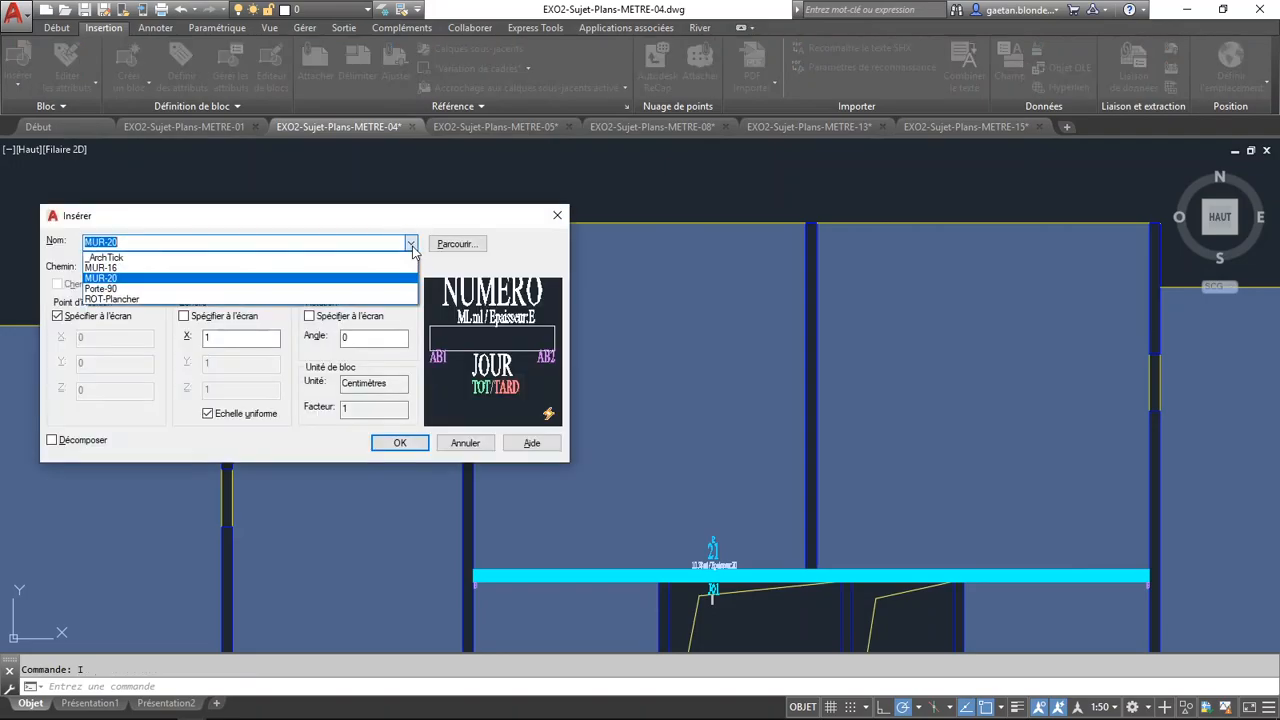
click(104, 288)
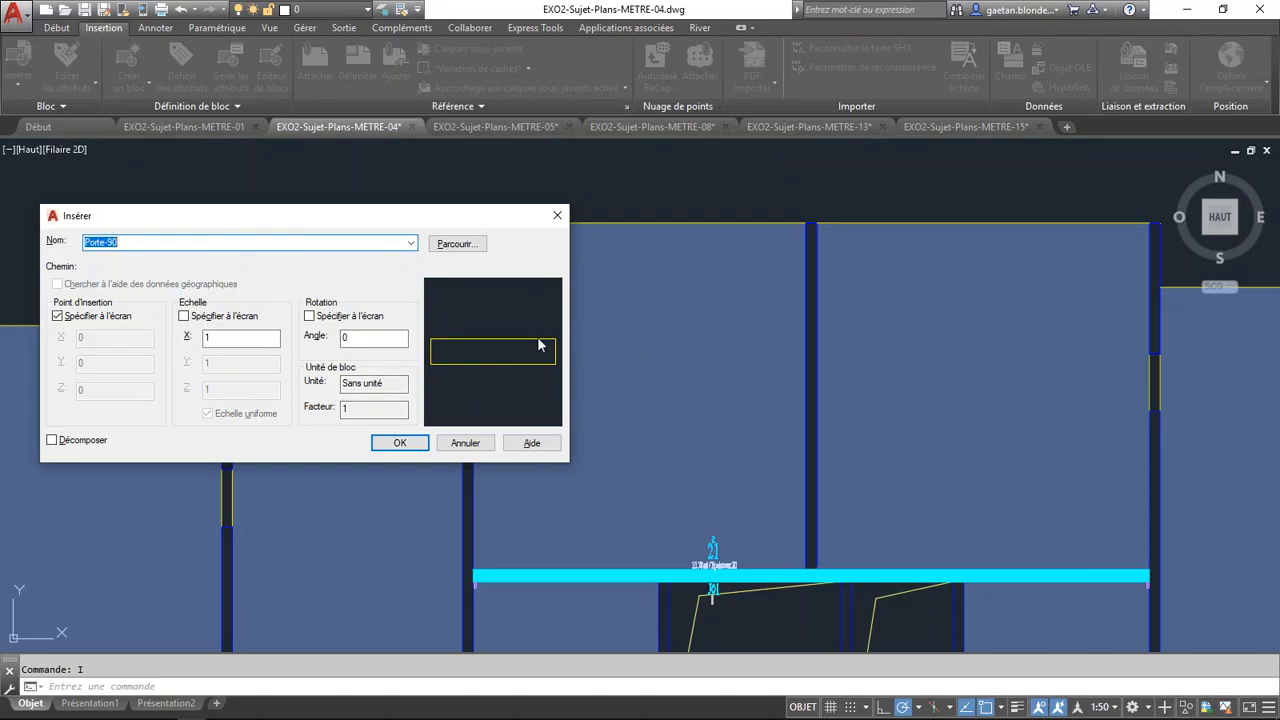
click(400, 449)
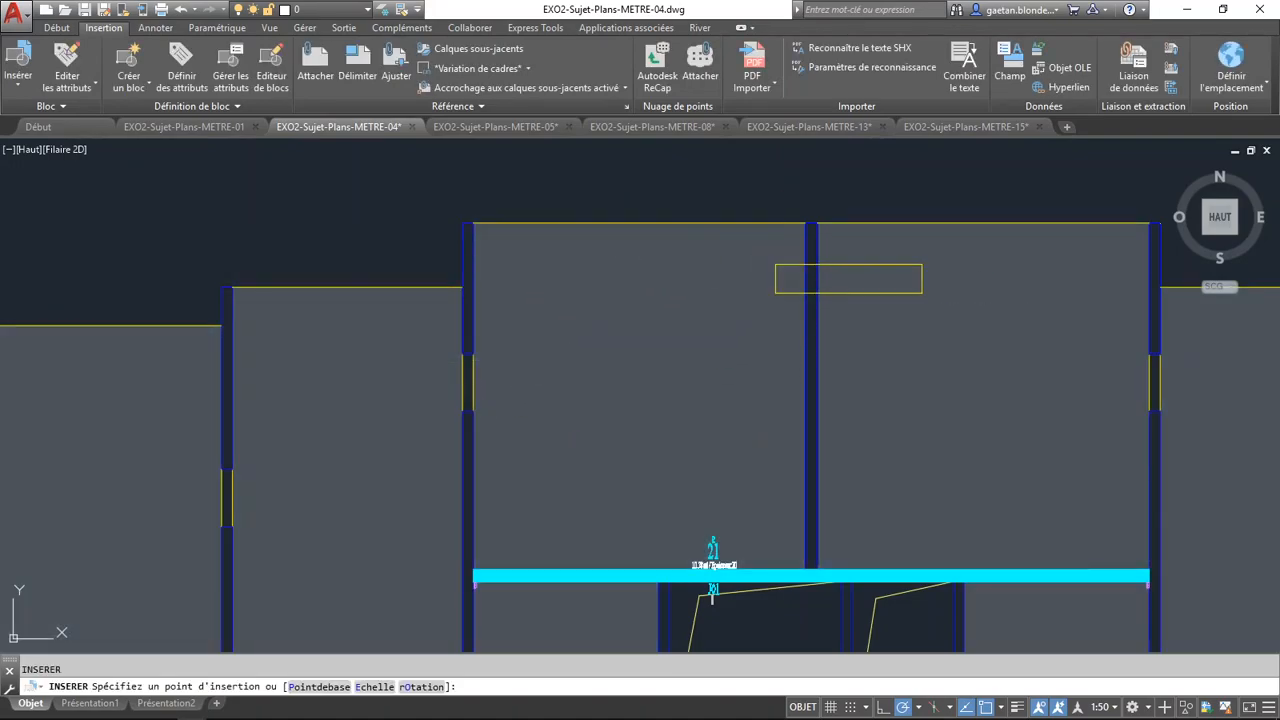
key(Escape)
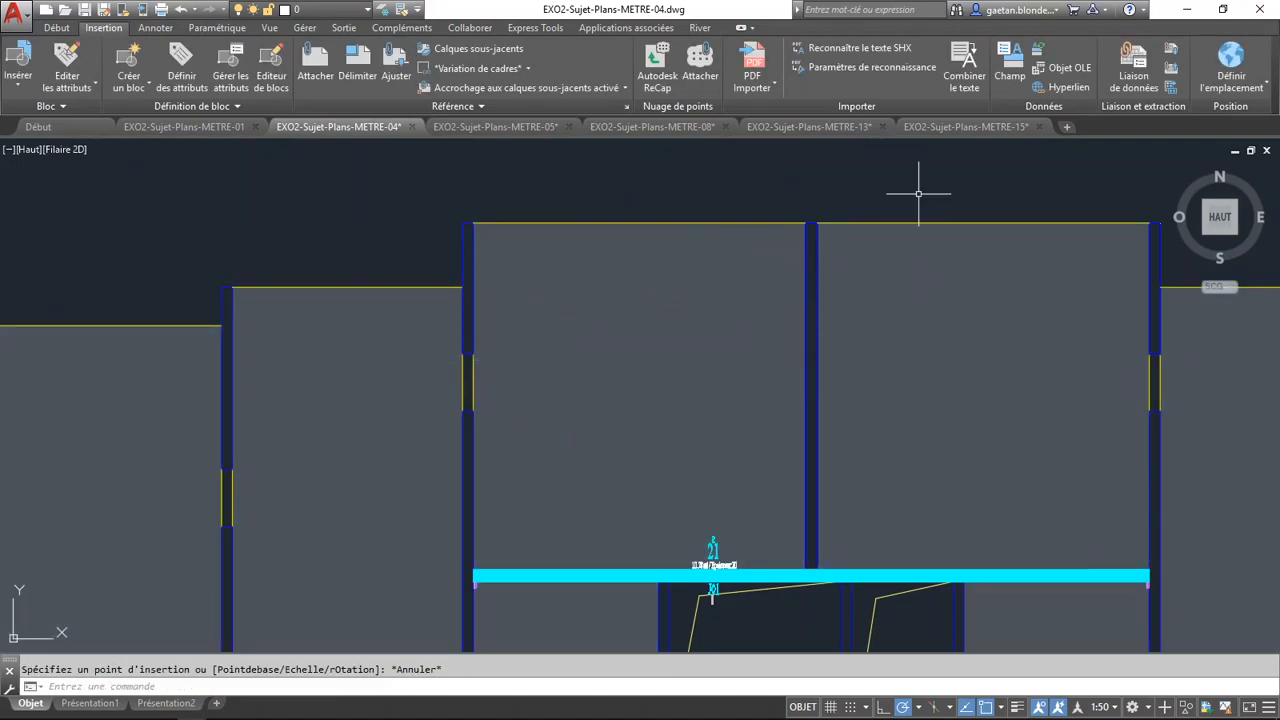